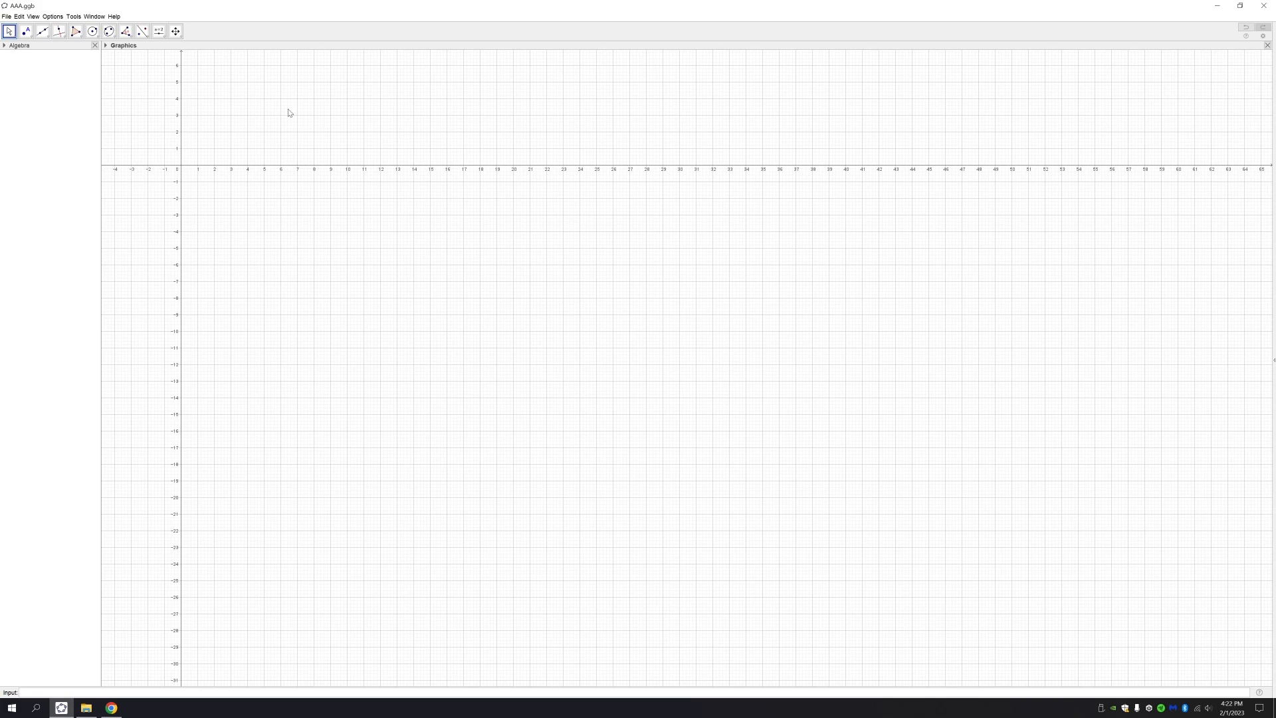
- Set the labeling option so that no new objects receive labels
left_click(57, 18)
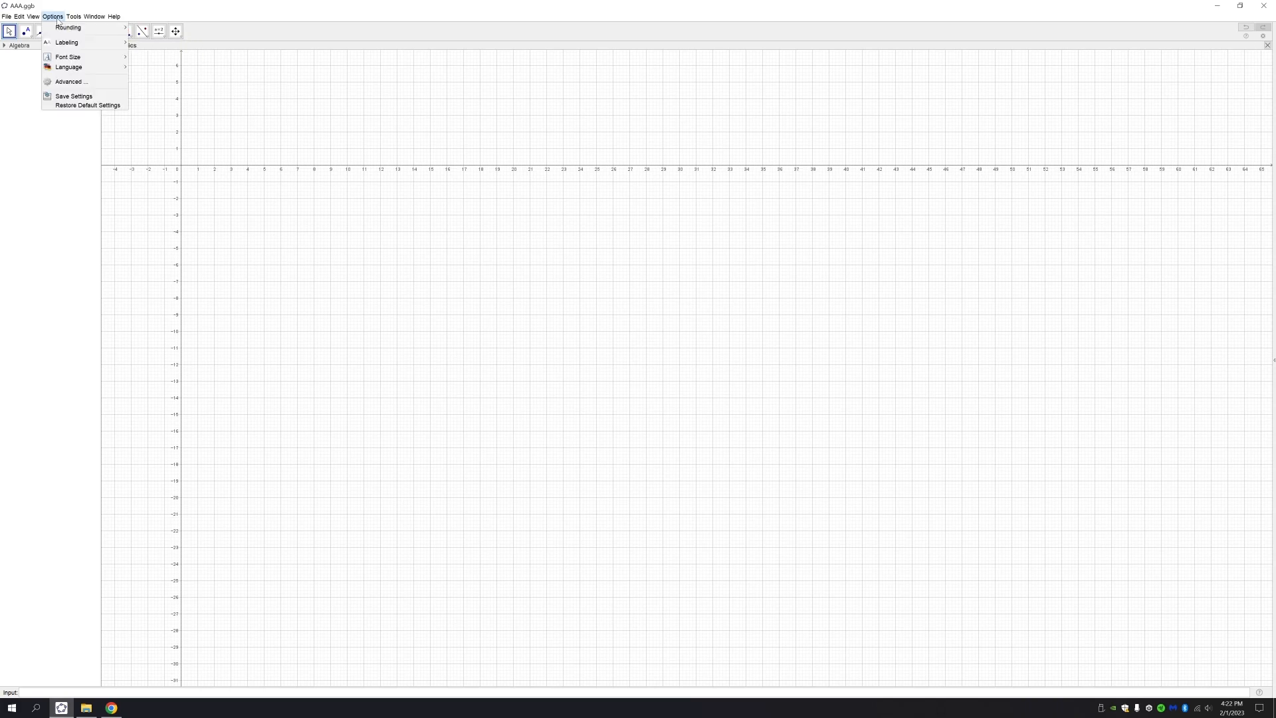
mouse_move(96, 44)
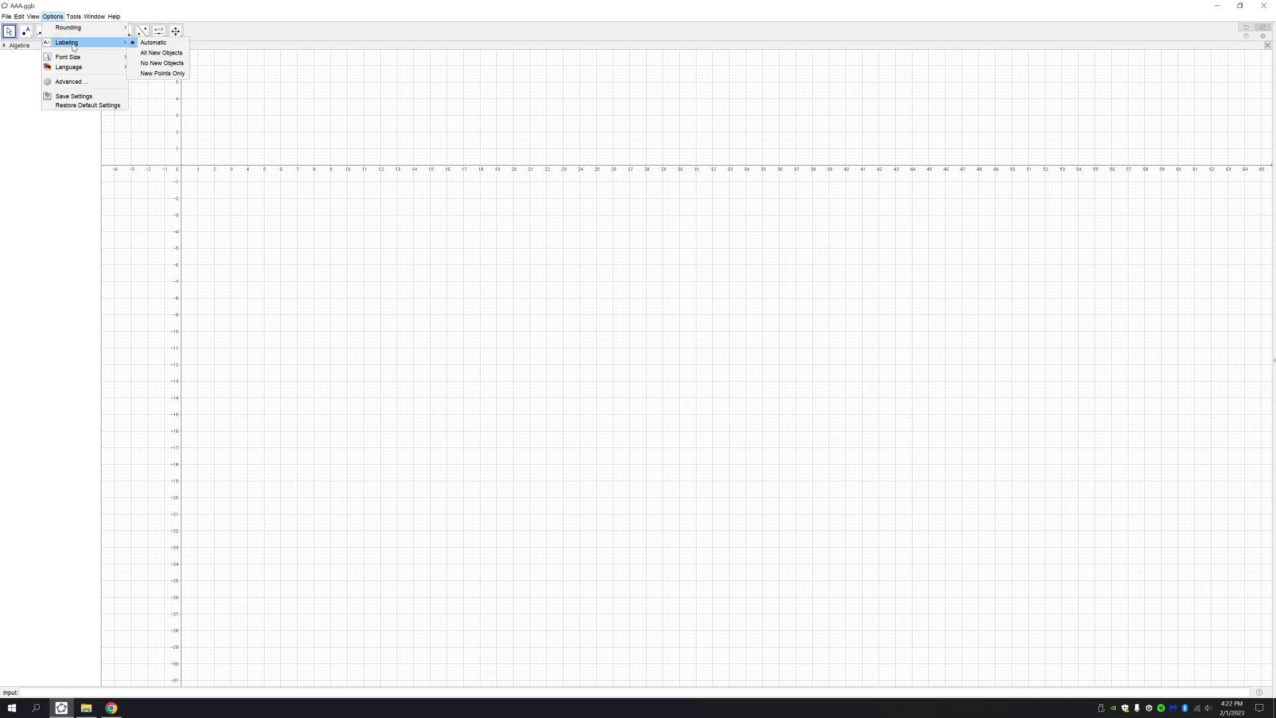
left_click(168, 64)
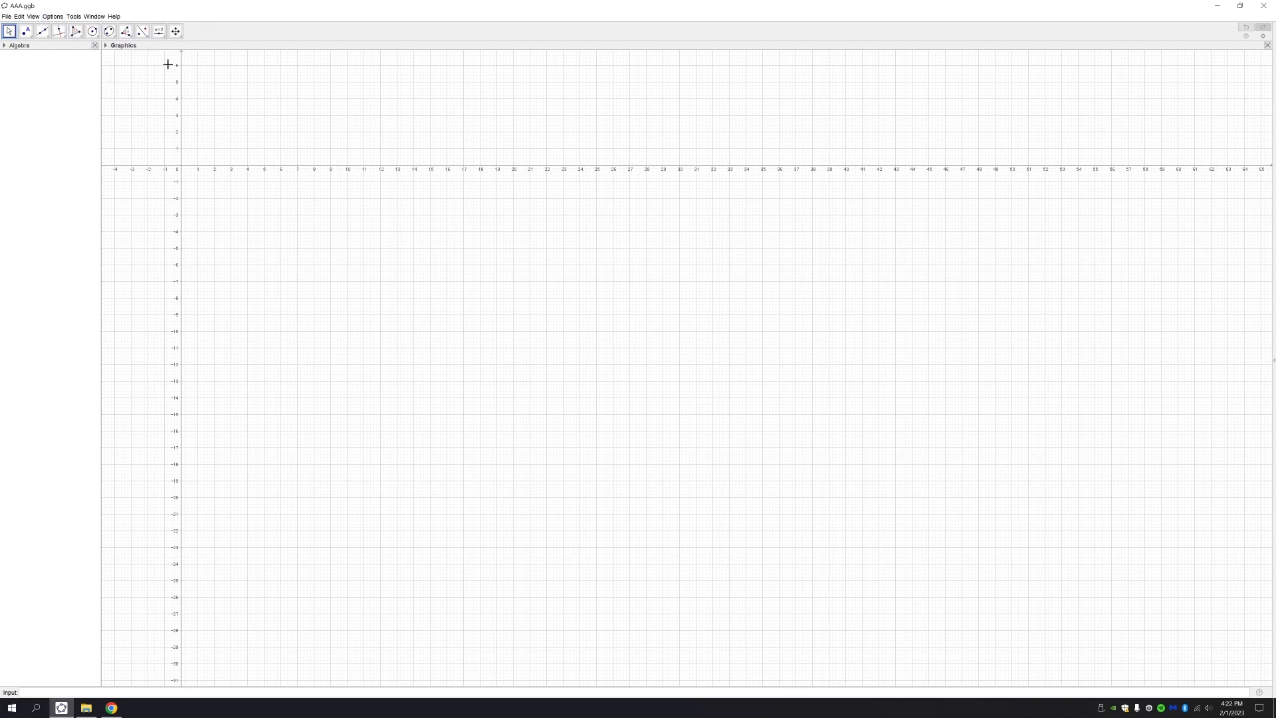
- Sort the objects in the Algebra view by object type
left_click(5, 46)
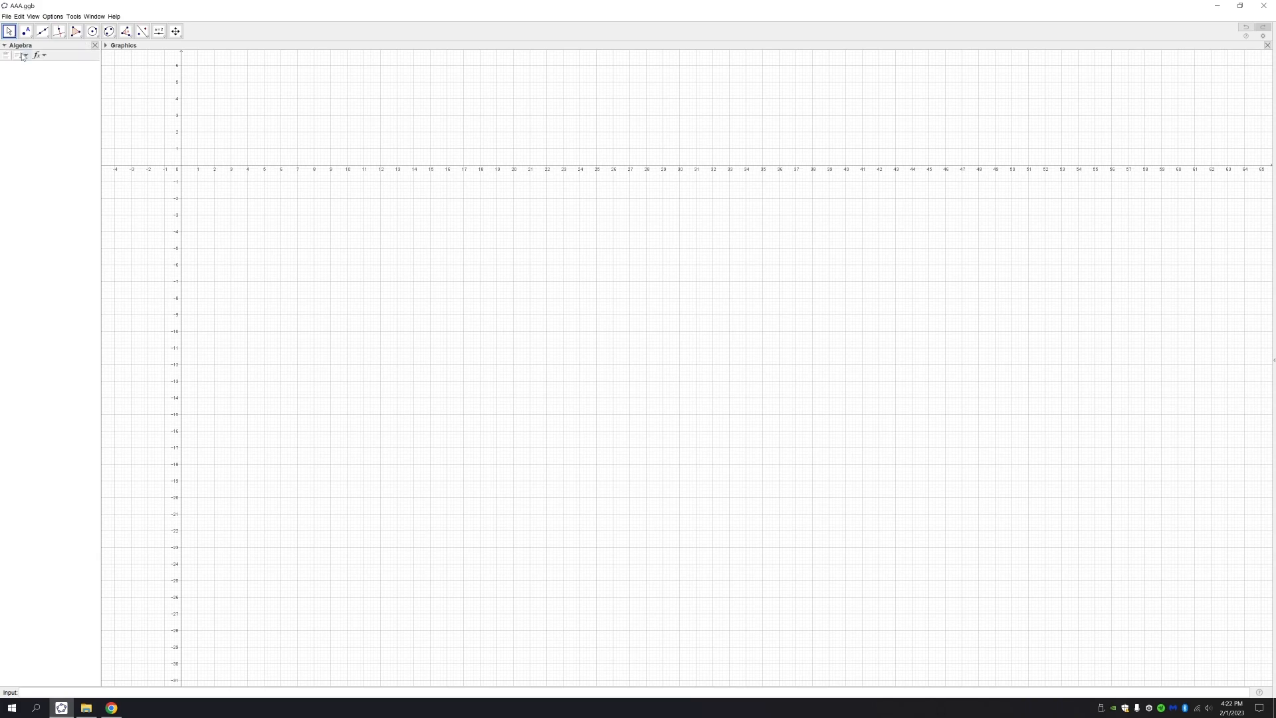
left_click(25, 57)
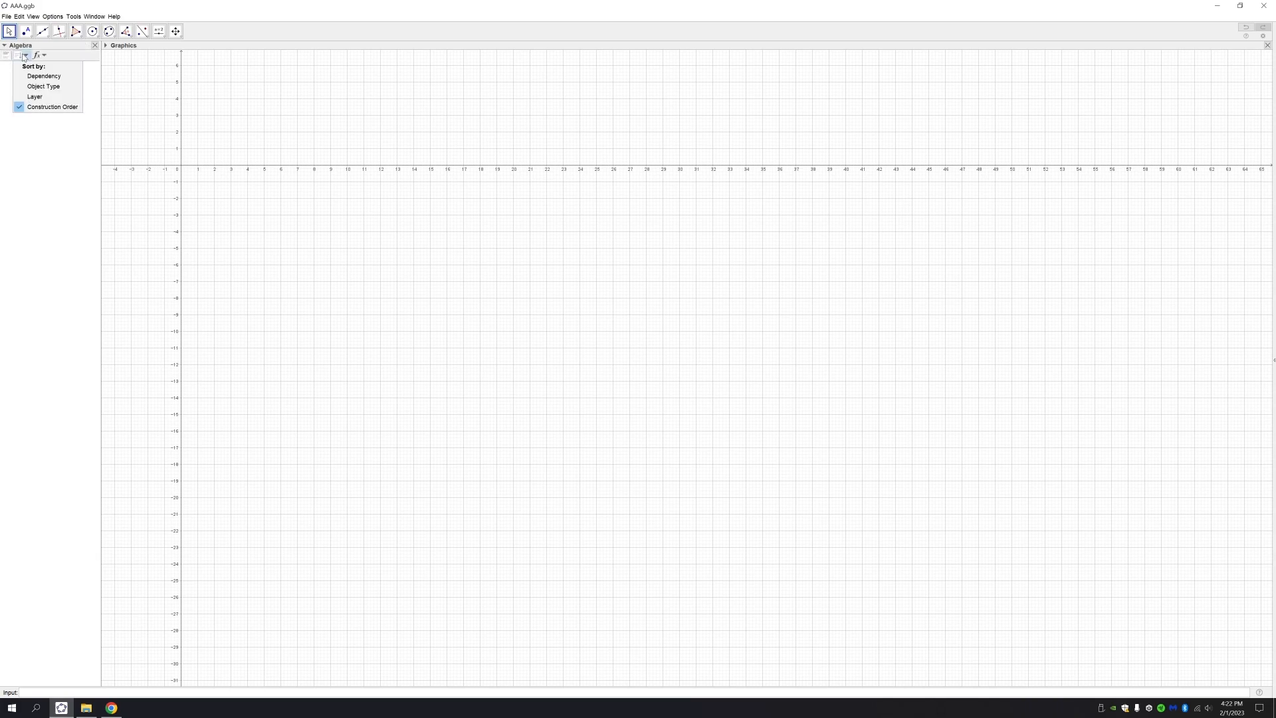
left_click(44, 87)
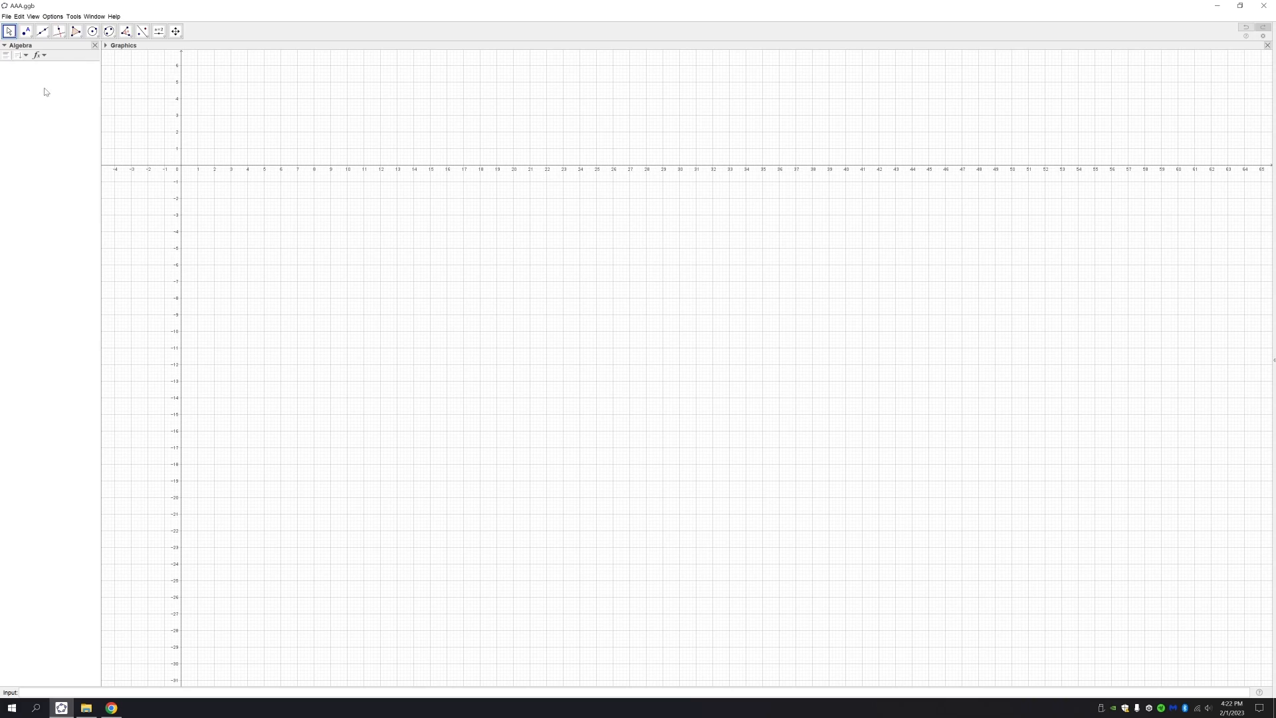
- Hide the grid in the Graphics view while keeping the axes
left_click(106, 46)
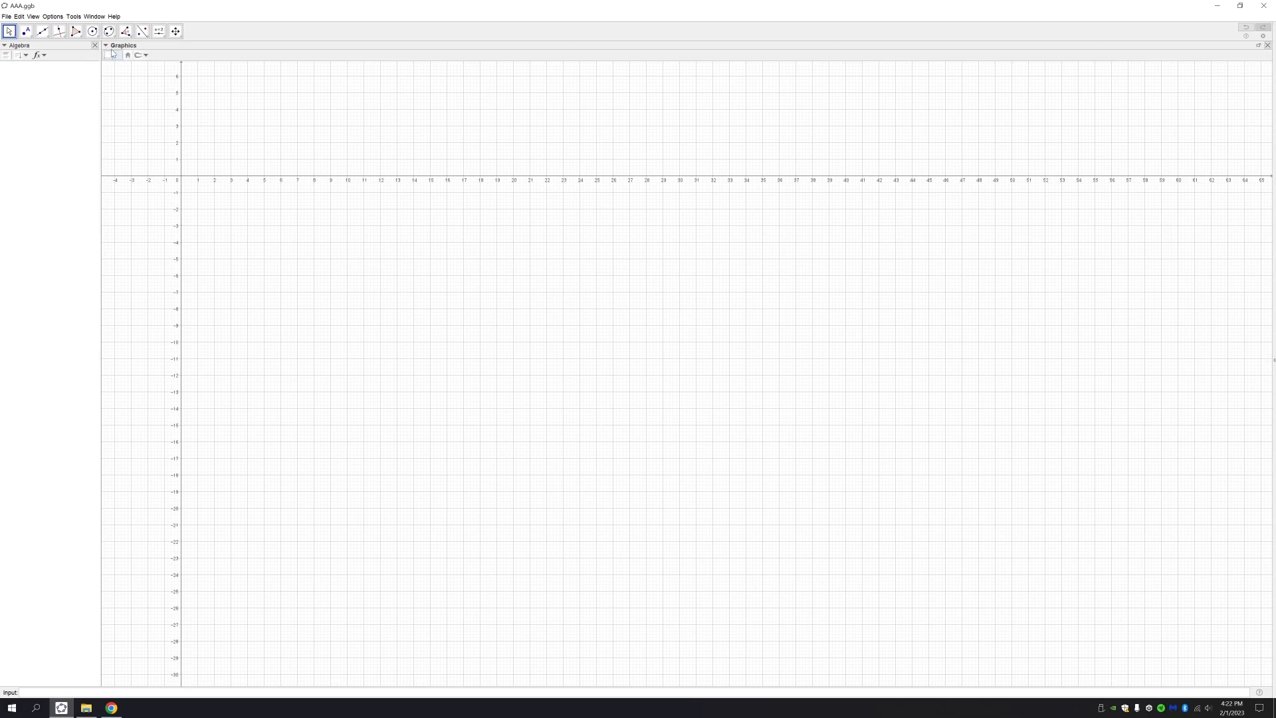
left_click(118, 55)
left_click_drag(275, 146, 546, 274)
scroll(437, 259, "down", 1)
scroll(396, 256, "up", 5)
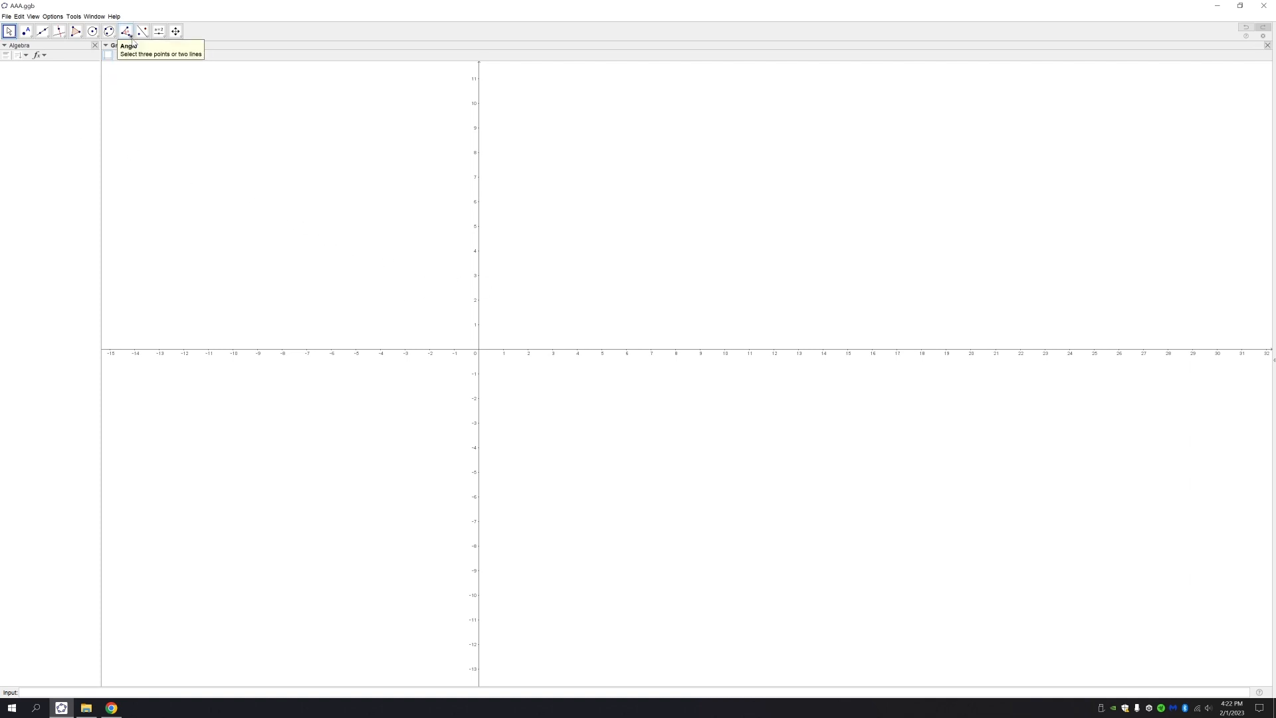
- Create a number slider named CrankL with a custom interval in the empty area above the x-axis, near the y-axis
left_click(161, 35)
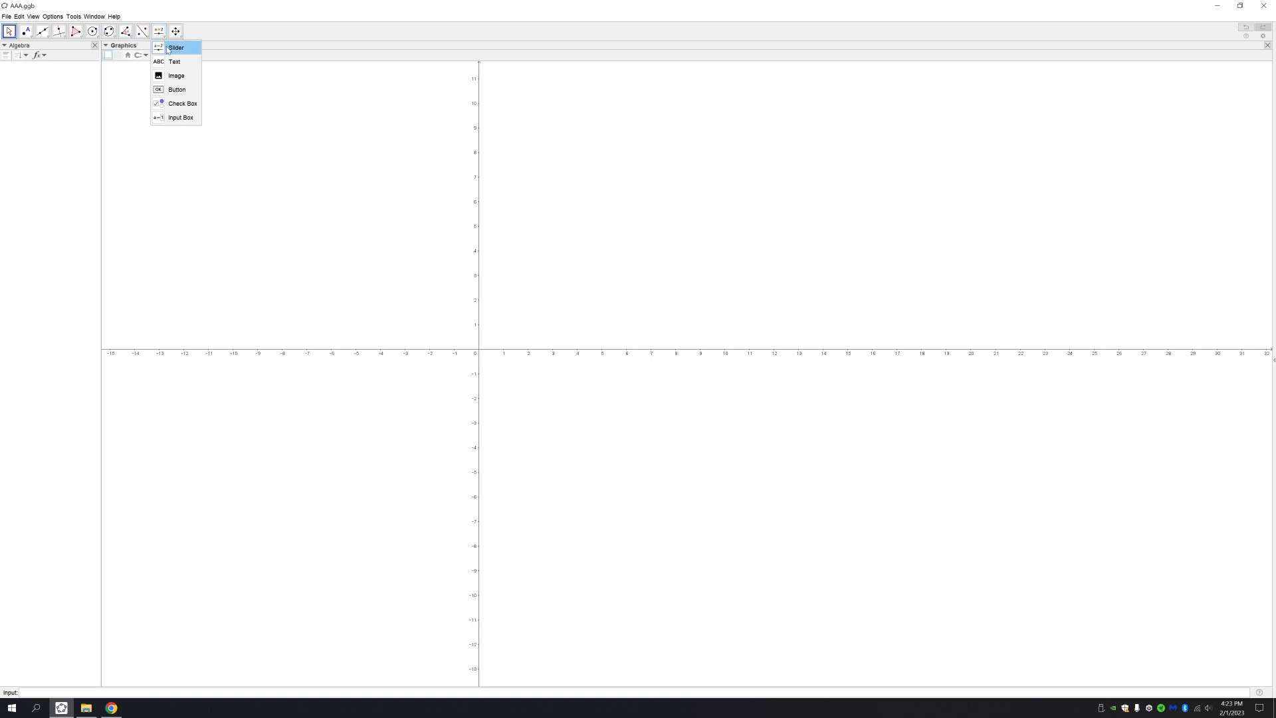
left_click(170, 48)
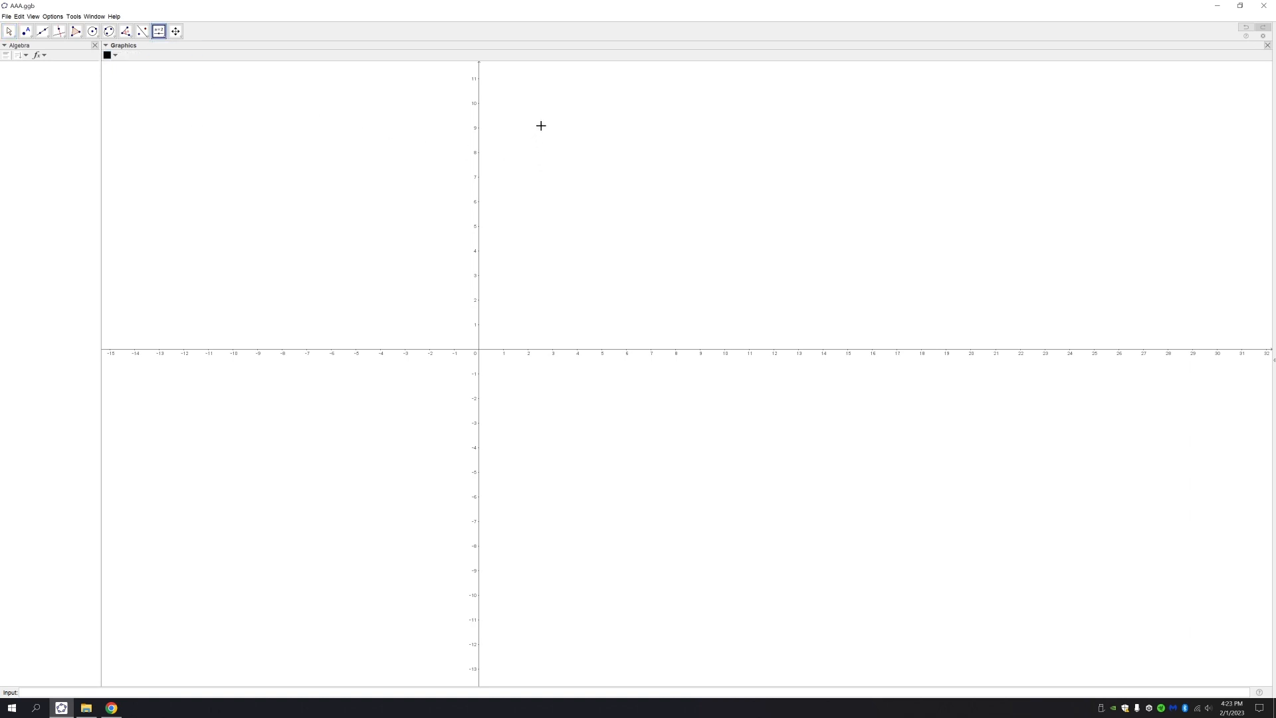
left_click_drag(541, 125, 496, 208)
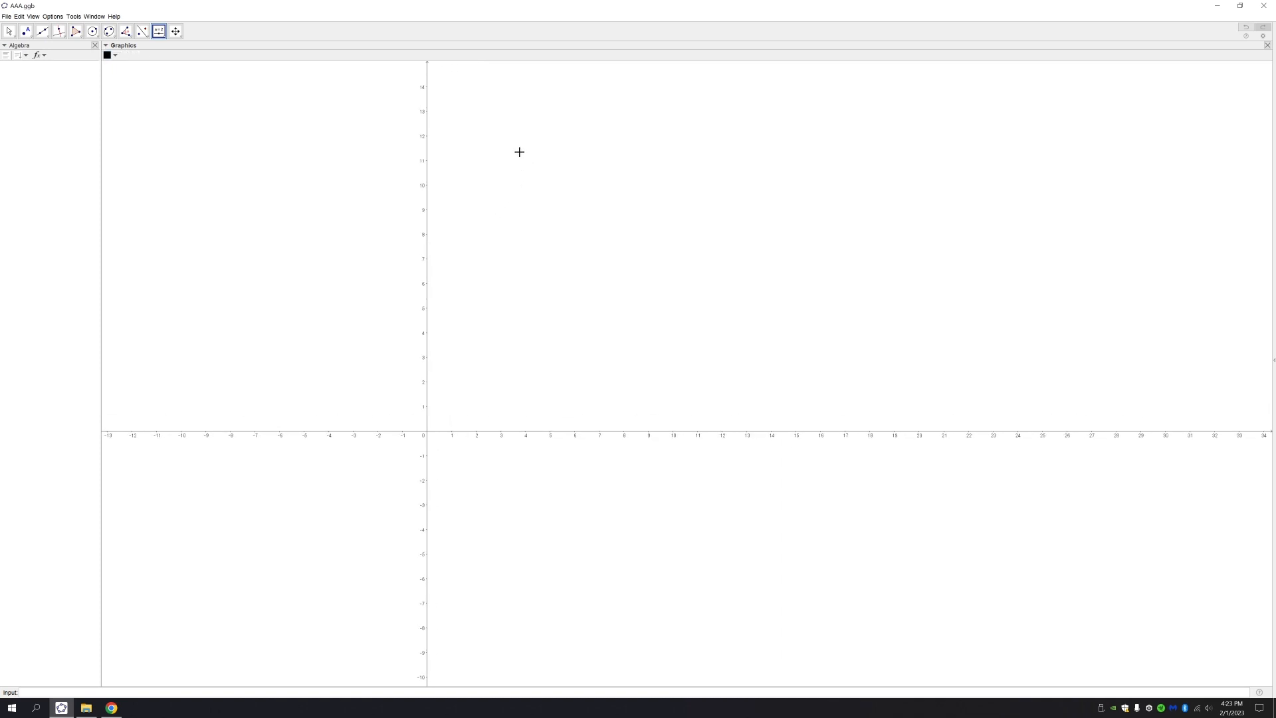
left_click(490, 137)
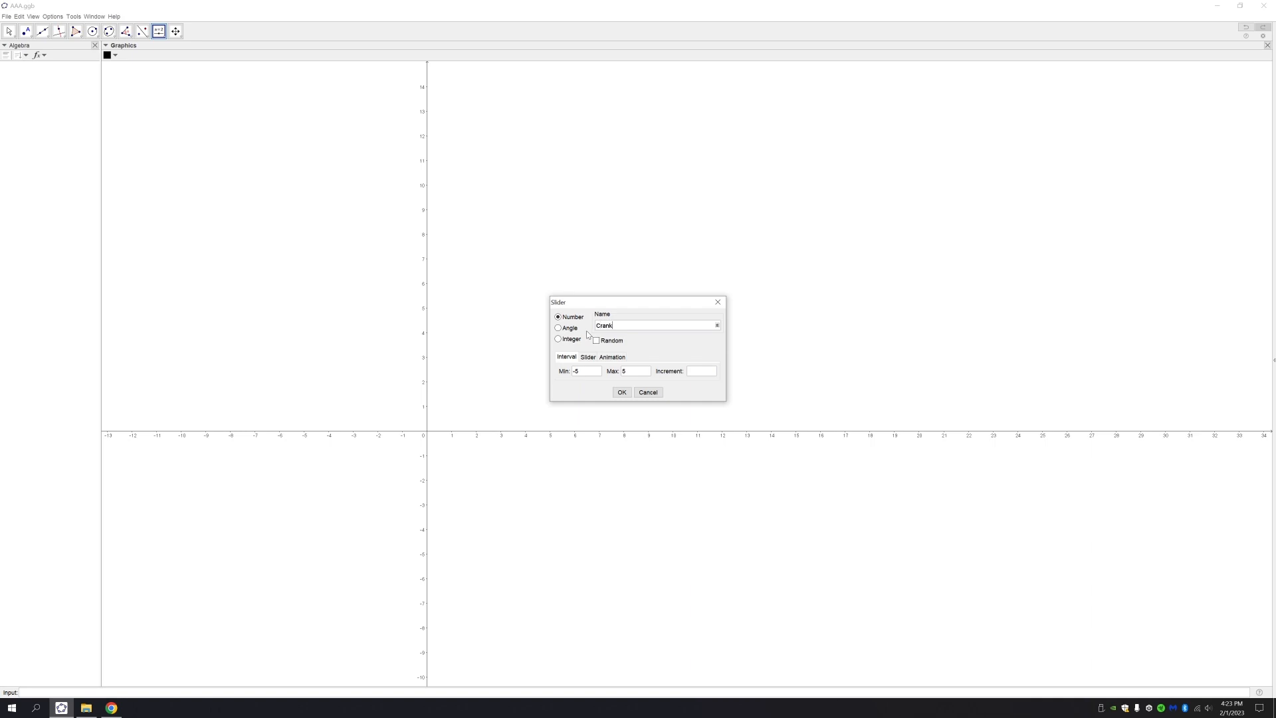
left_click_drag(594, 374, 561, 379)
type("1")
left_click(623, 393)
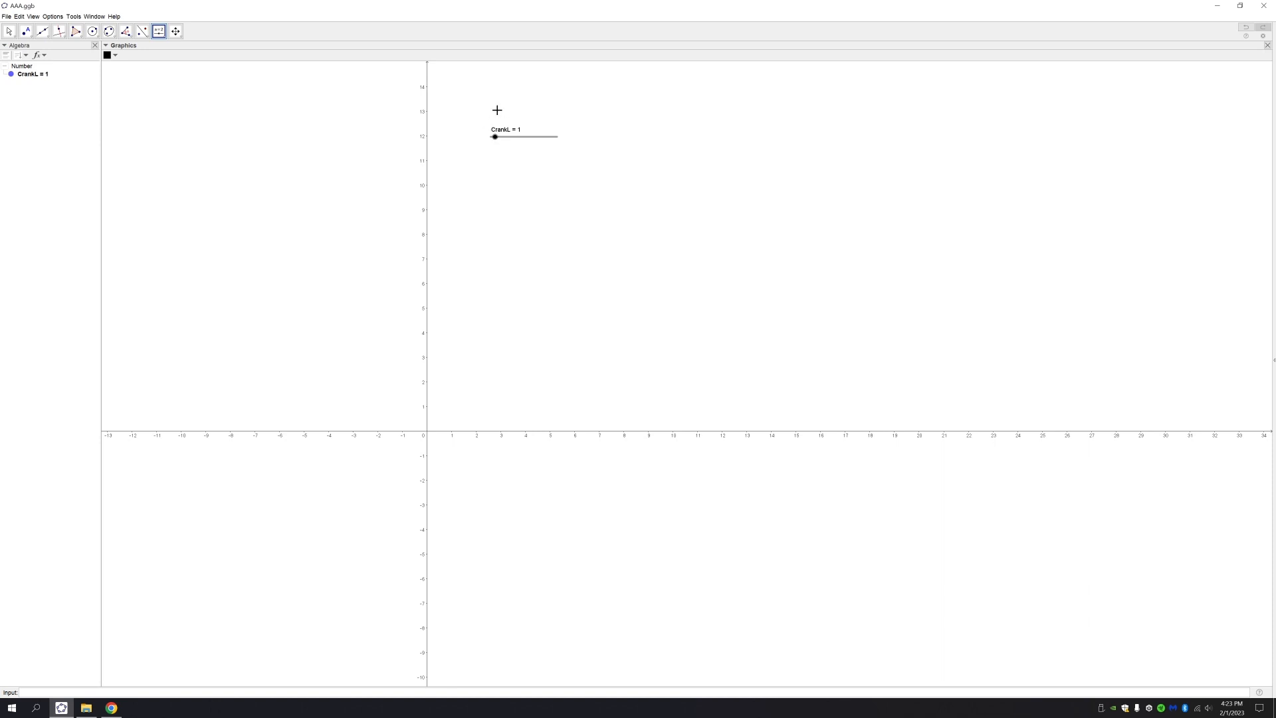
- Create an angle slider named Crank just above the CrankL slider
left_click(517, 124)
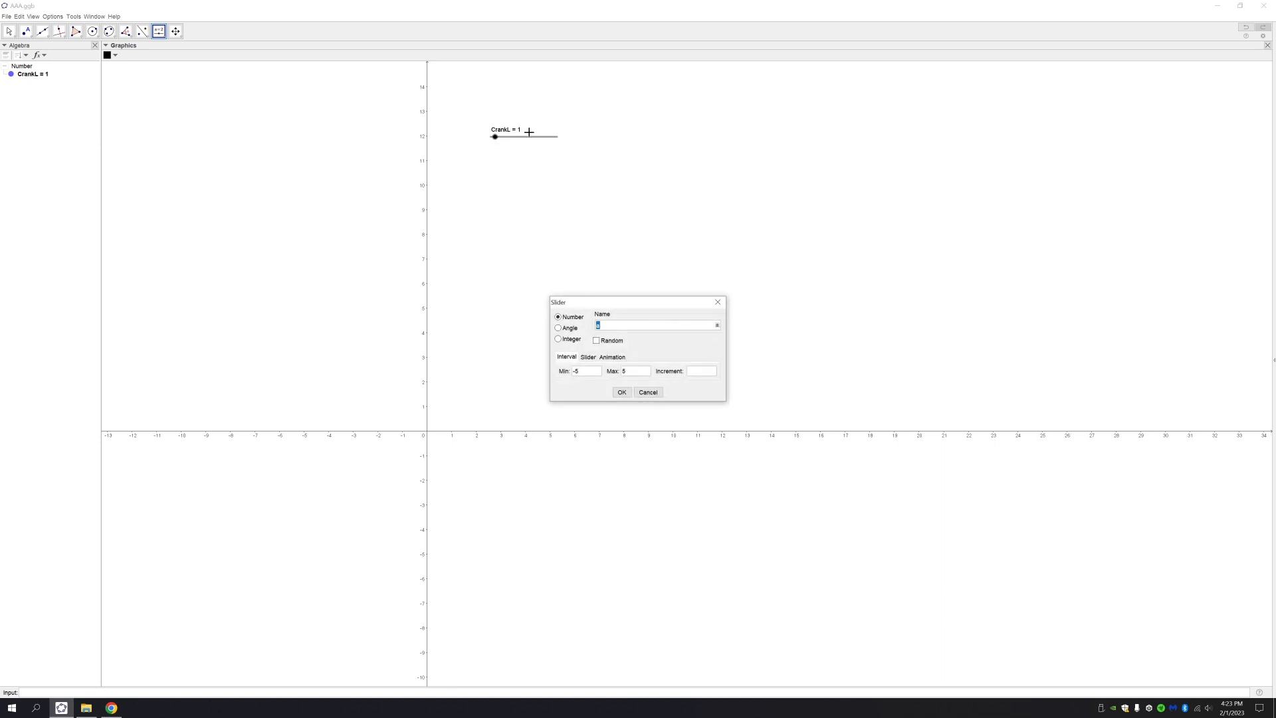
left_click(566, 326)
left_click(623, 393)
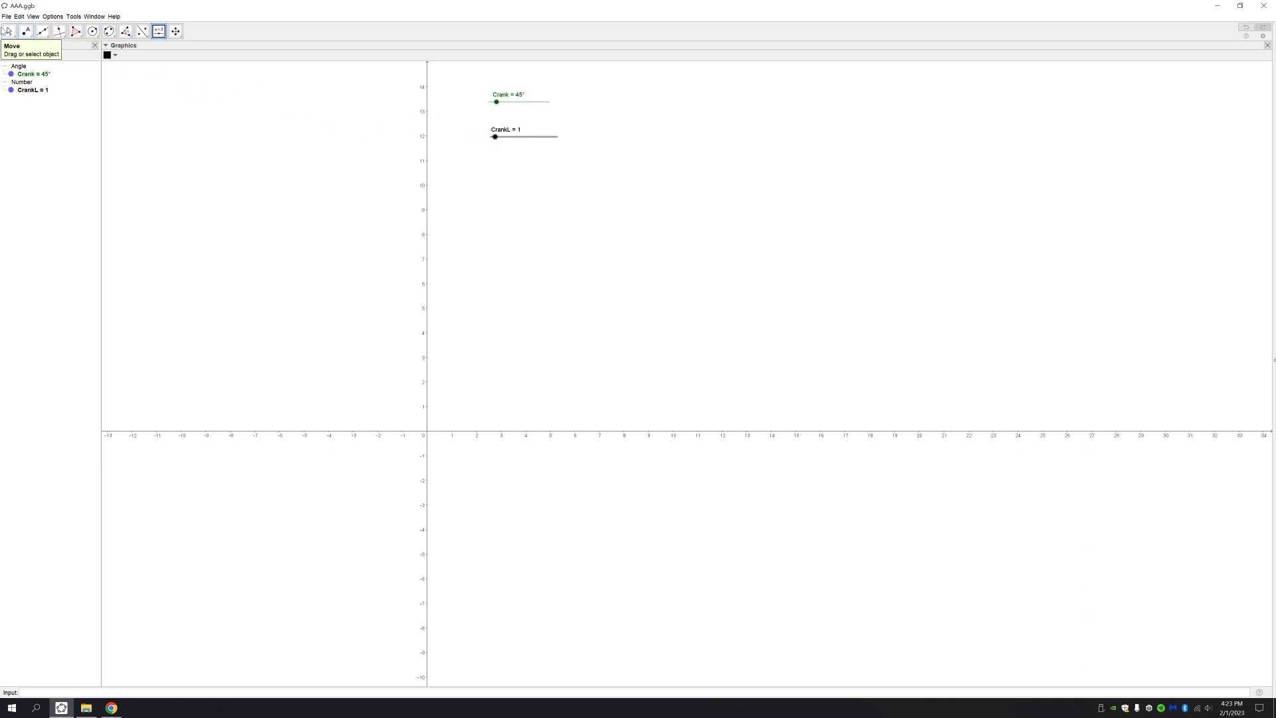
- Place a point at the origin (0, 0)
left_click(25, 31)
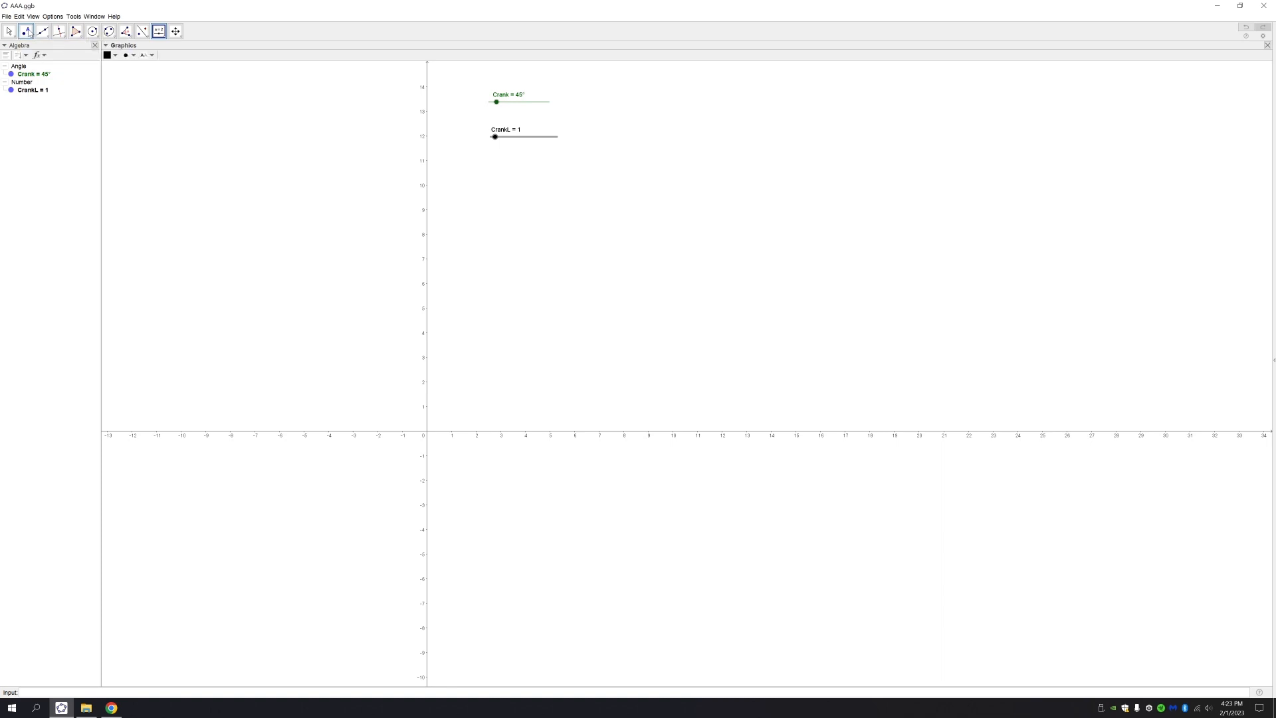
left_click(427, 434)
left_click(9, 31)
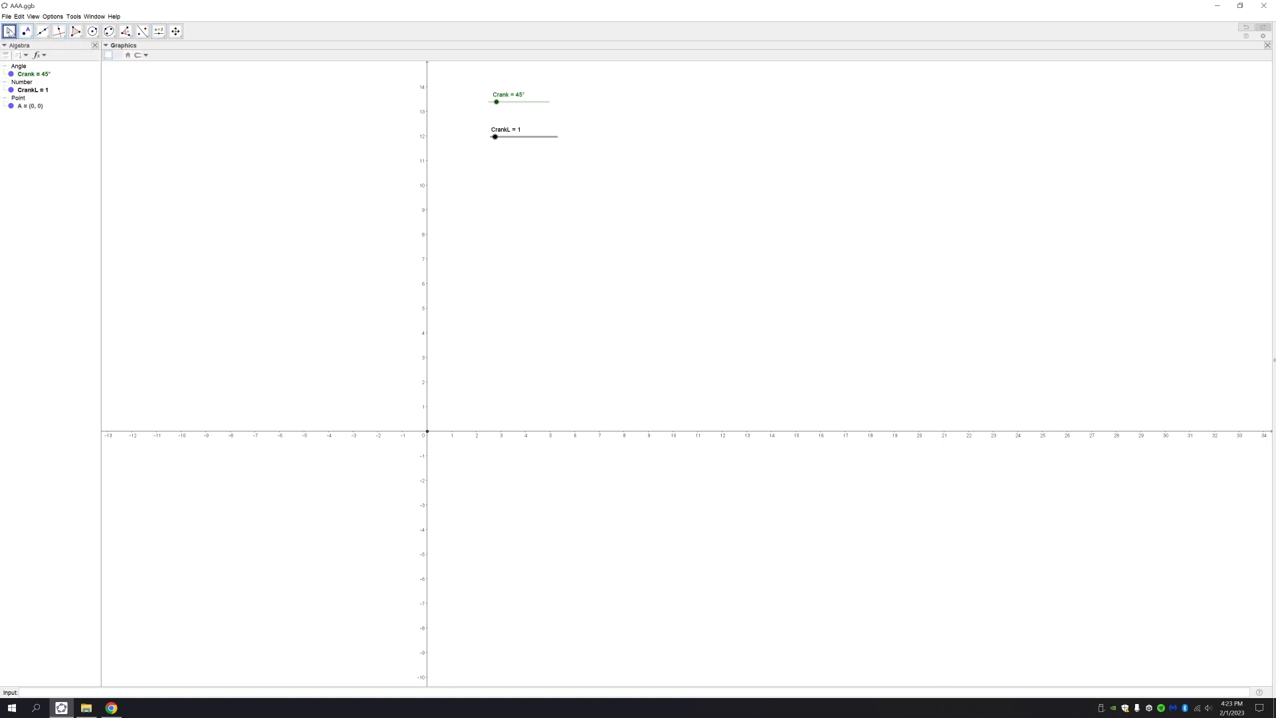
left_click(428, 435)
left_click(508, 500)
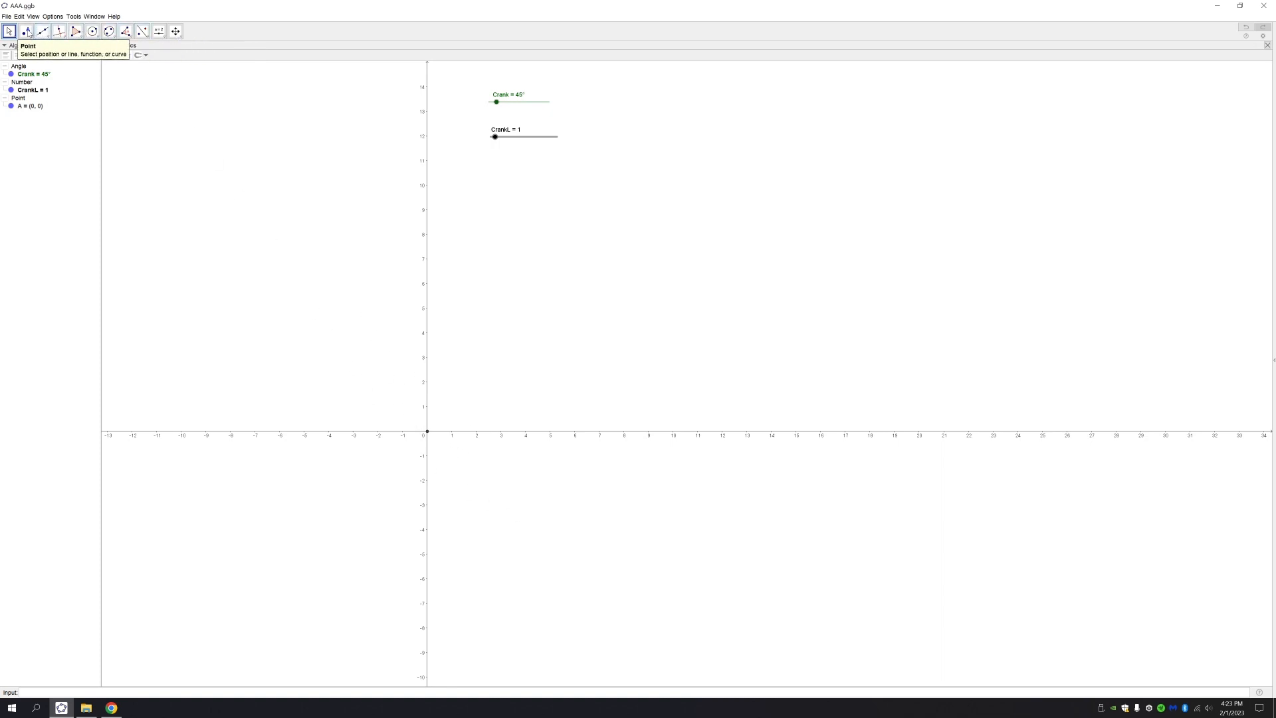
- Draw a circle centered on the origin point with radius CrankL
left_click(98, 38)
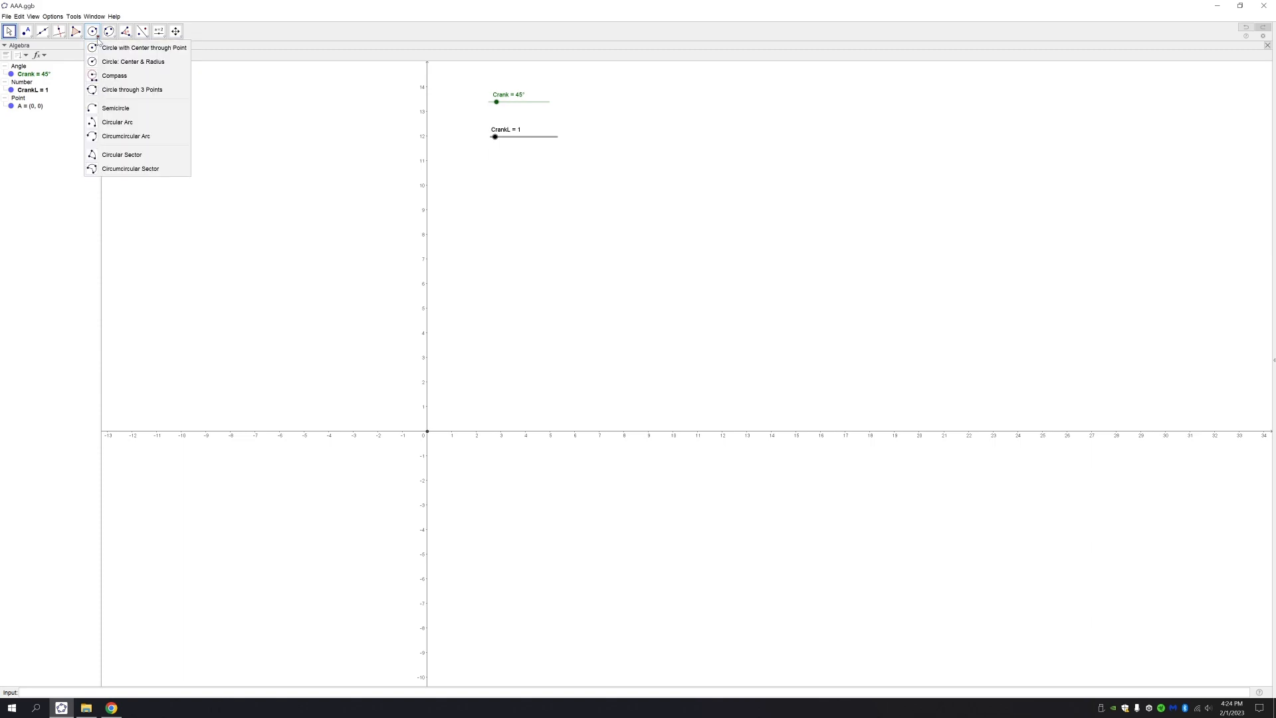
left_click(121, 63)
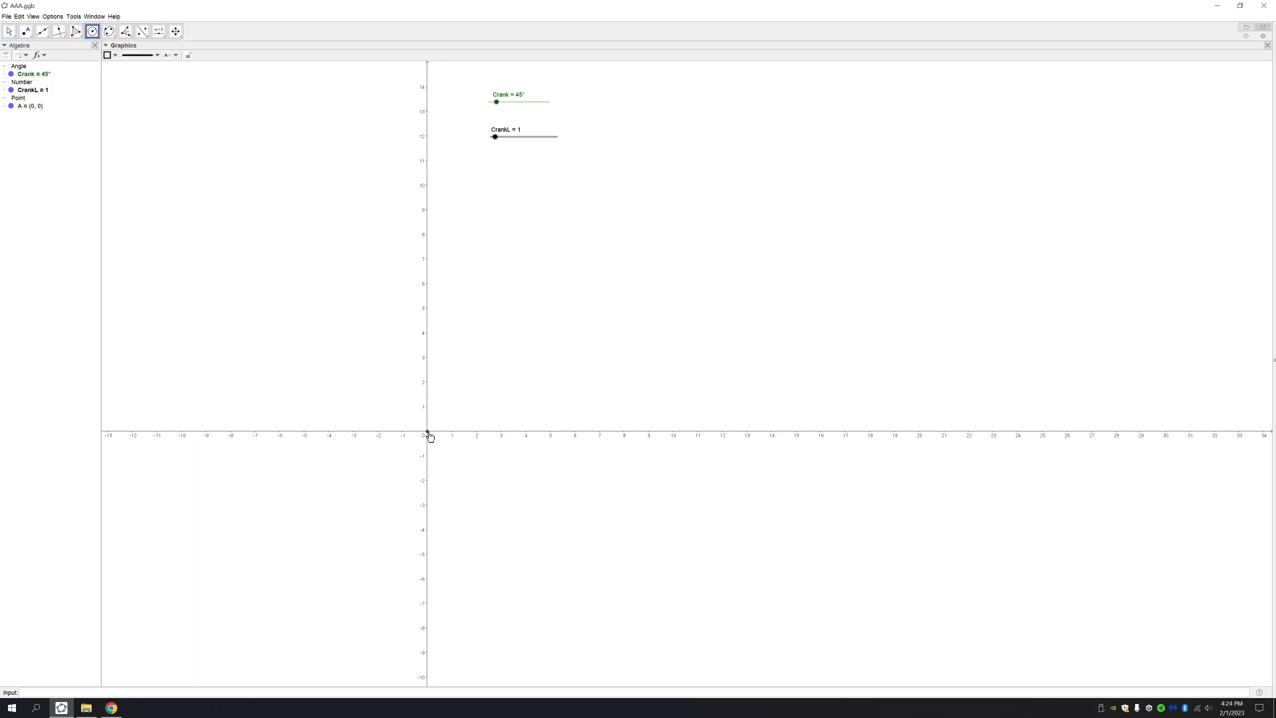
left_click(428, 435)
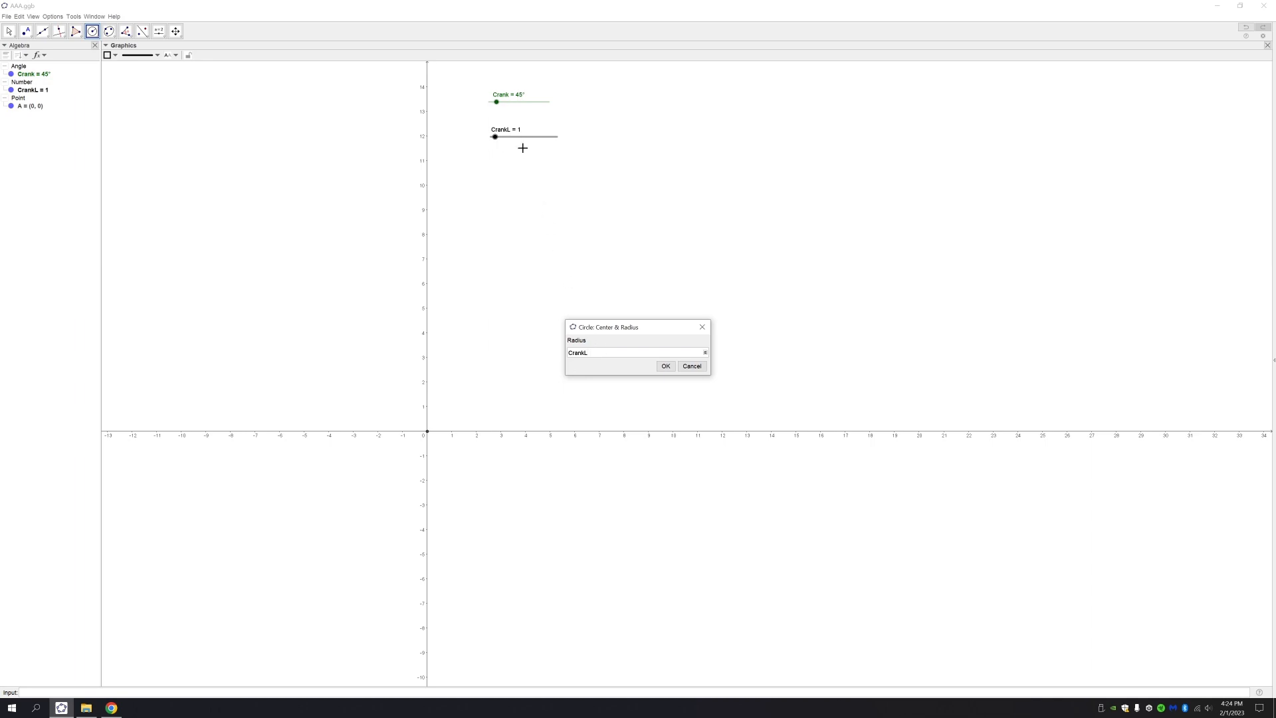
left_click(666, 366)
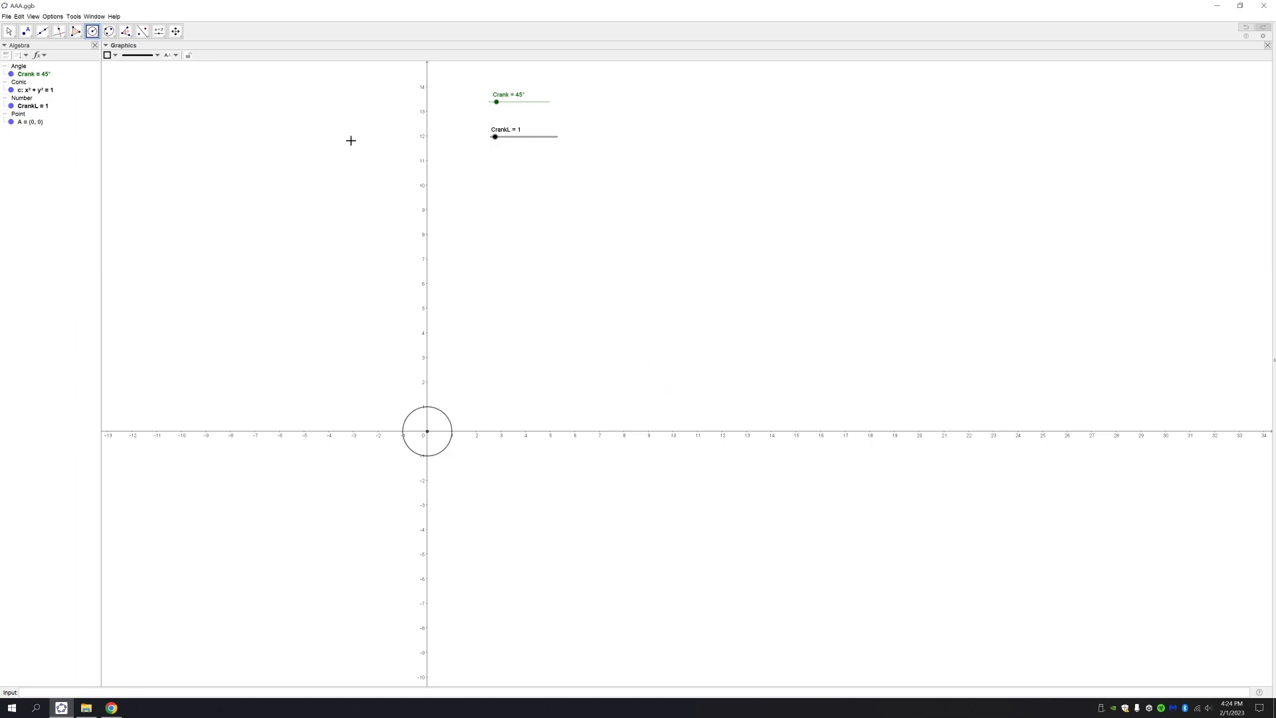
- Test the circle's radius by varying the CrankL slider up to 11, and leave it at 5
left_click(10, 31)
left_click_drag(495, 137, 514, 142)
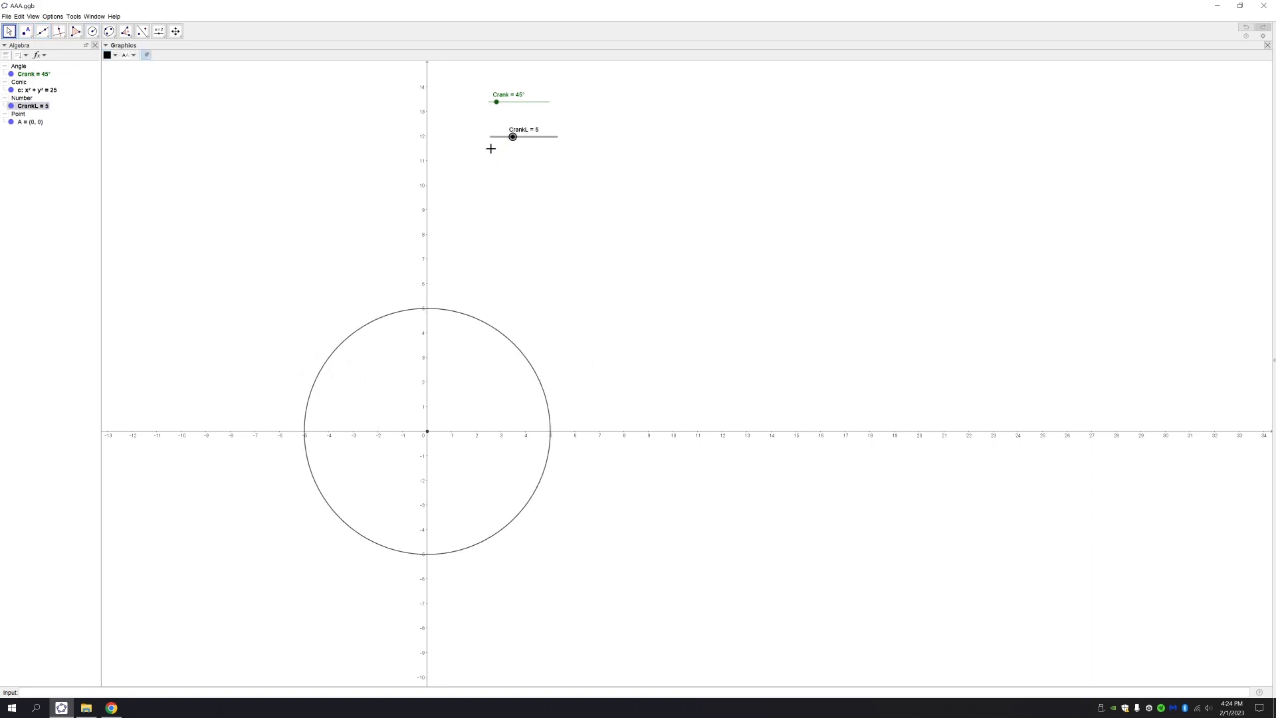
left_click_drag(514, 136, 541, 169)
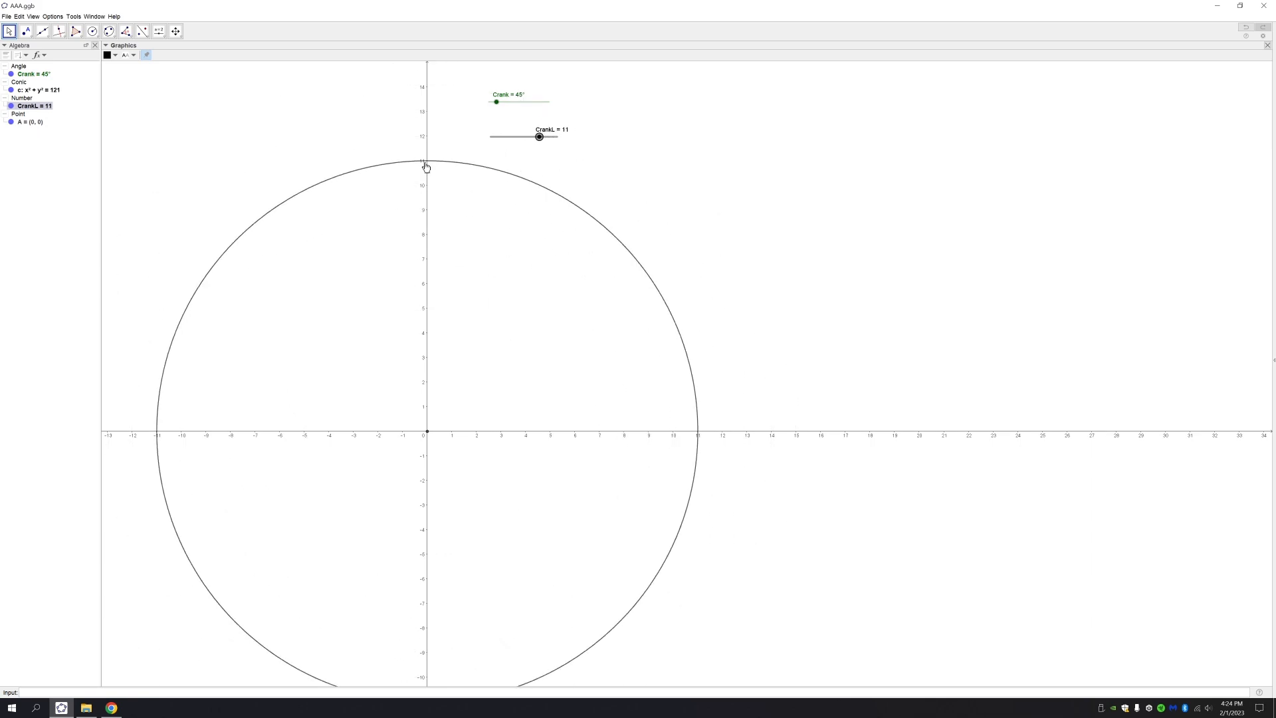
left_click_drag(538, 143, 511, 148)
left_click(627, 267)
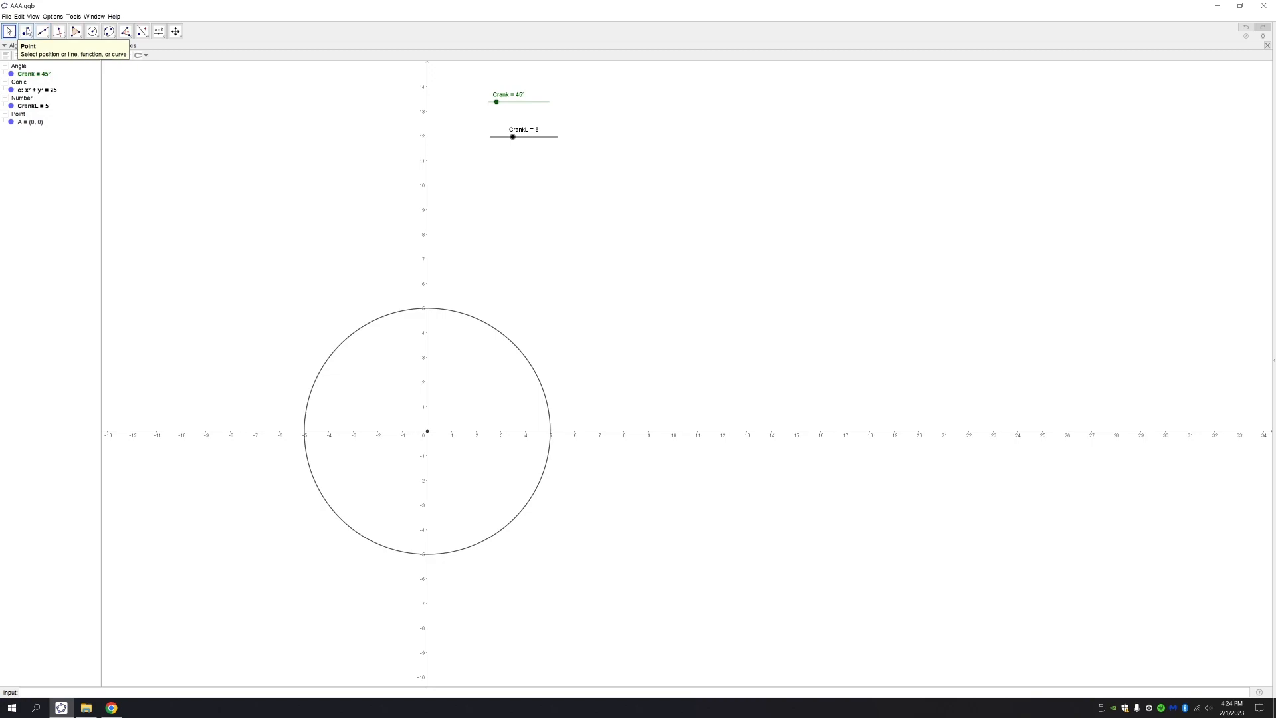
- Place a point where the circle crosses the positive x-axis, at (5, 0)
left_click(27, 32)
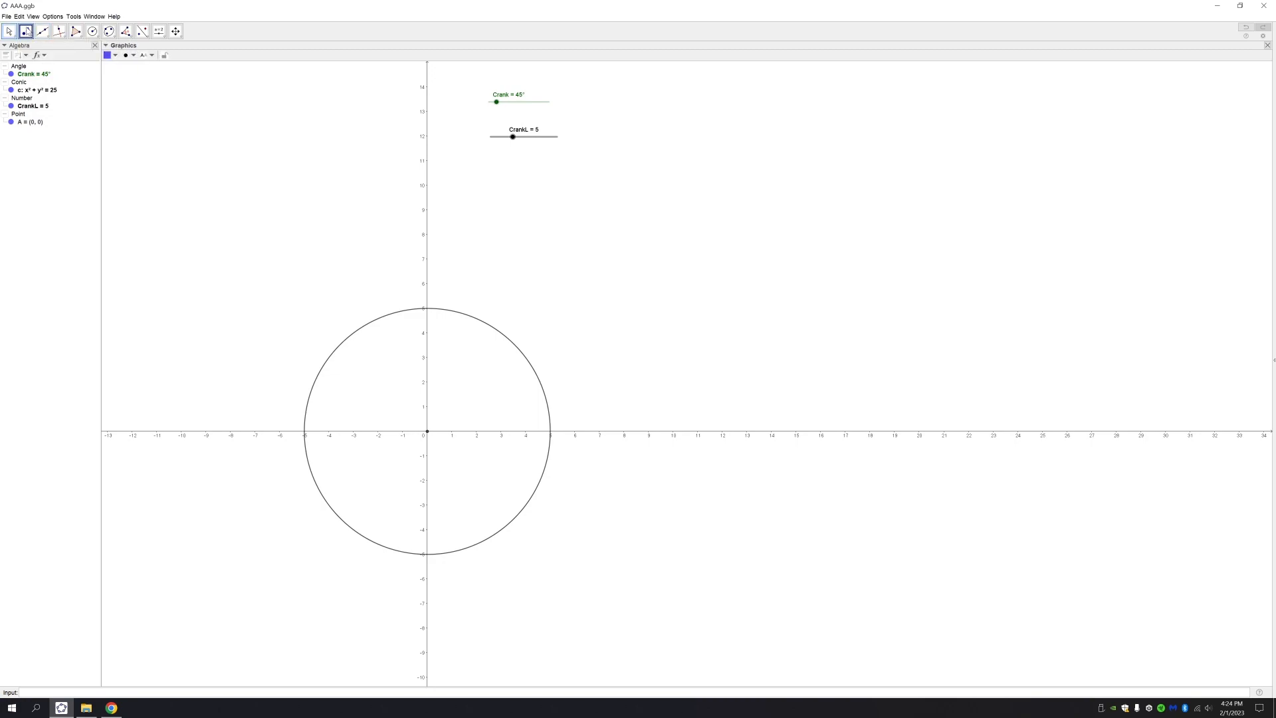
left_click(551, 434)
left_click(10, 31)
left_click(550, 432)
left_click(632, 271)
- Construct a counterclockwise angle of size Crank from the point at (5, 0), with its vertex at the origin
left_click(133, 39)
left_click(160, 61)
left_click(549, 434)
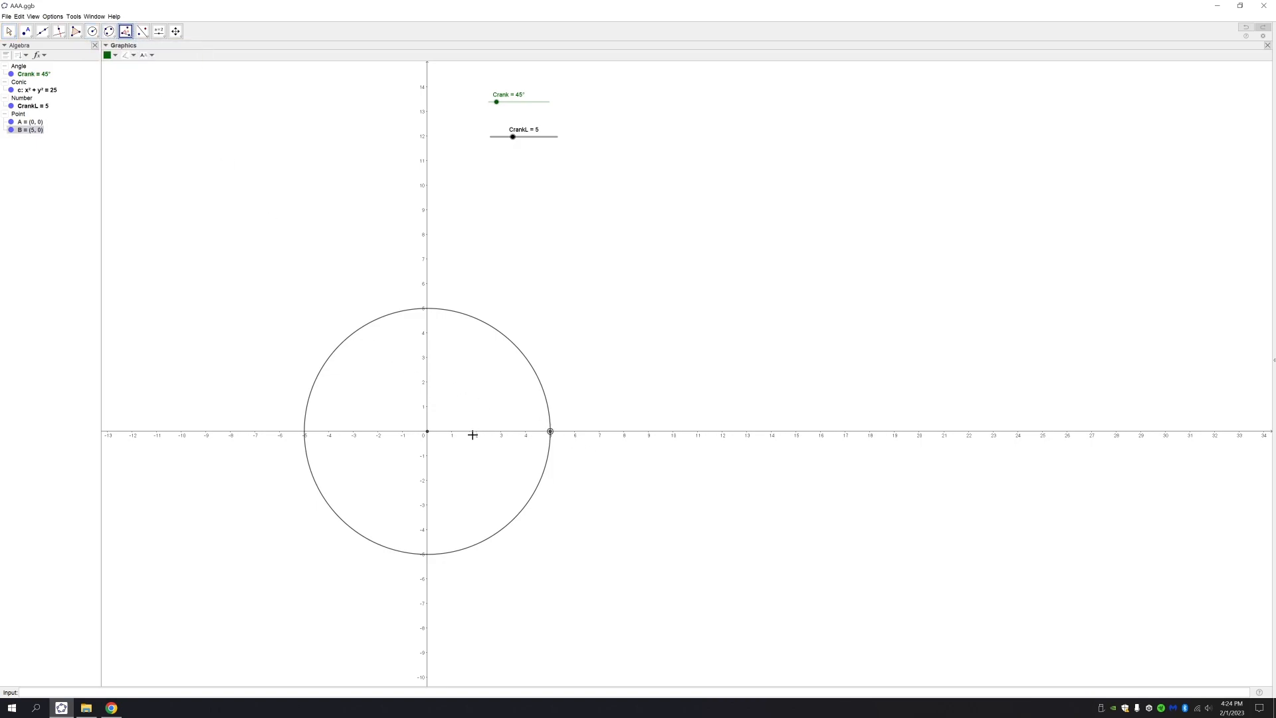
left_click(428, 432)
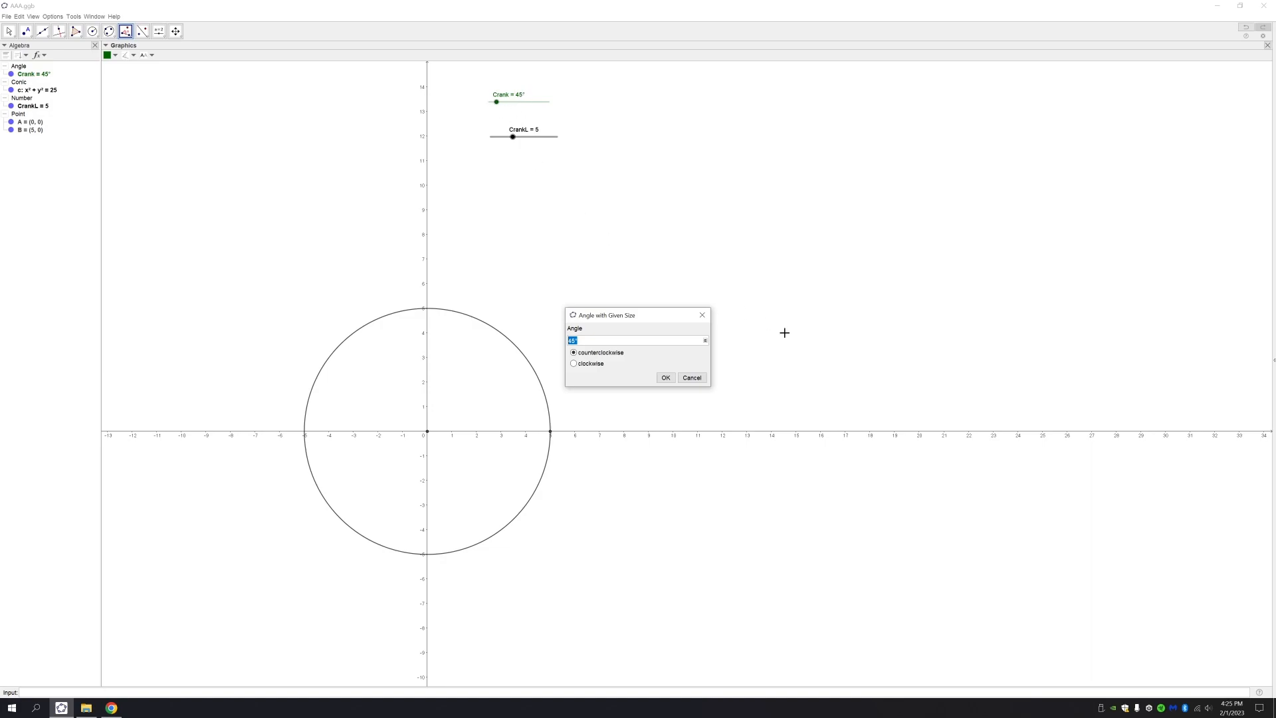
type("Crank")
key("Return")
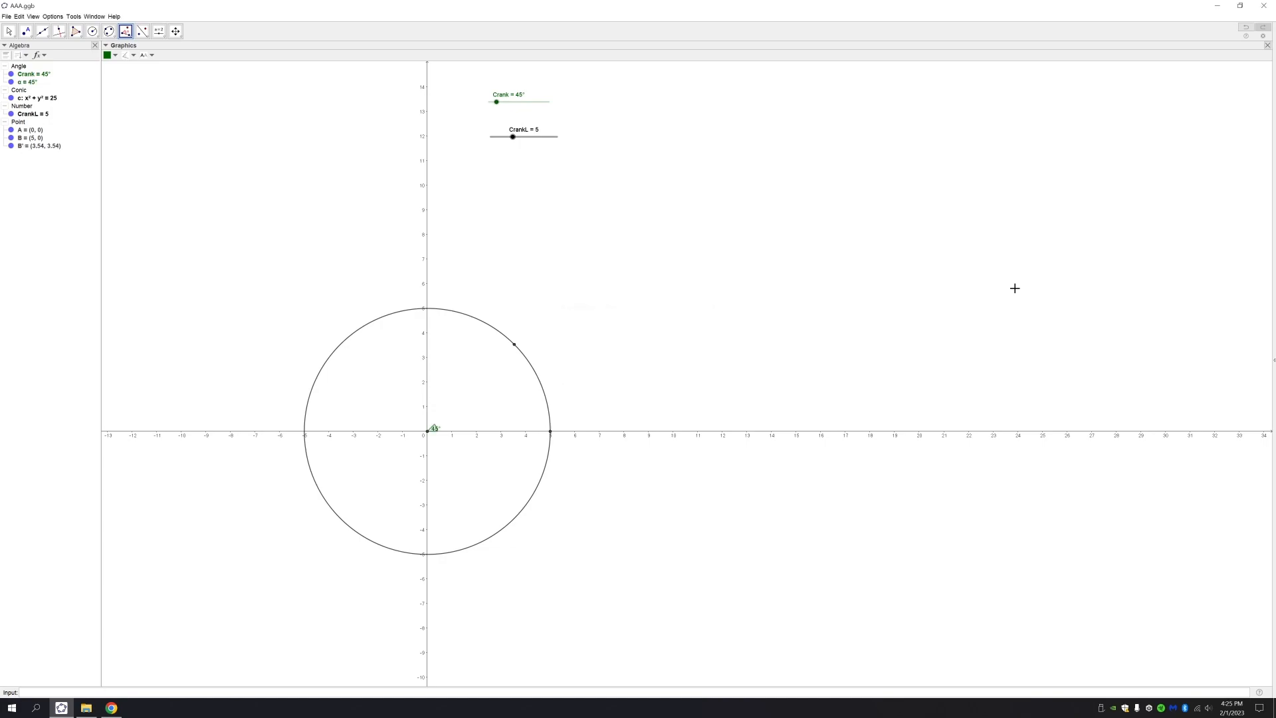
- Move the Crank slider closer to the CrankL slider and set its angle to 62°
left_click(8, 30)
left_click_drag(521, 101, 497, 121)
left_click(679, 255)
- Hide the circle, the point at (5, 0) and the angle mark at the origin
left_click(529, 362)
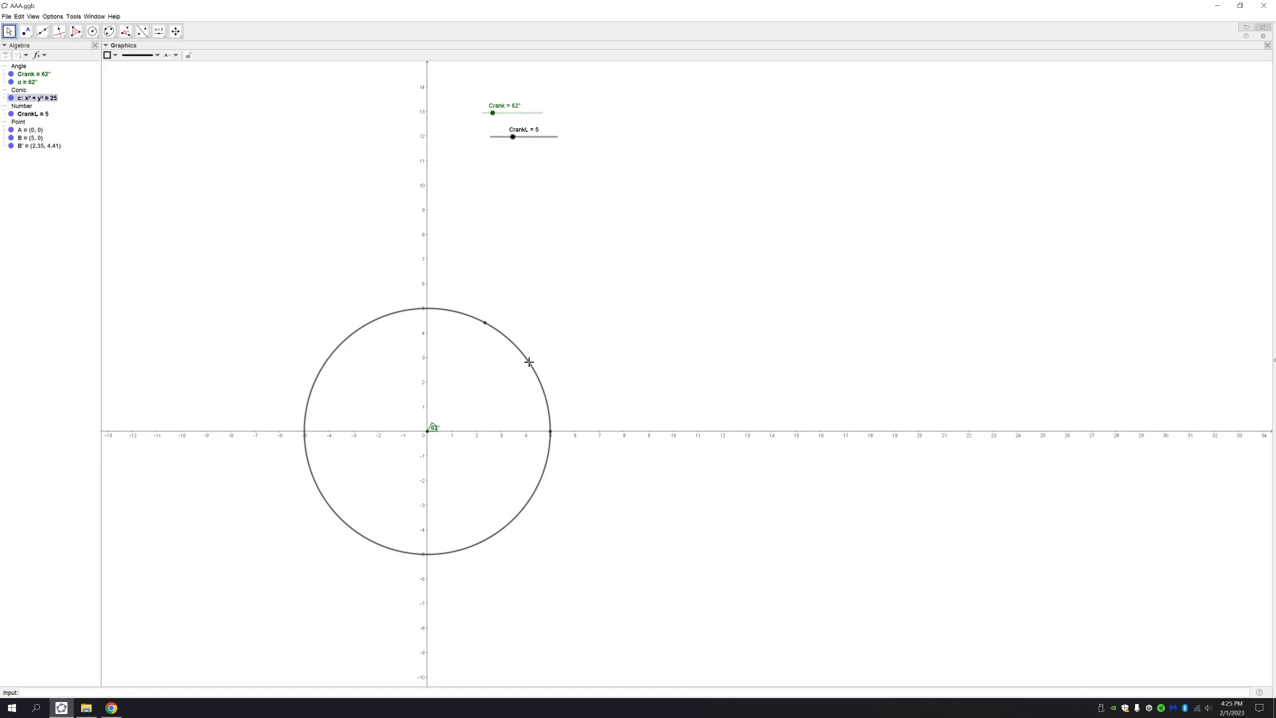
key("ctrl+g")
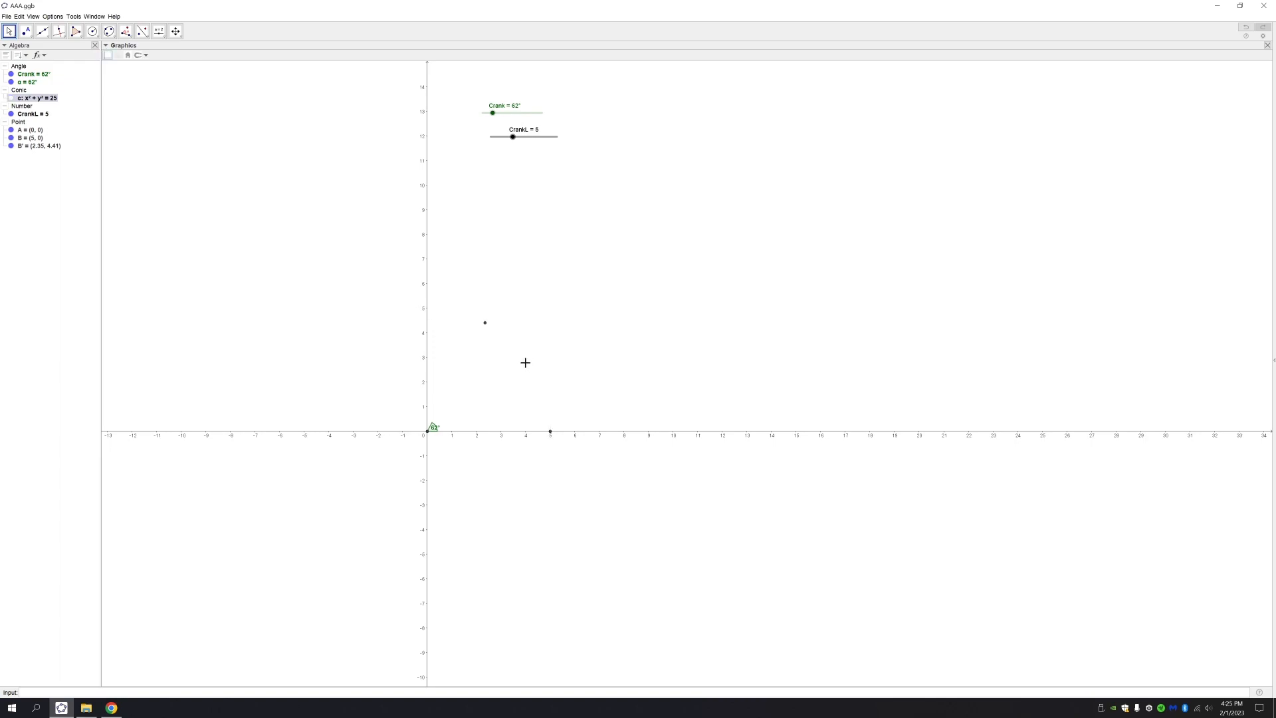
left_click(551, 432)
key("ctrl+g")
left_click(432, 427)
key("ctrl+g")
- Draw a segment from the origin point to the rotated crank point
left_click(43, 33)
left_click(66, 60)
left_click(426, 434)
left_click(485, 325)
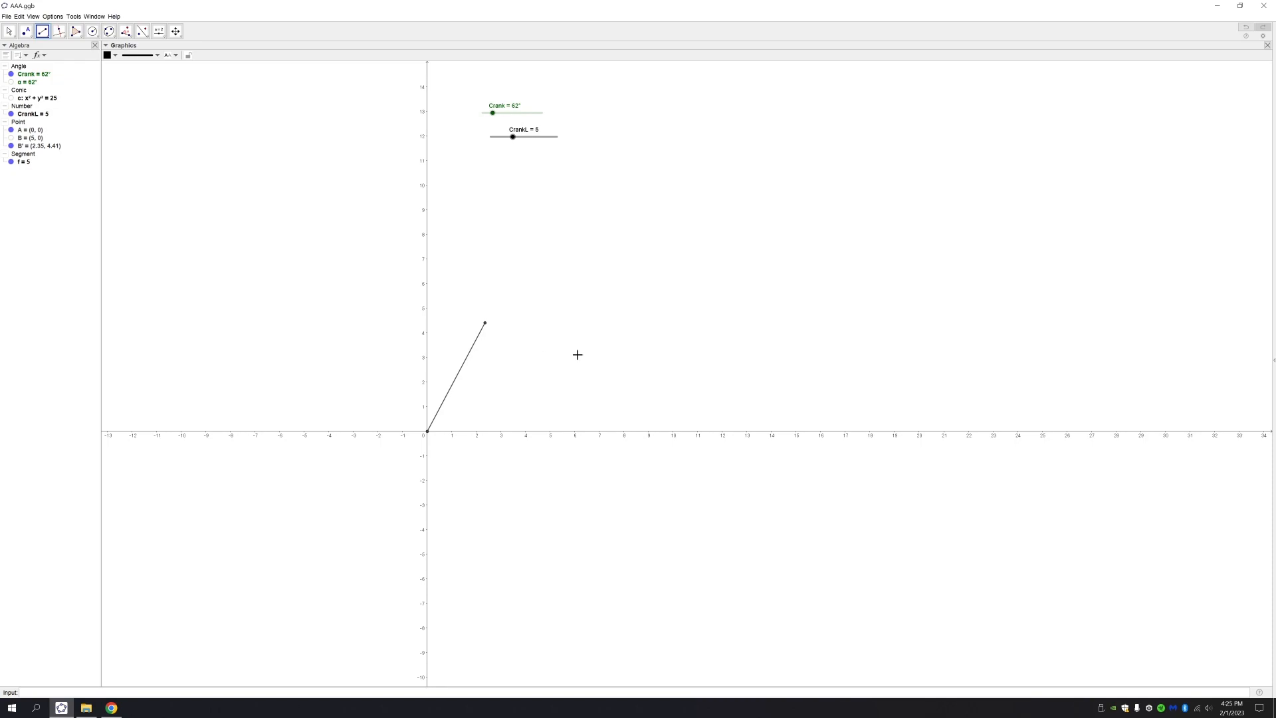
left_click(10, 31)
- Change the color of the crank segment to dark blue
left_click(455, 380)
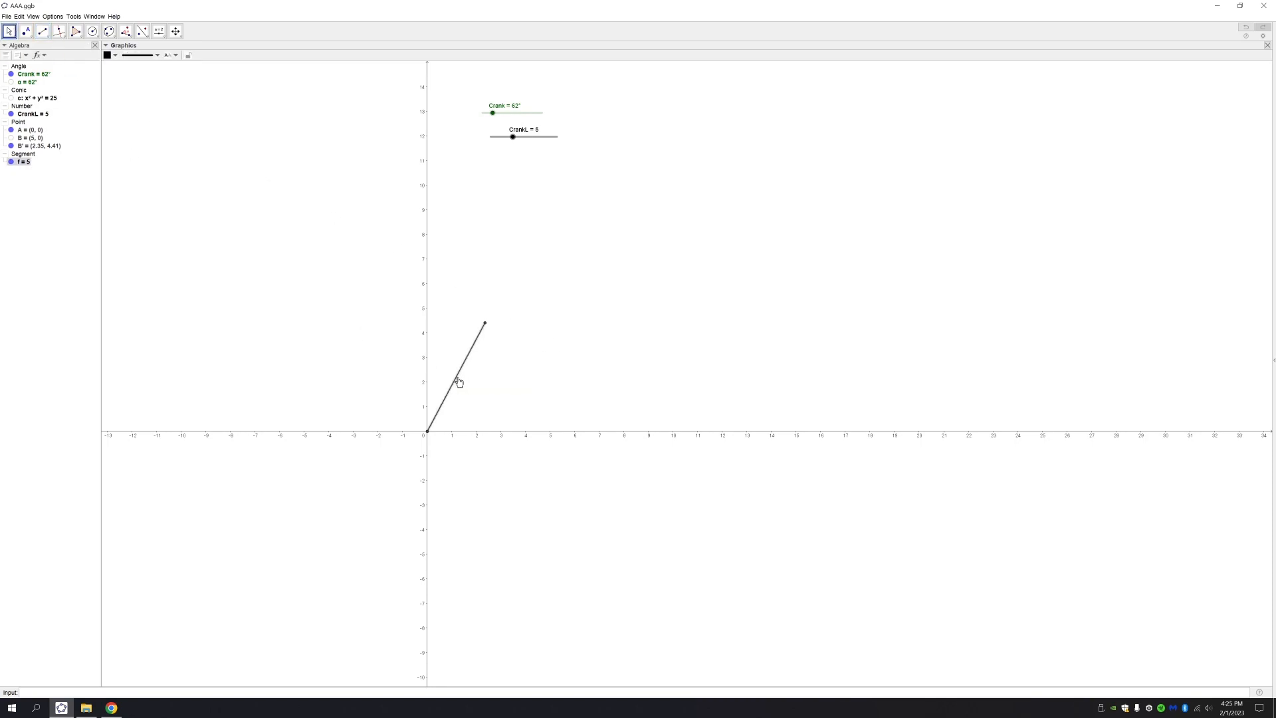
left_click(115, 55)
left_click(158, 65)
left_click(274, 236)
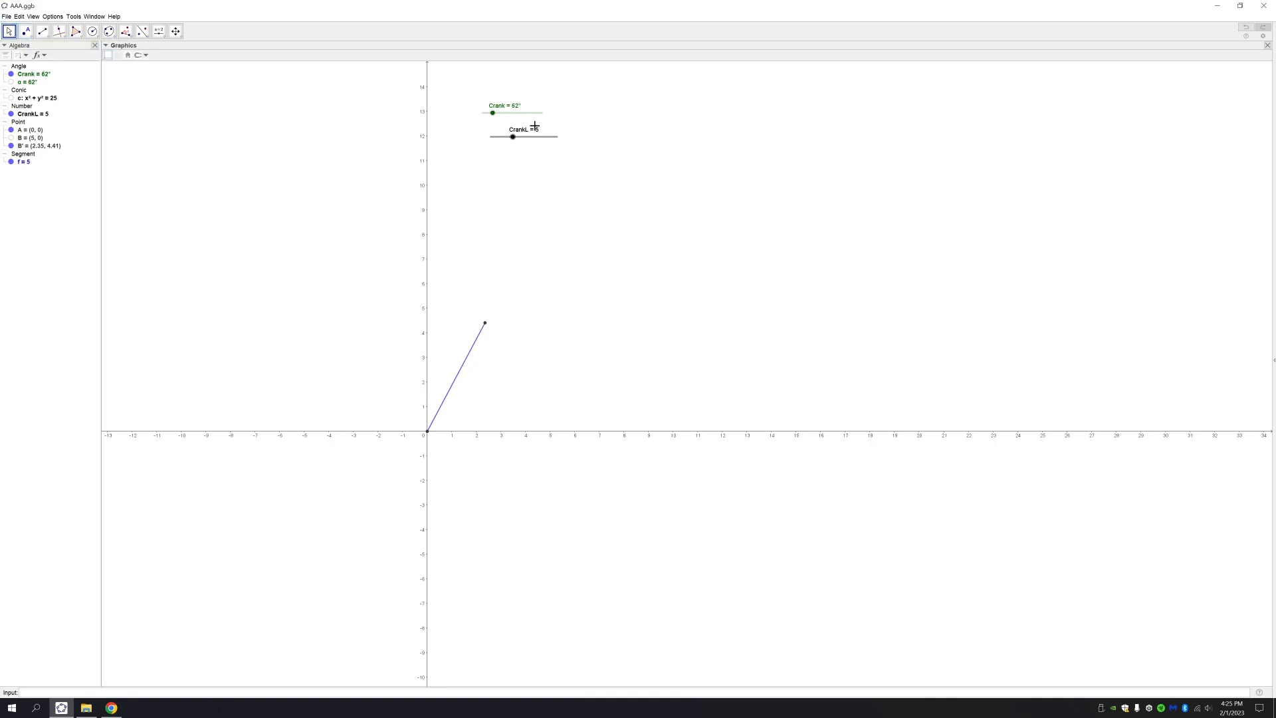
- Label the crank segment with its value
right_click(475, 353)
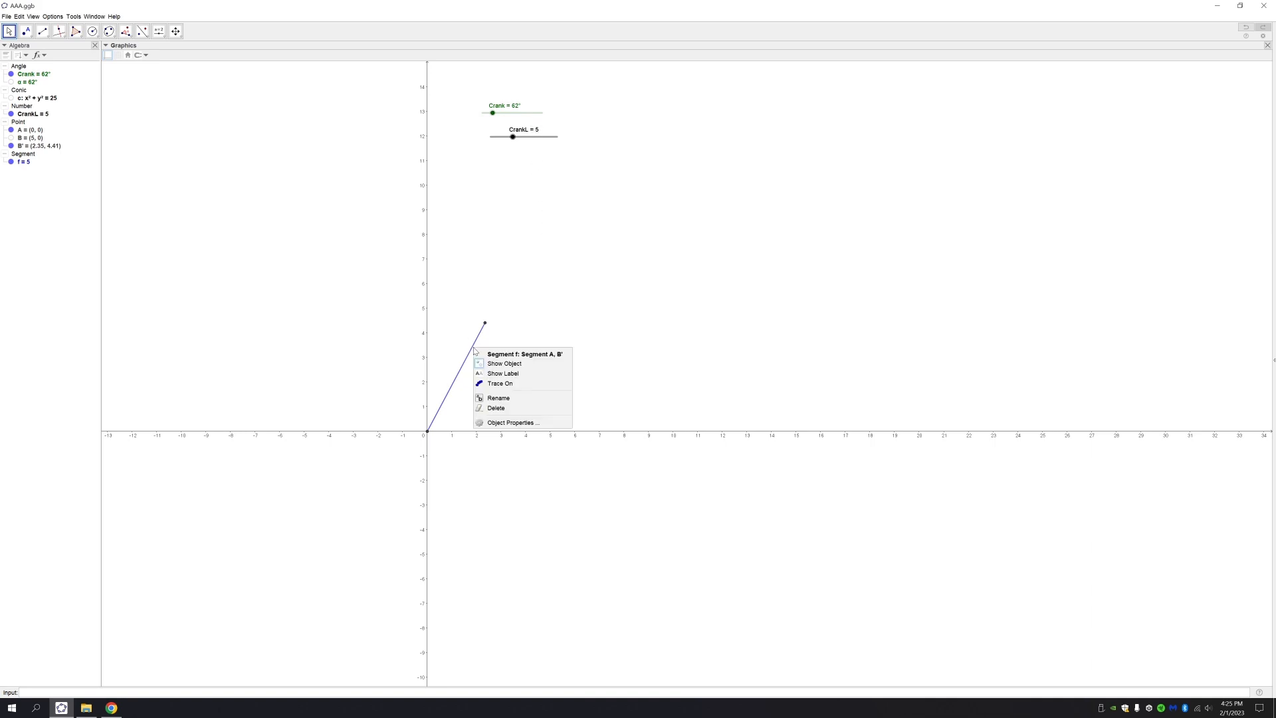
left_click(501, 423)
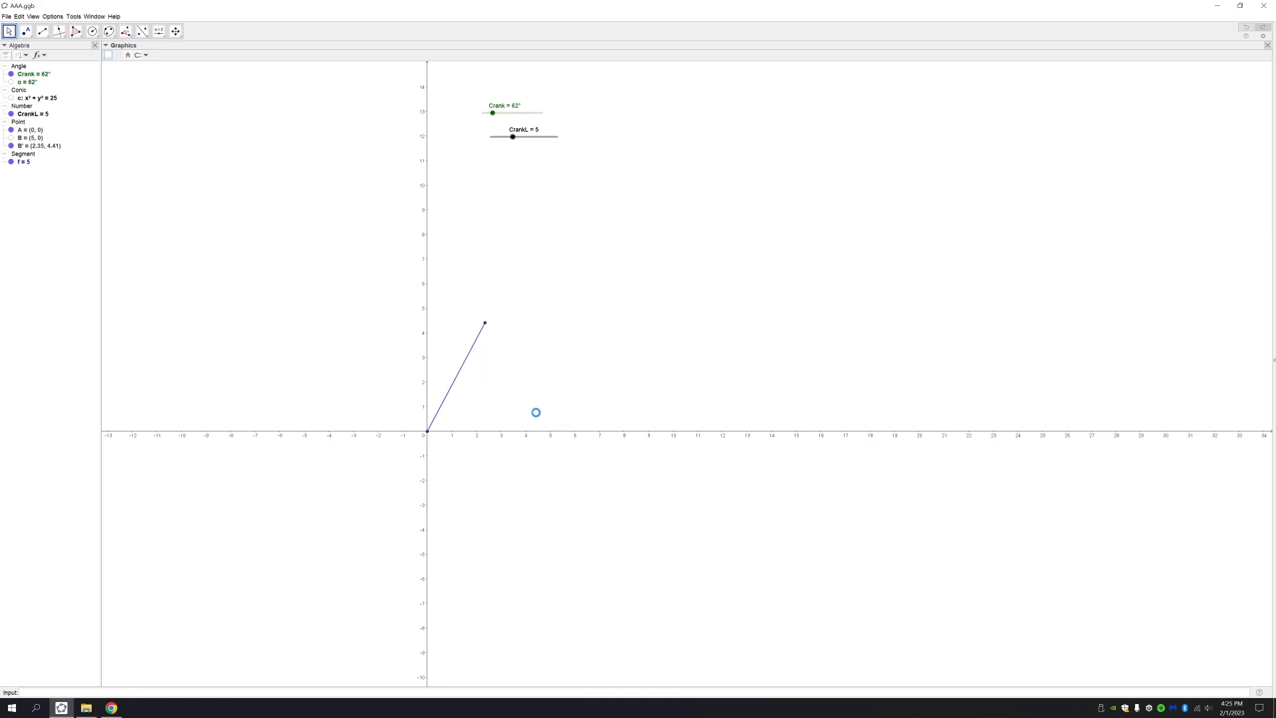
left_click(1177, 158)
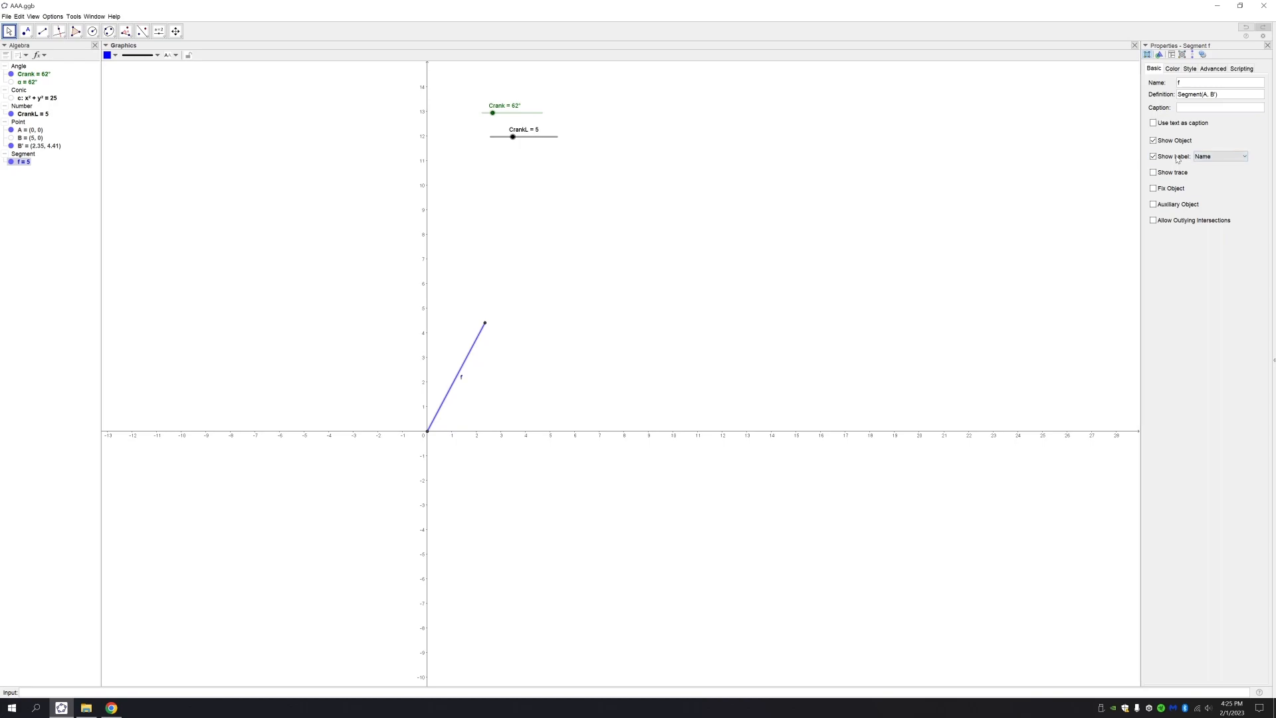
left_click(1209, 160)
left_click(1203, 183)
left_click(1048, 188)
left_click(1269, 45)
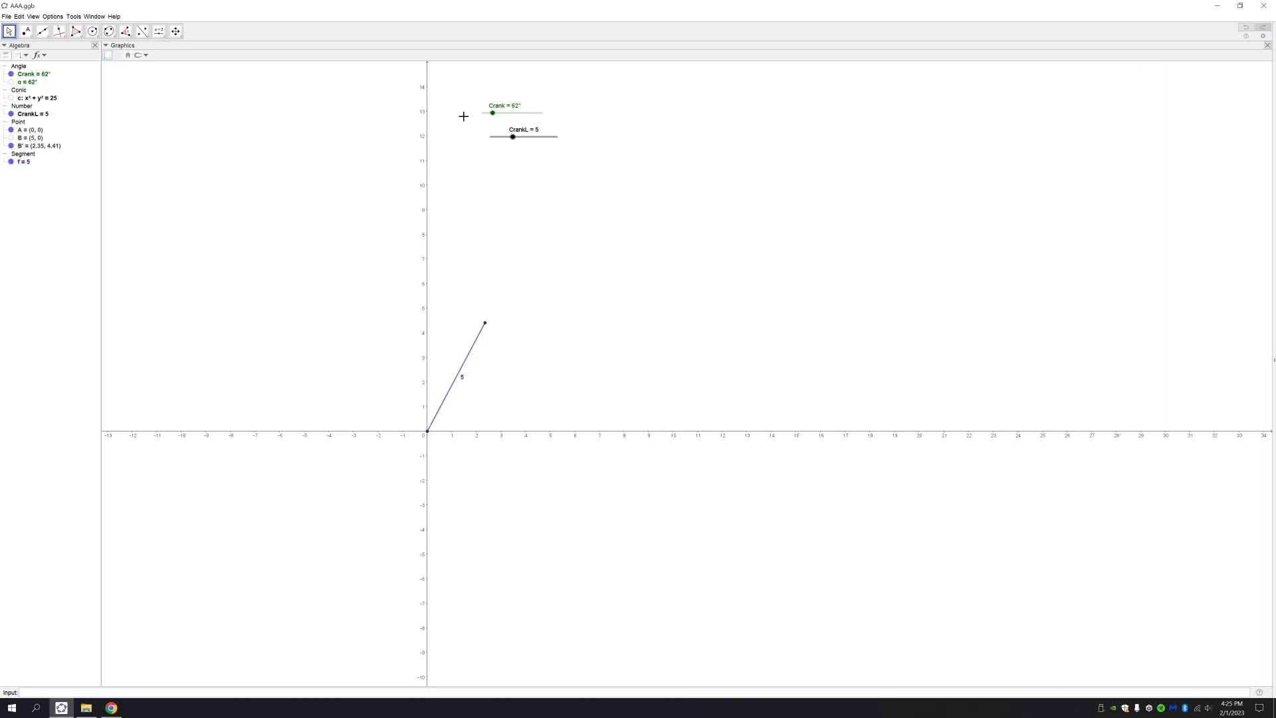
left_click(513, 137)
mouse_move(514, 139)
left_mouse_down()
mouse_move(530, 145)
mouse_move(512, 141)
left_mouse_up()
left_click(567, 222)
- Draw a circle of radius 12 centred on the rotated crank point
left_click(97, 38)
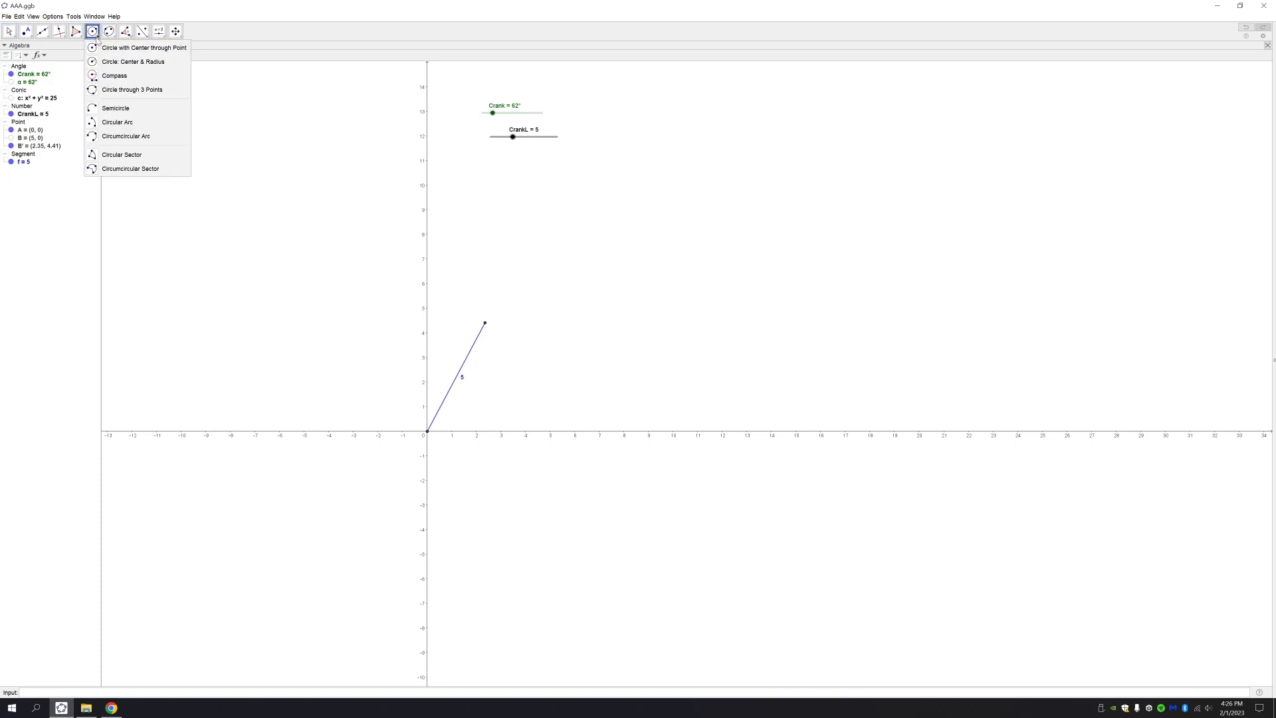
left_click(113, 64)
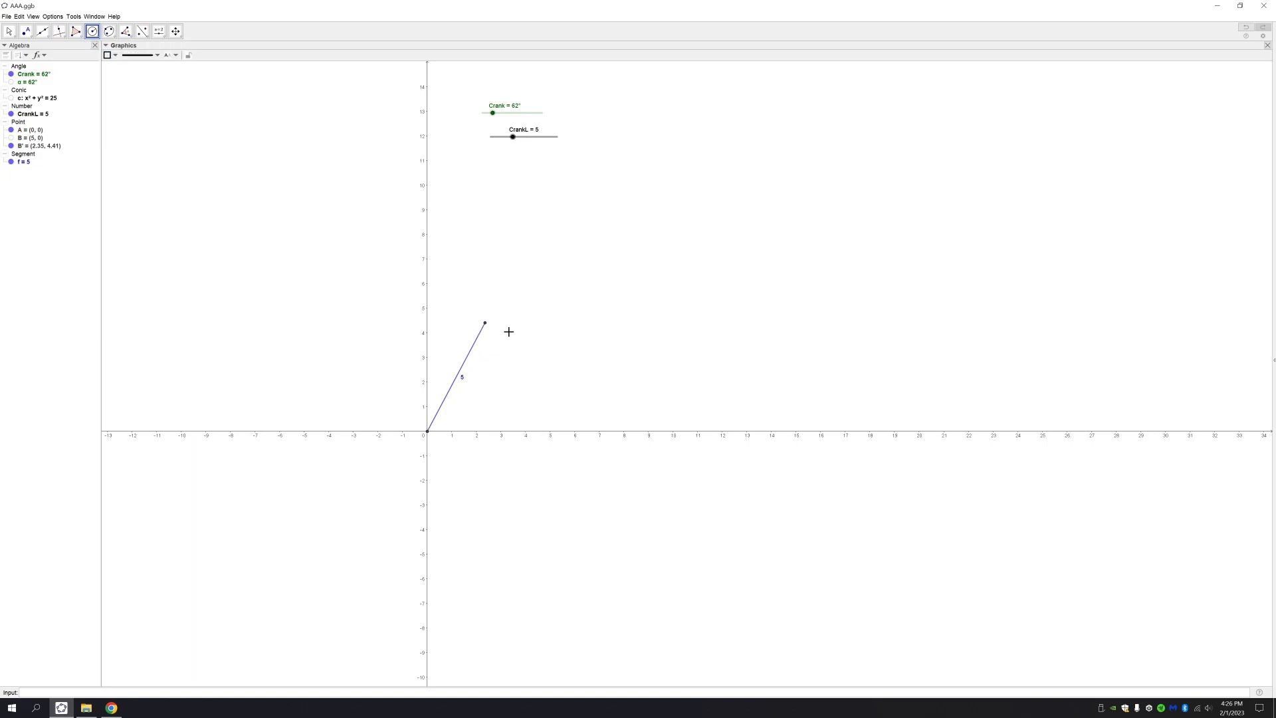
left_click(485, 325)
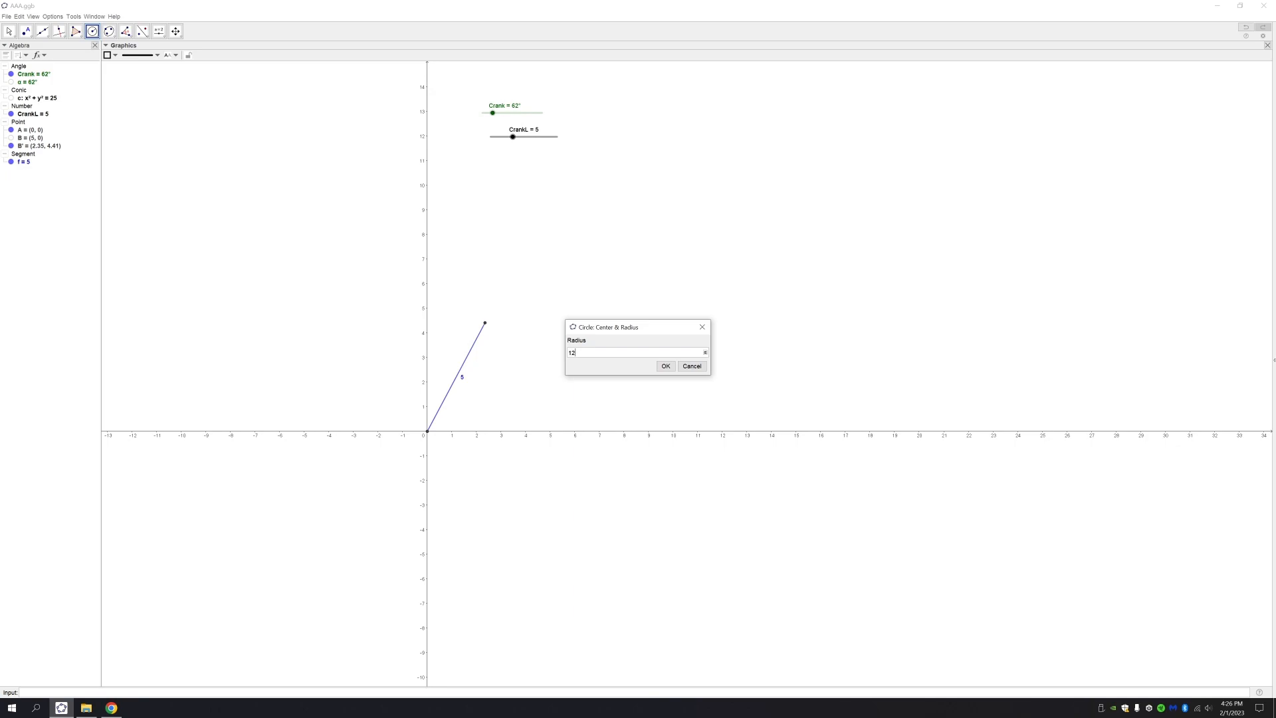
key("Return")
- Place a point exactly at the intersection of the radius 12 circle and the positive x-axis
left_click(26, 31)
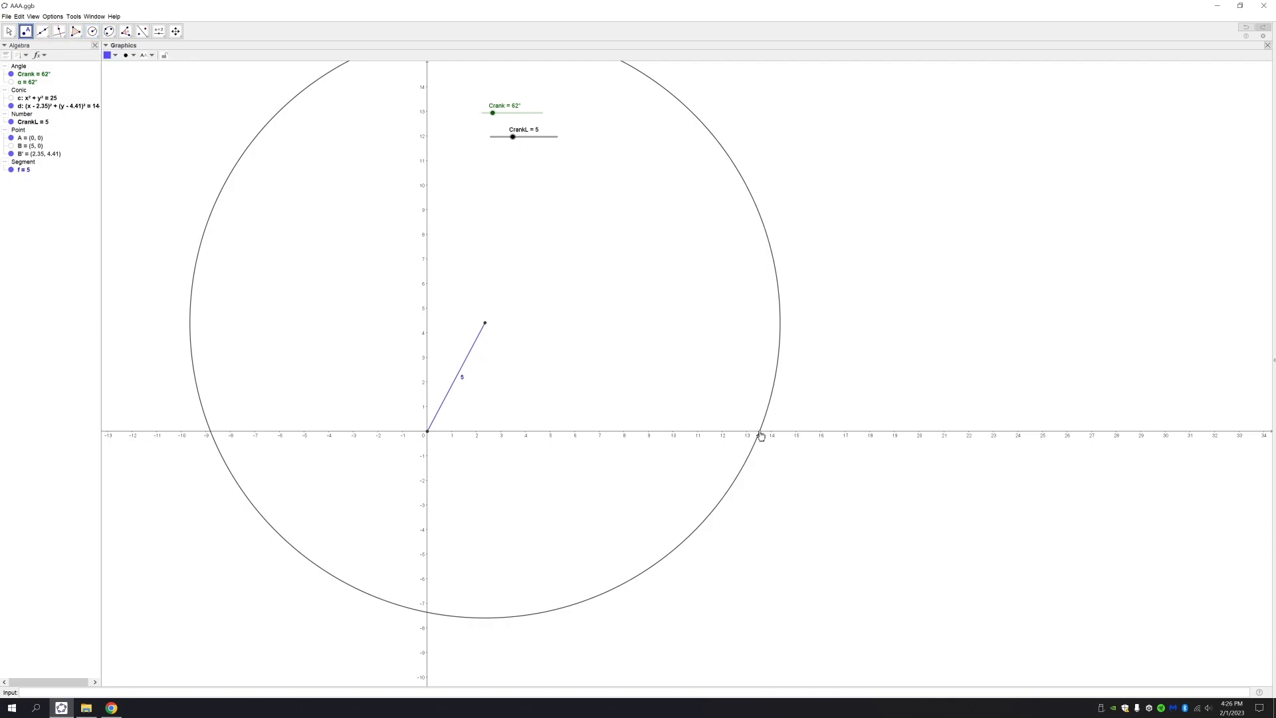
left_click(761, 435)
key("ctrl+z")
left_click(760, 433)
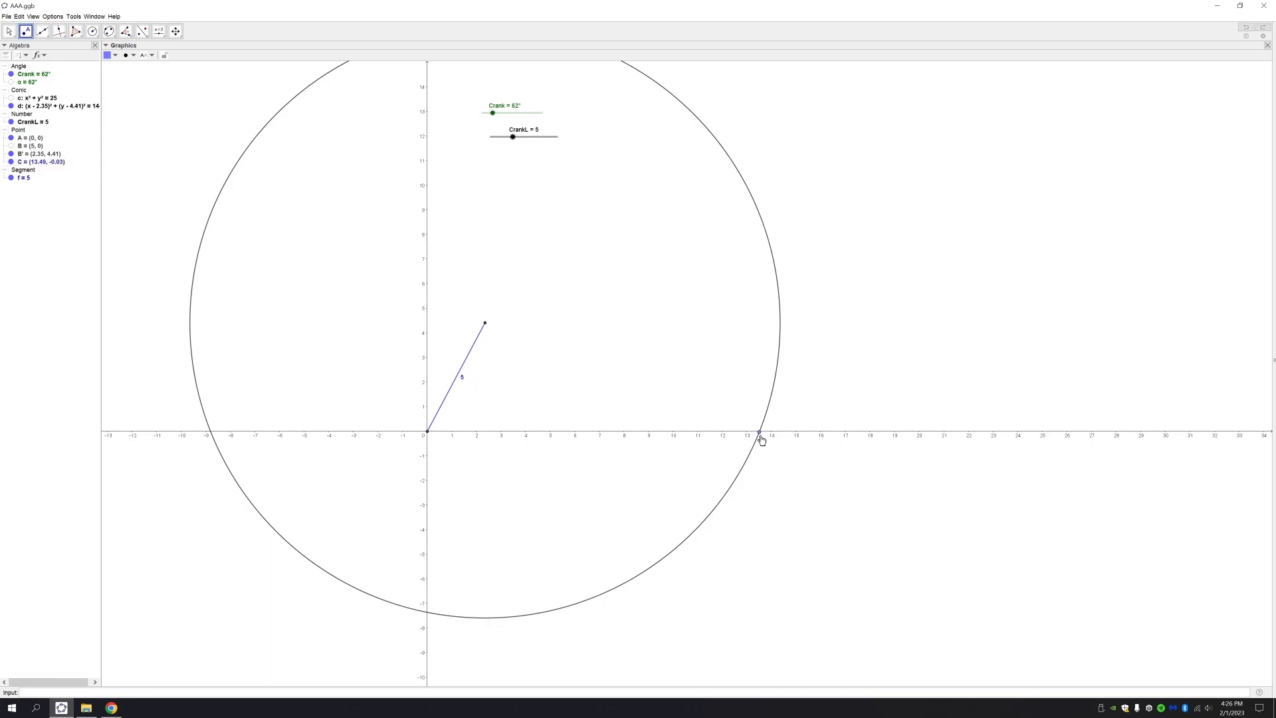
key("ctrl+z")
left_click(761, 430)
key("ctrl+z")
left_click(761, 434)
key("ctrl+z")
left_click(760, 432)
key("Escape")
scroll(770, 452, "up", 5)
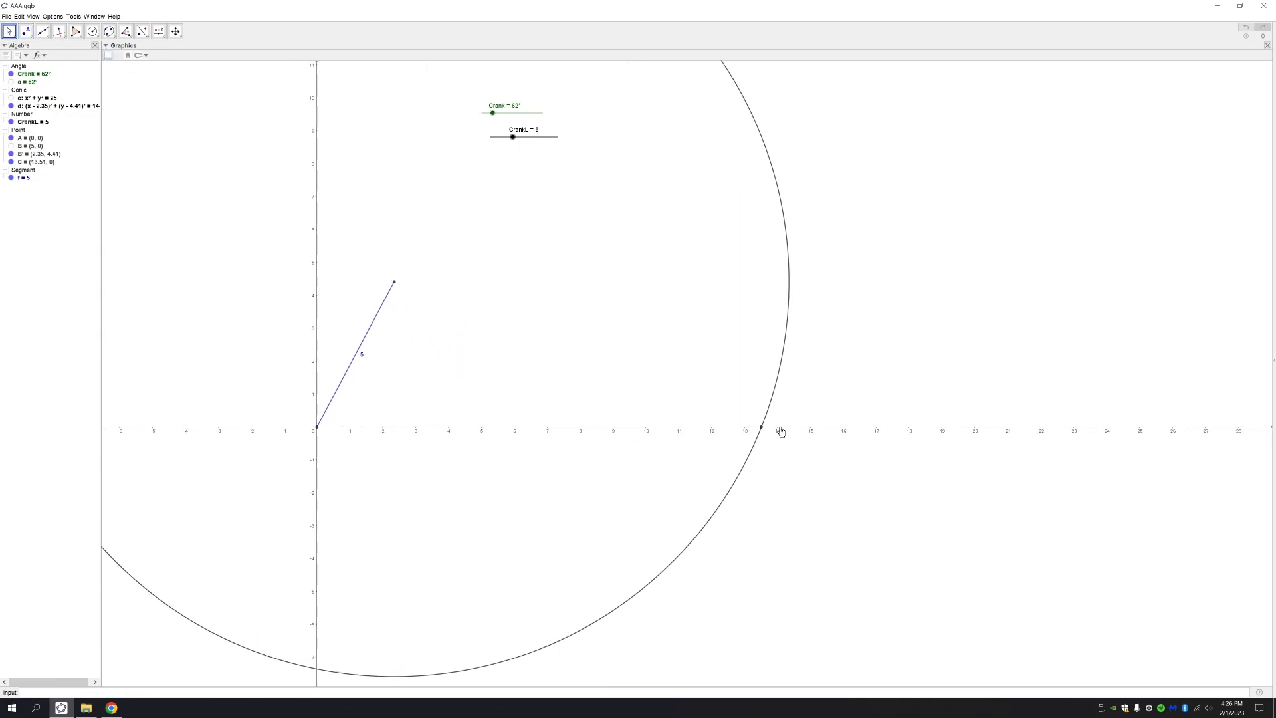
scroll(761, 412, "down", 4)
scroll(752, 398, "down", 3)
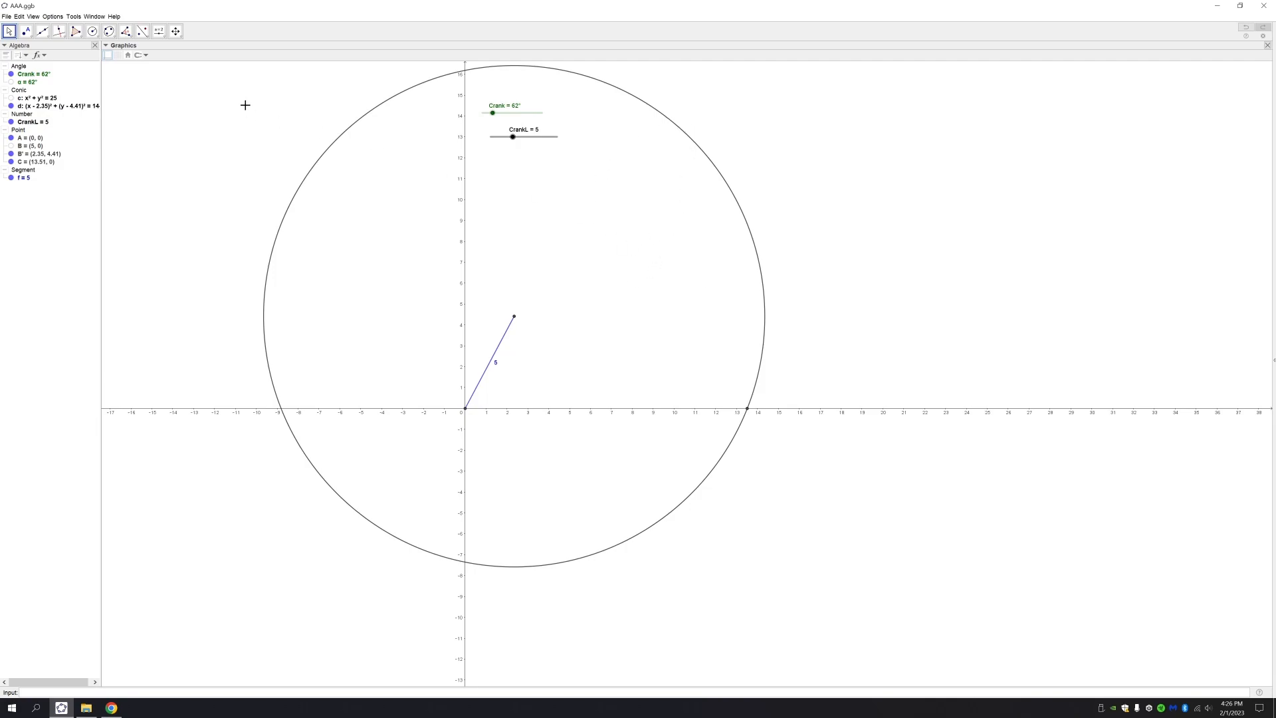
- Draw a segment from the rotated crank point to the x-axis intersection point and hide the radius 12 circle
left_click(43, 31)
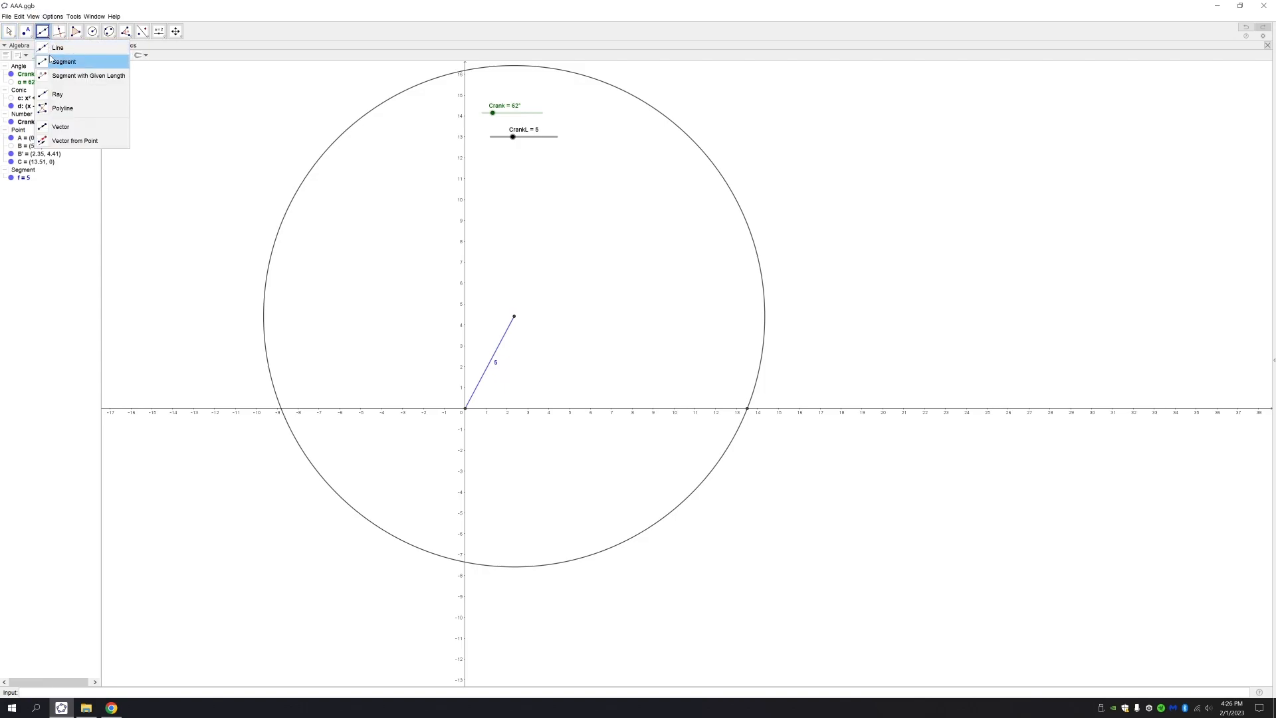
left_click(51, 58)
left_click(515, 317)
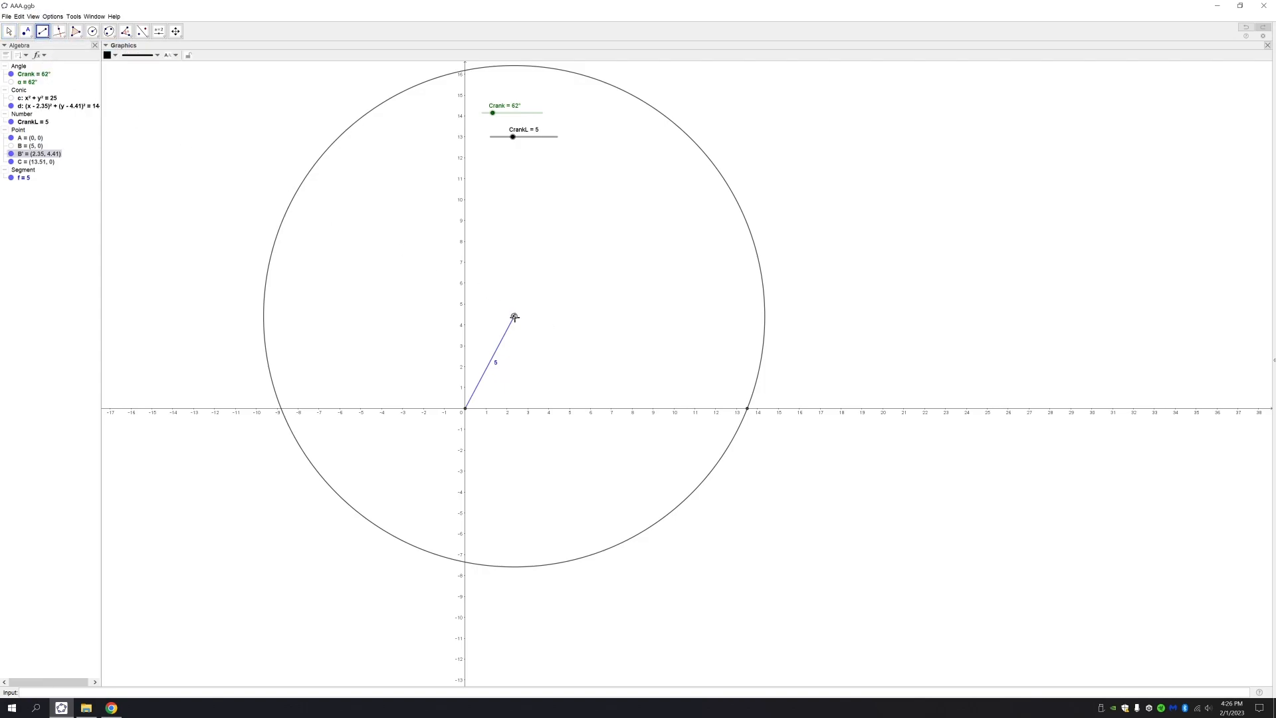
left_click(747, 410)
key("Escape")
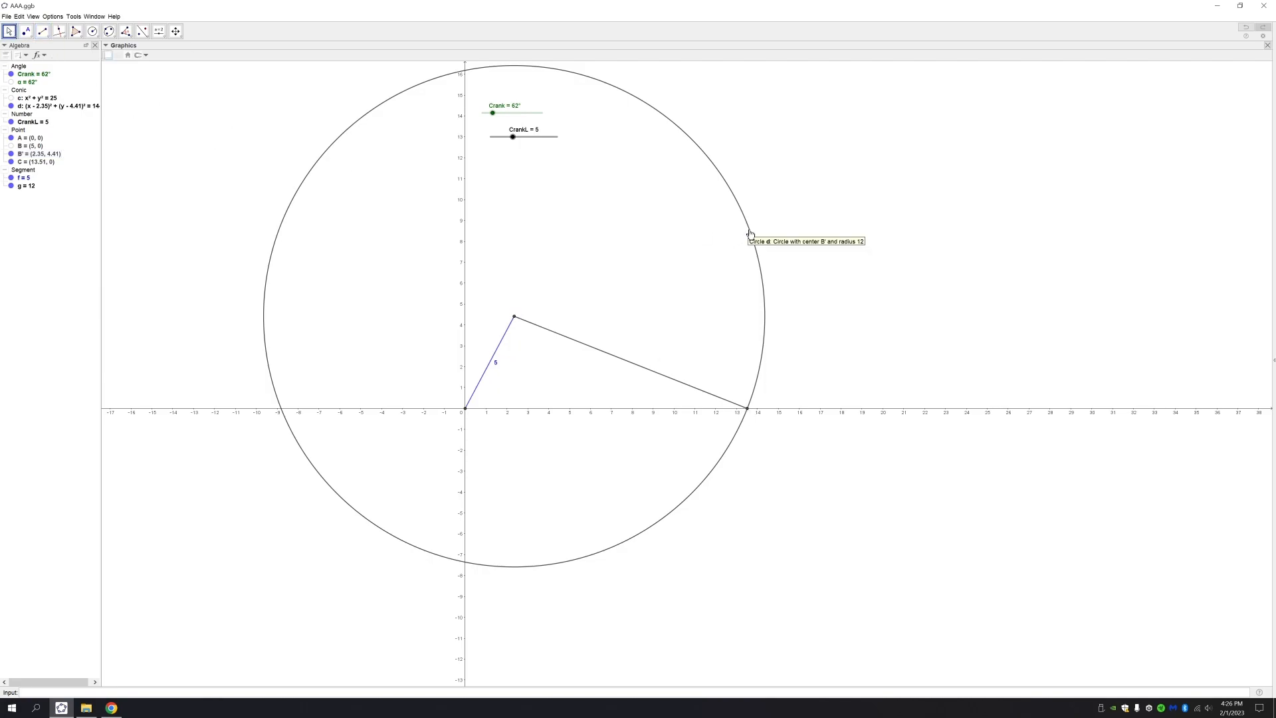
left_click(745, 234)
key("ctrl+g")
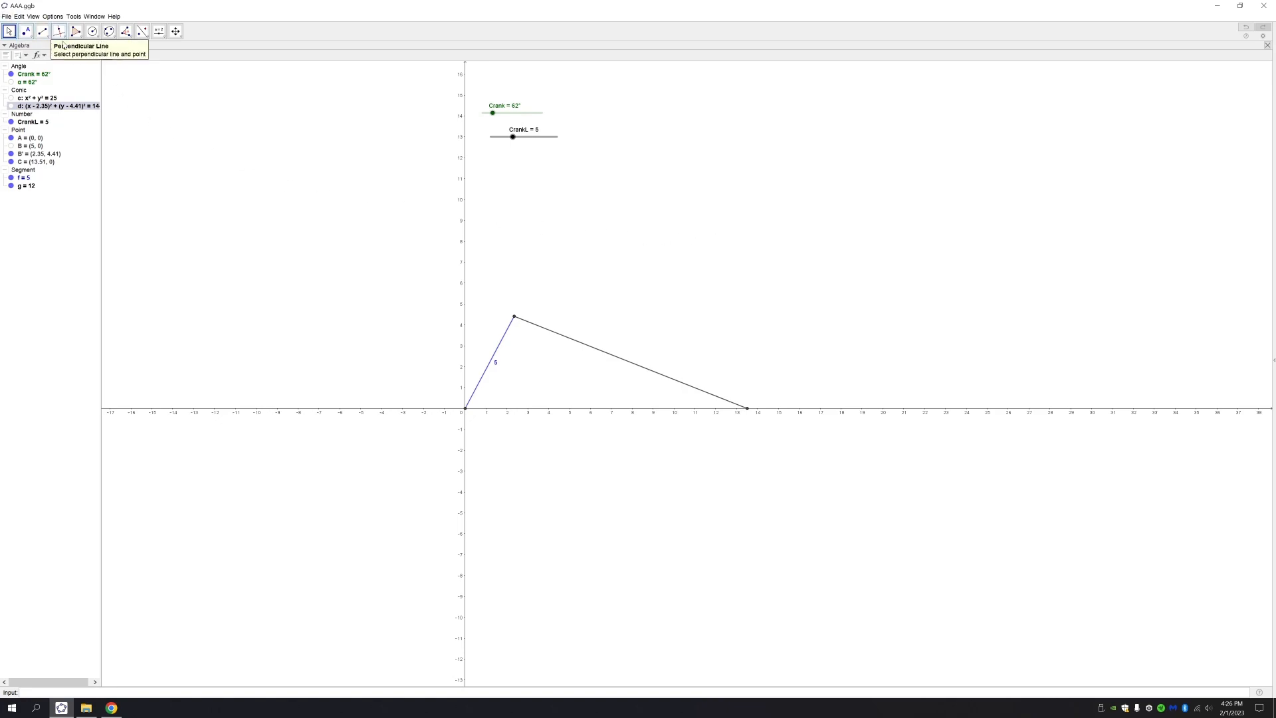
- Label the connecting rod segment with its value
right_click(588, 347)
left_click(587, 348)
left_click(587, 348)
right_click(588, 346)
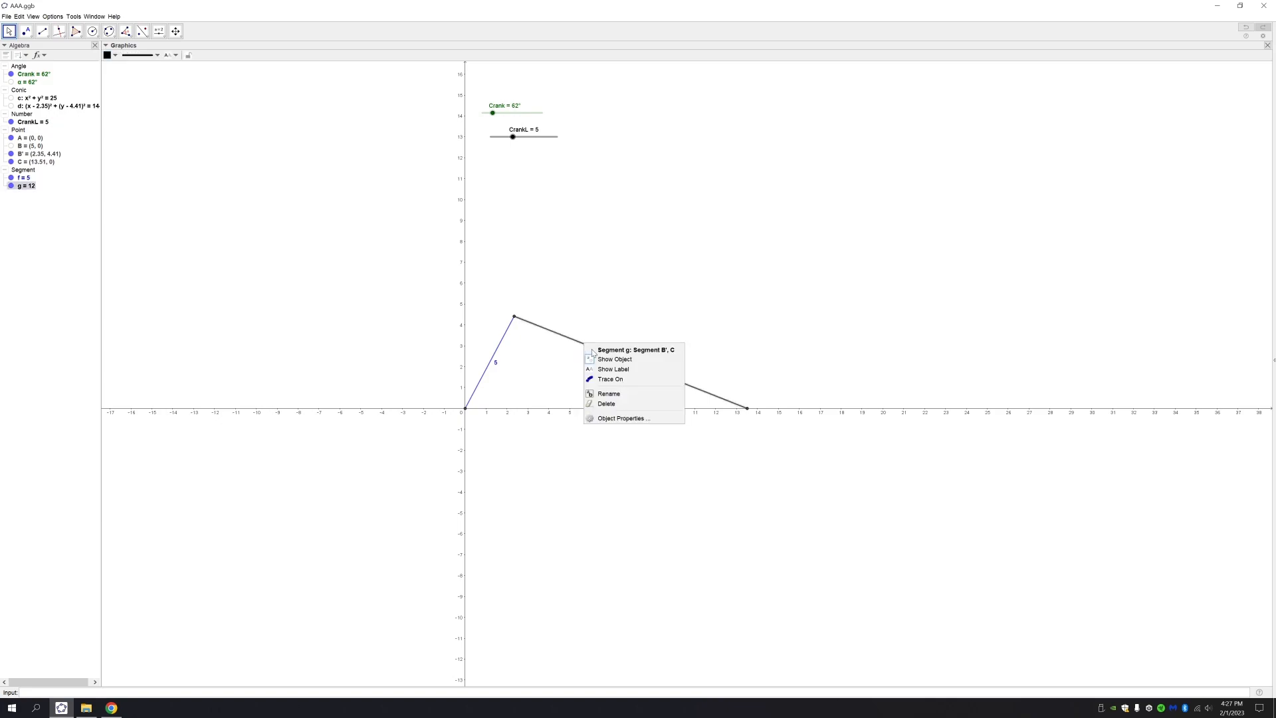
left_click(635, 418)
left_click(1175, 157)
left_click(1223, 156)
left_click(1220, 184)
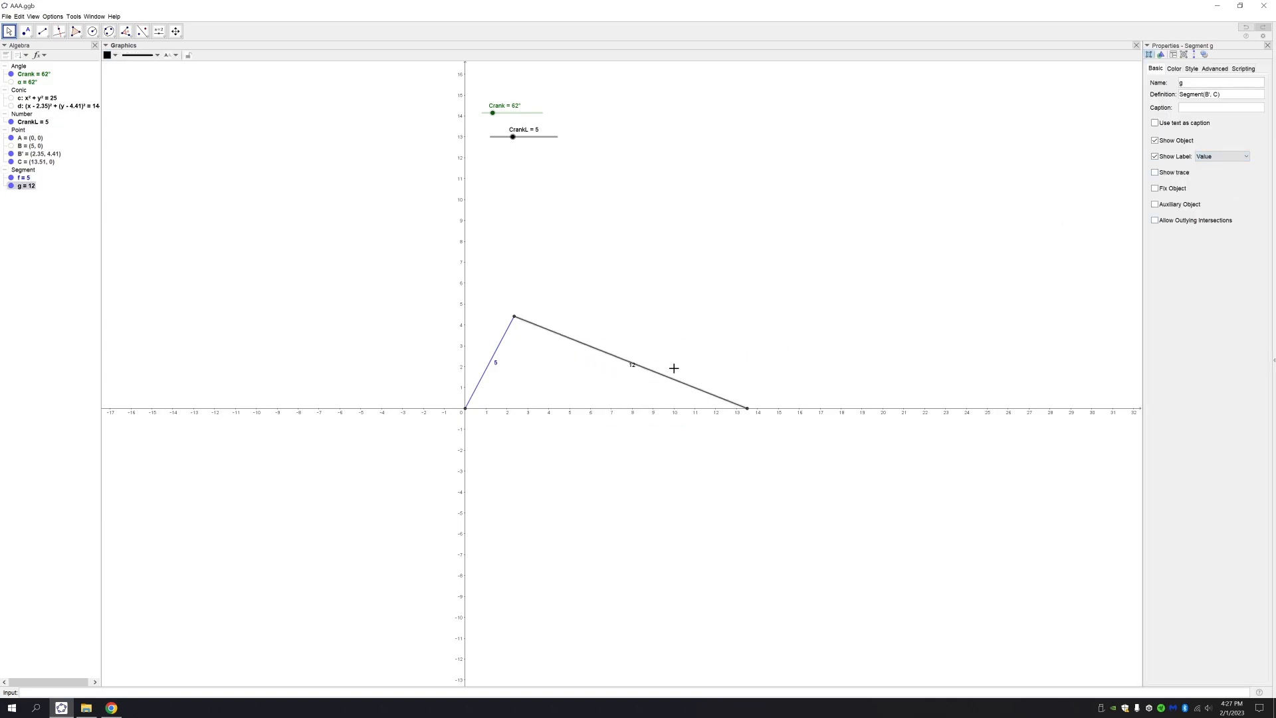
left_click(1267, 45)
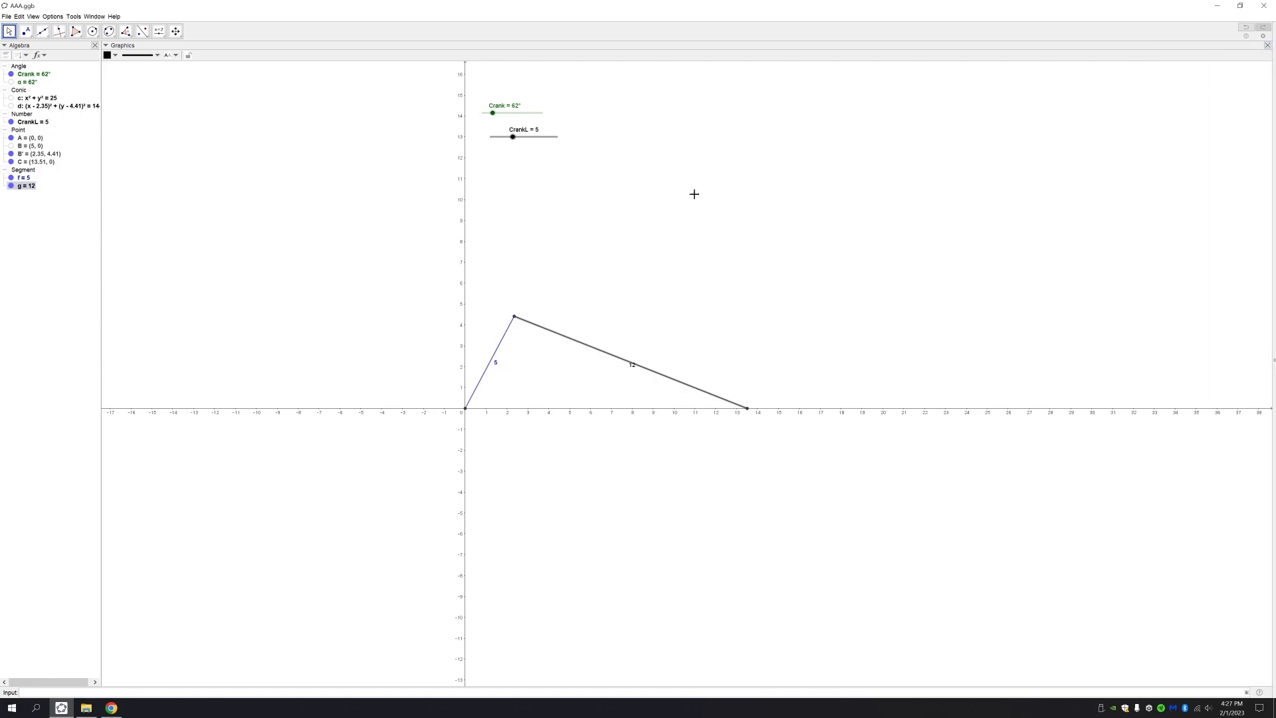
- Move the Crank slider below and to the right of the CrankL slider
right_click(521, 116)
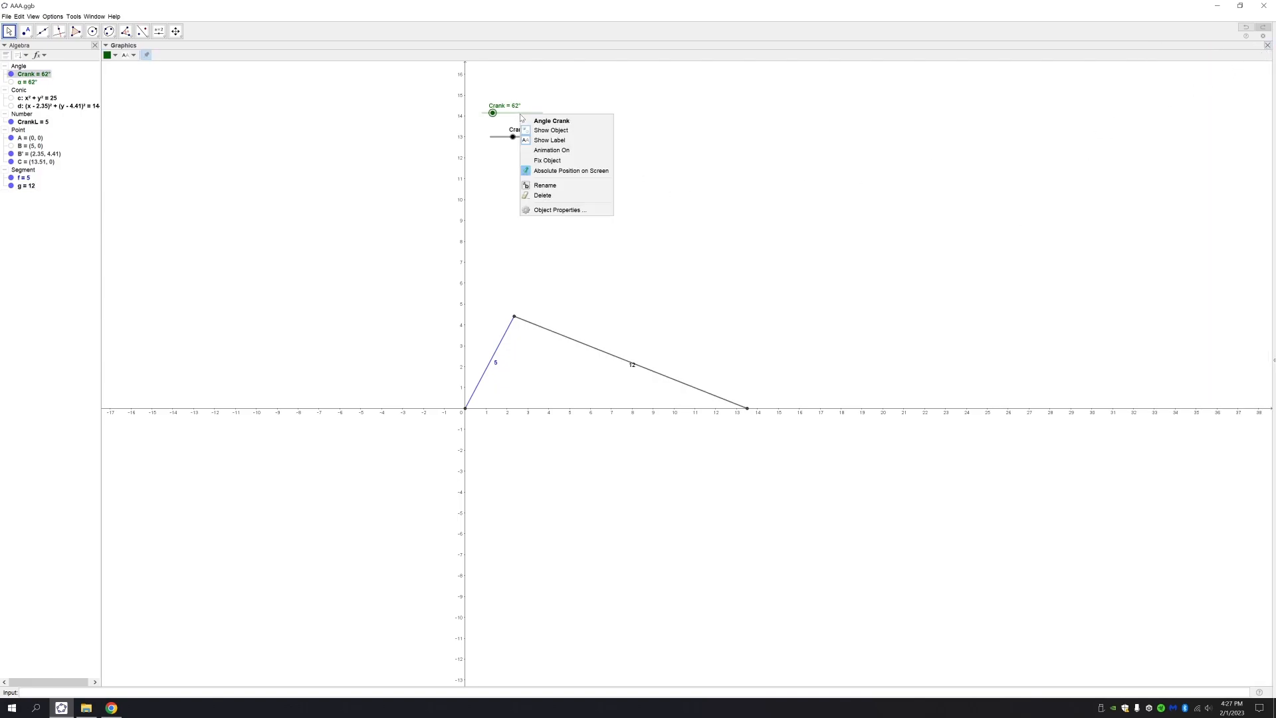
left_click(559, 111)
left_click_drag(535, 117, 627, 197)
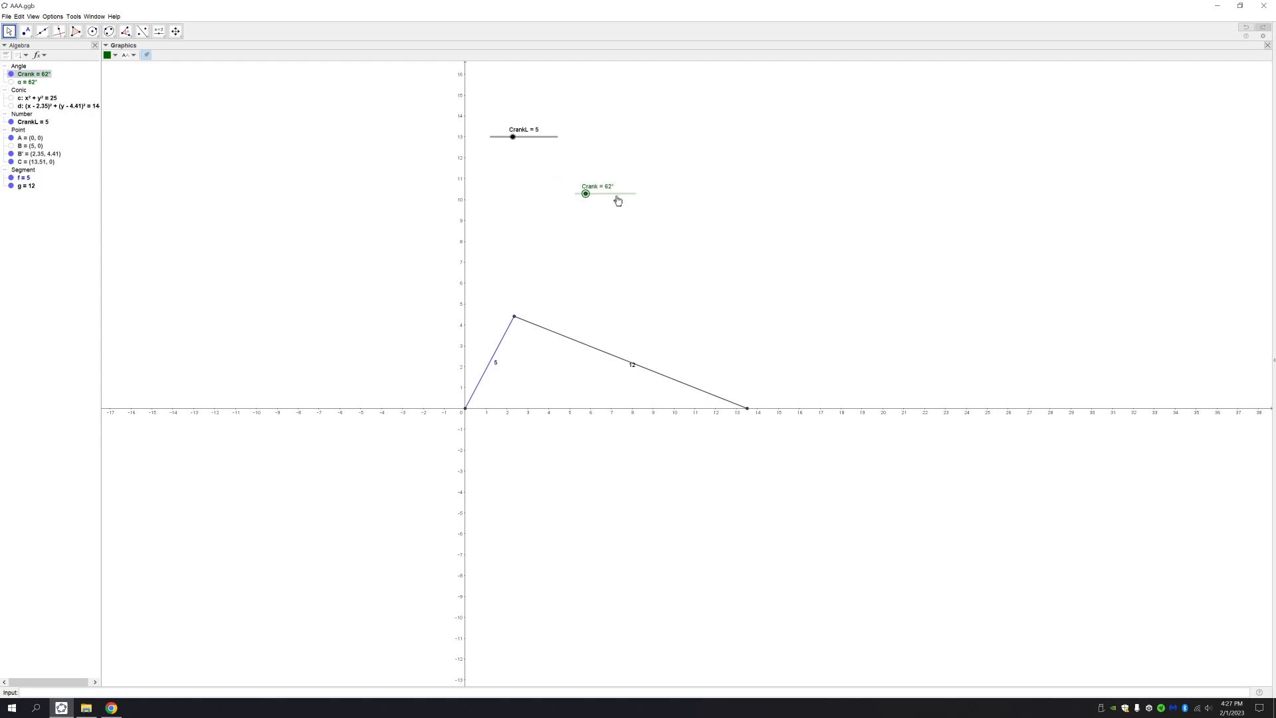
right_click(618, 199)
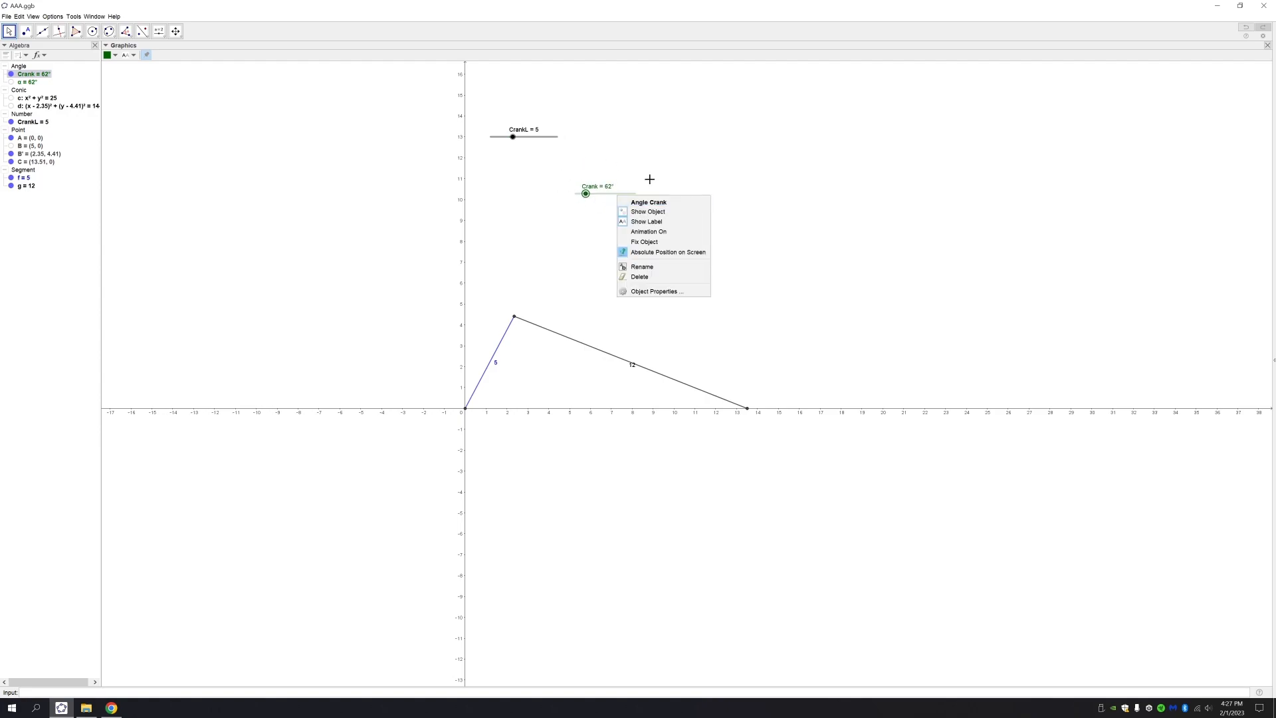
left_click(625, 155)
- Turn on the animation of the CrankL slider and set the crank length to 3
left_click(546, 145)
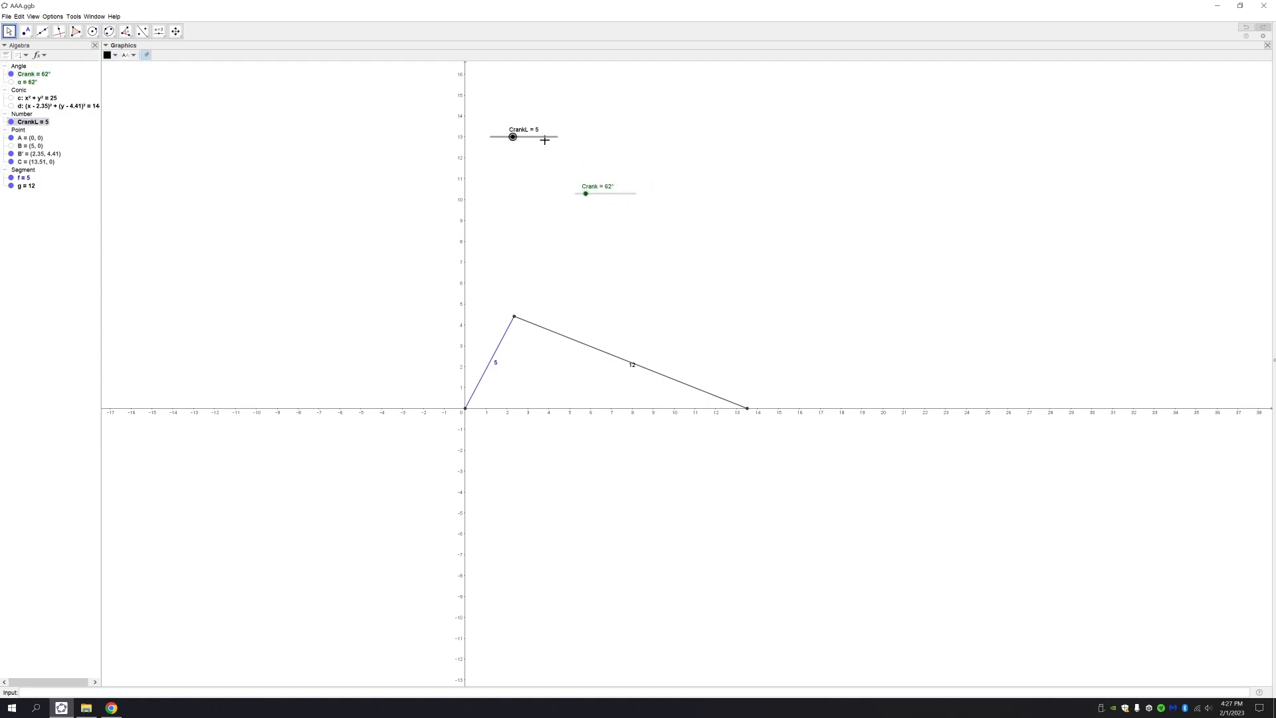
right_click(545, 136)
left_click(592, 173)
left_click_drag(521, 139, 505, 140)
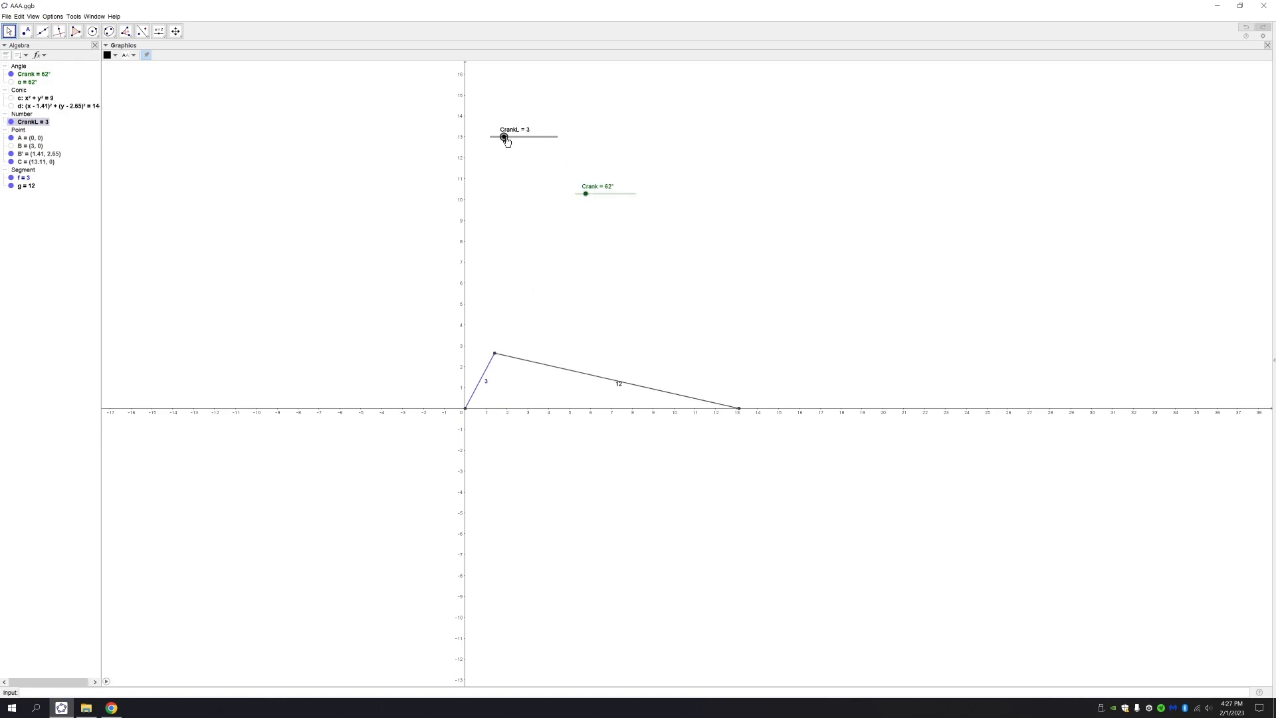
- Animate the Crank slider, set CrankL back to 3 and start the Crank animation again
right_click(598, 197)
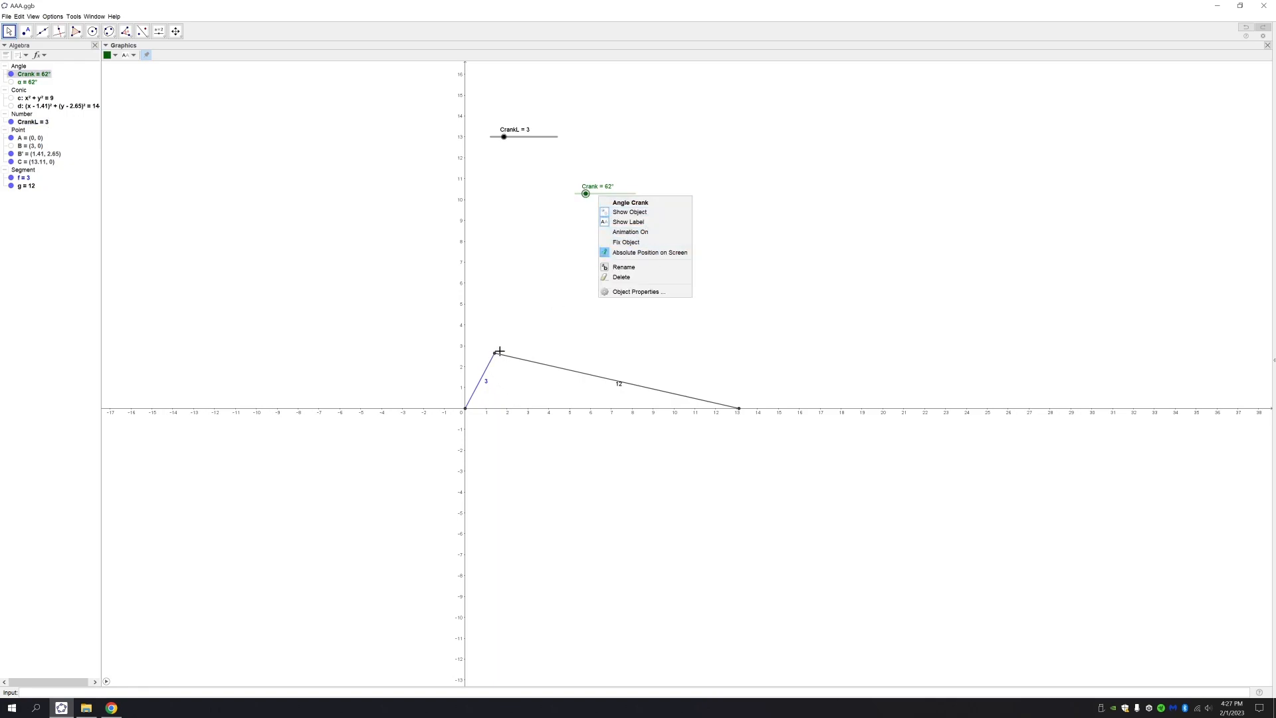
left_click(648, 232)
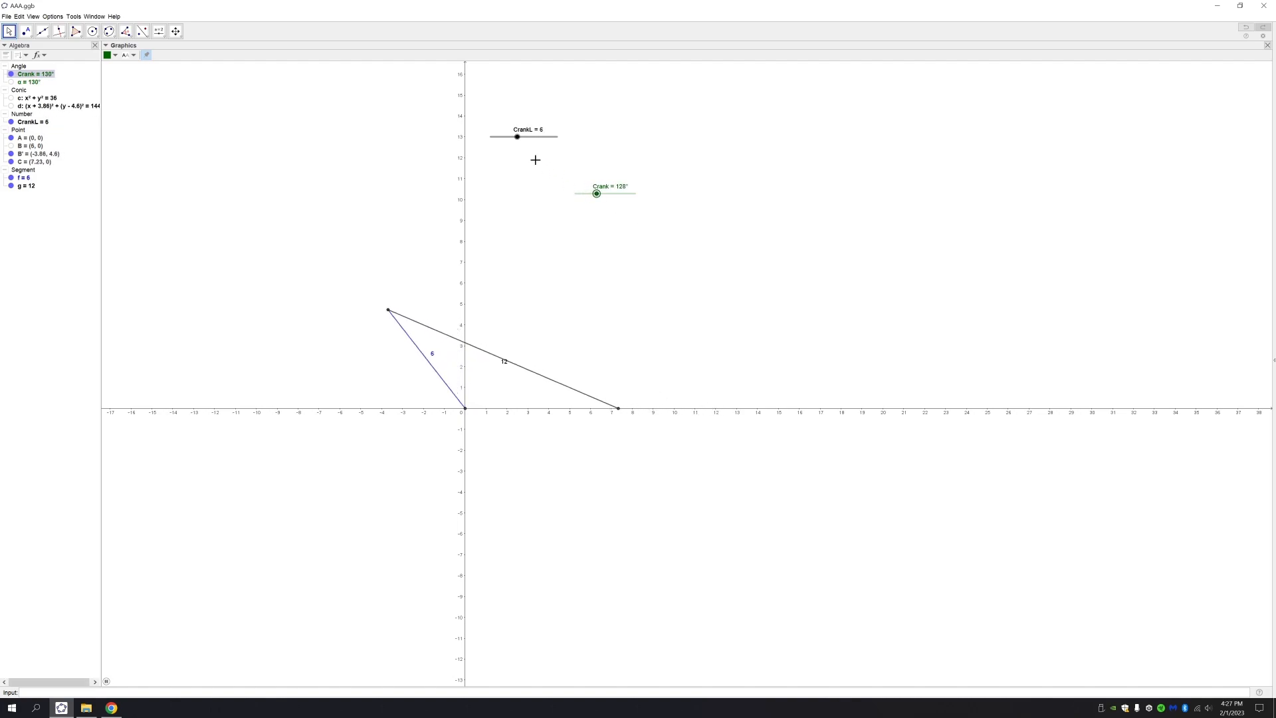
left_click_drag(528, 142, 510, 141)
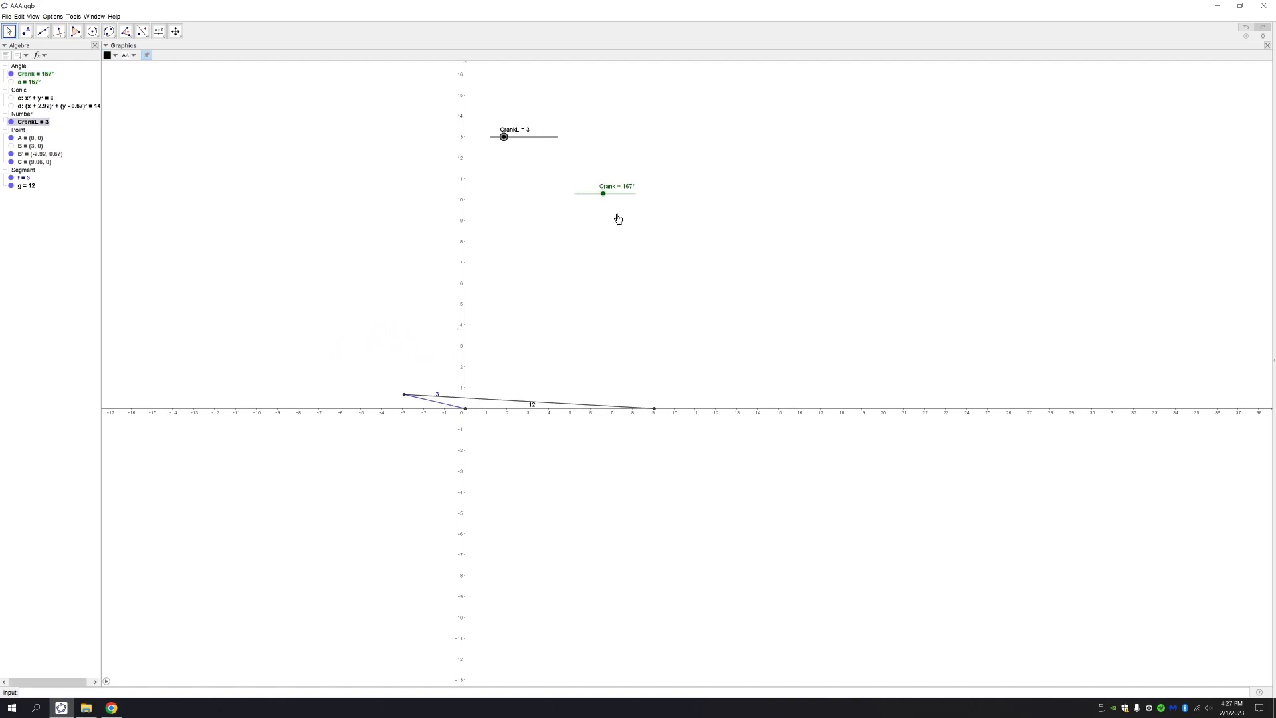
right_click(625, 198)
left_click(646, 232)
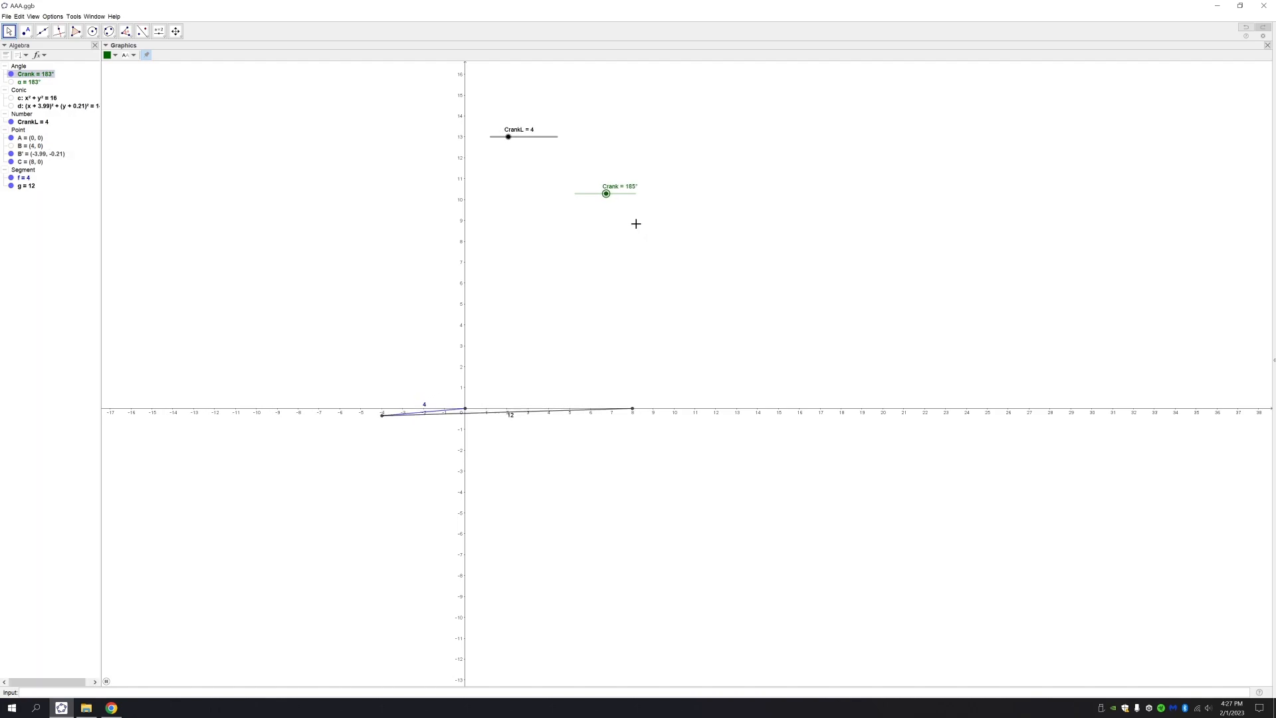
- Turn off the CrankL slider's animation, vary the crank length up to 9 and bring it down to 2
right_click(550, 137)
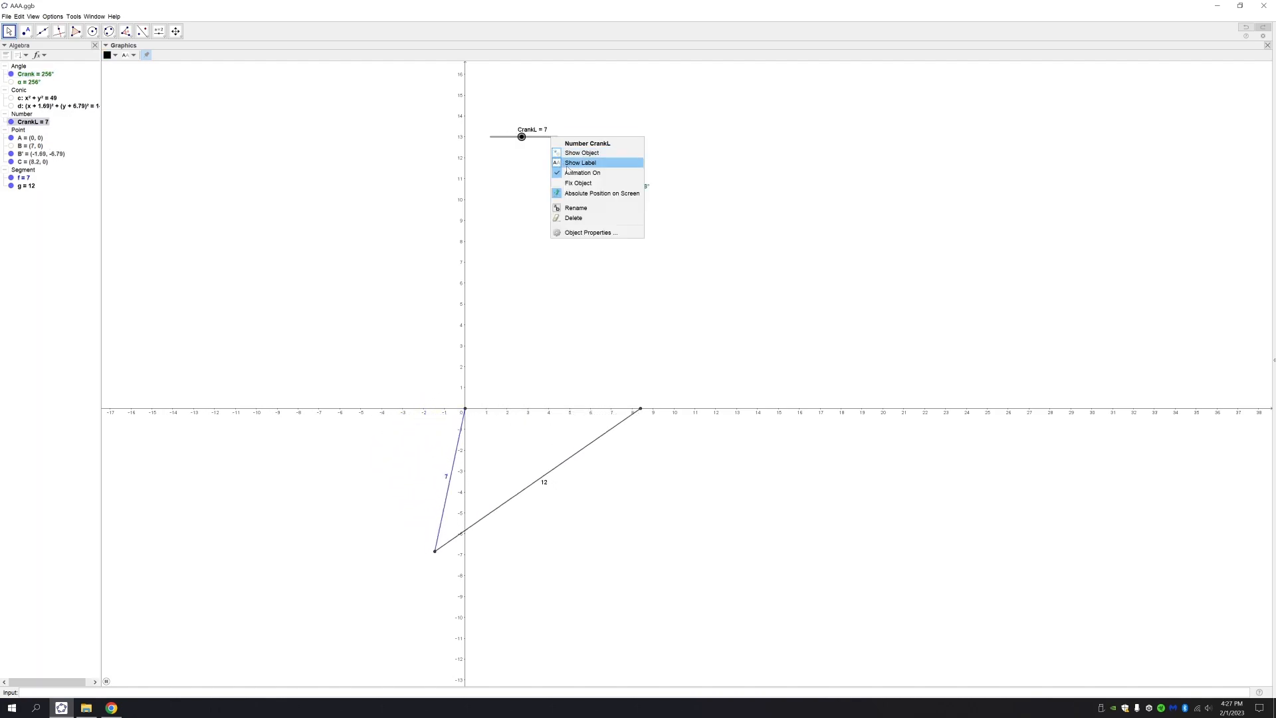
left_click(572, 175)
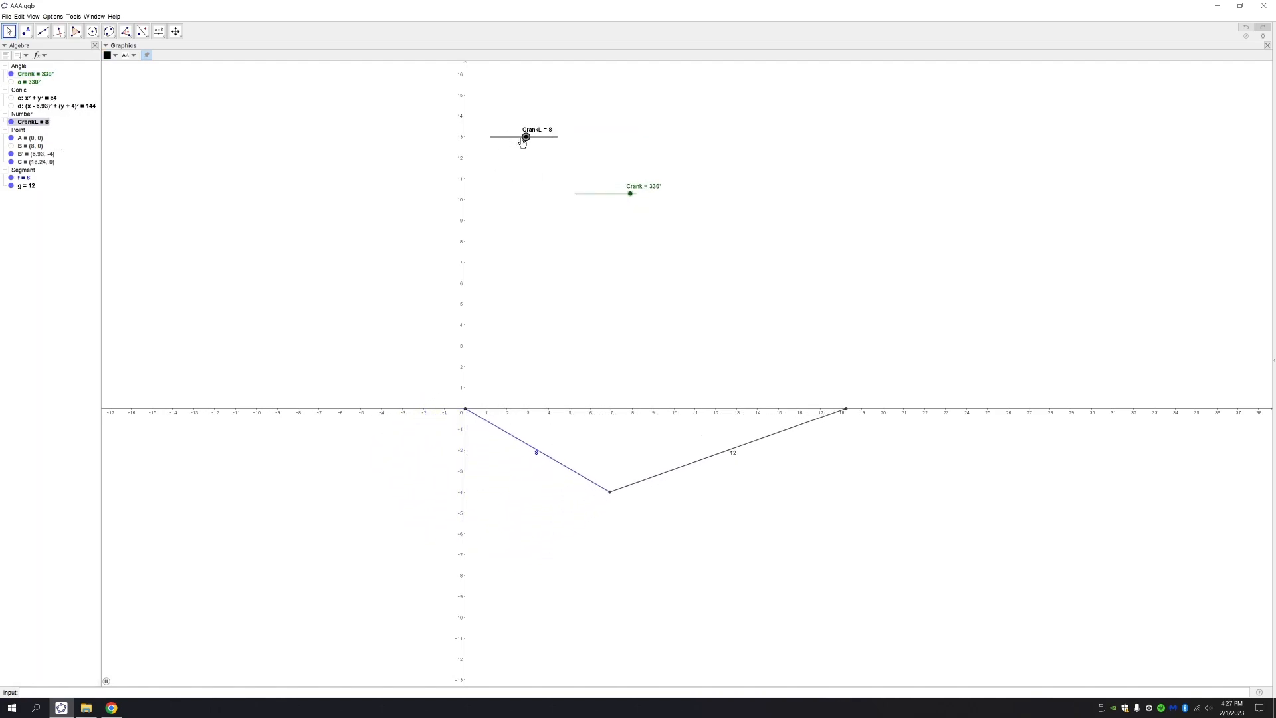
left_click_drag(525, 135, 515, 160)
key("Left")
key("Left")
key("Left")
key("Left")
key("Right")
key("Right")
key("Right")
key("Right")
key("Right")
key("Right")
key("Right")
key("Right")
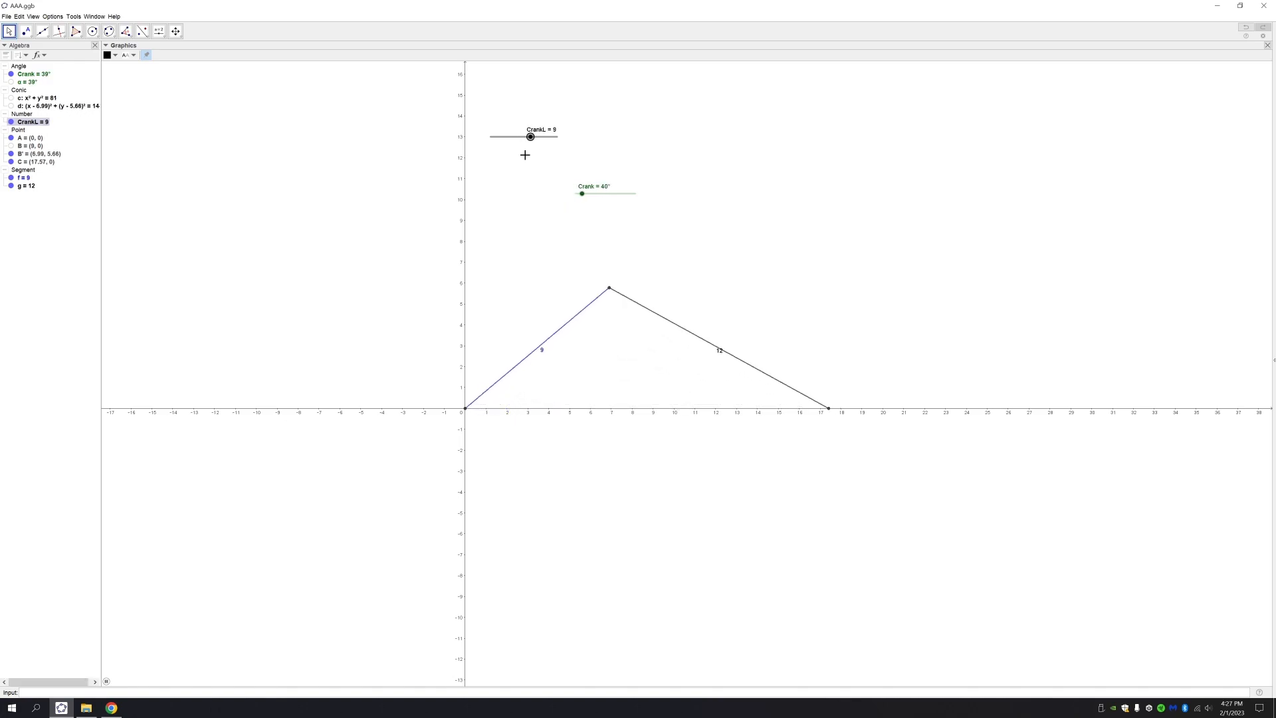
key("Left")
key("Left")
key("Left")
key("Left")
key("Left")
key("Left")
key("Left")
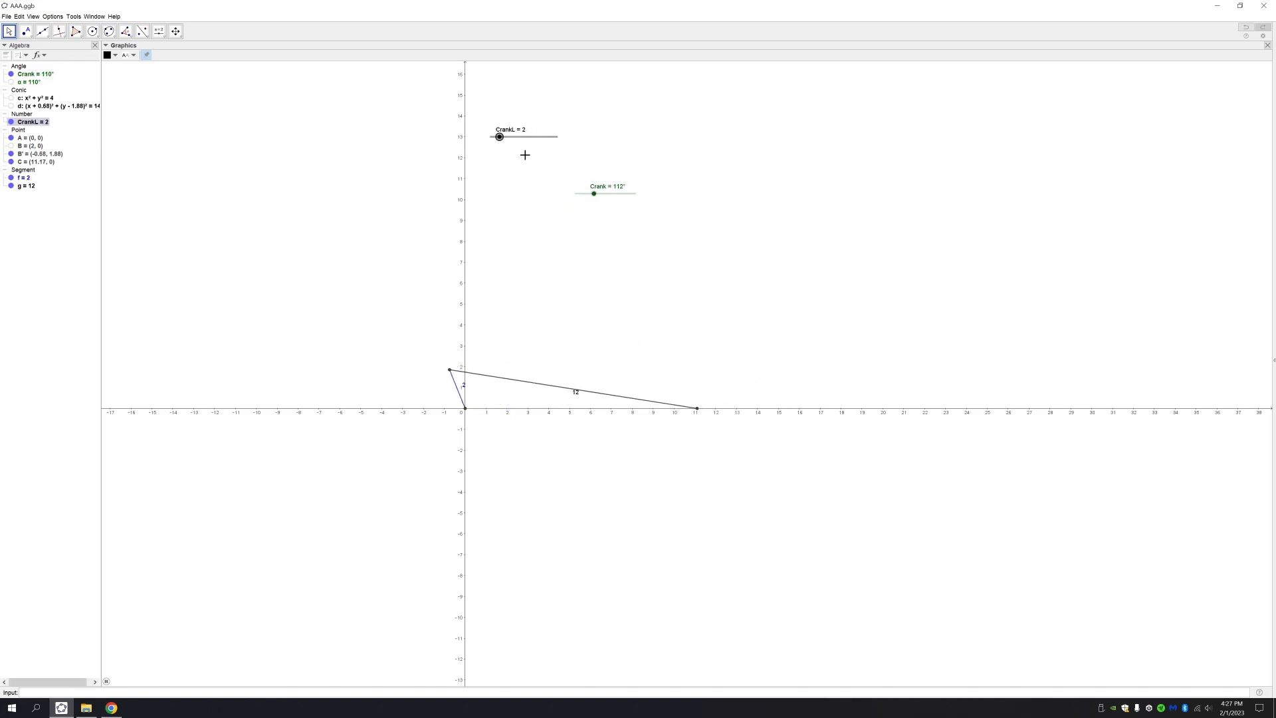
left_click(673, 410)
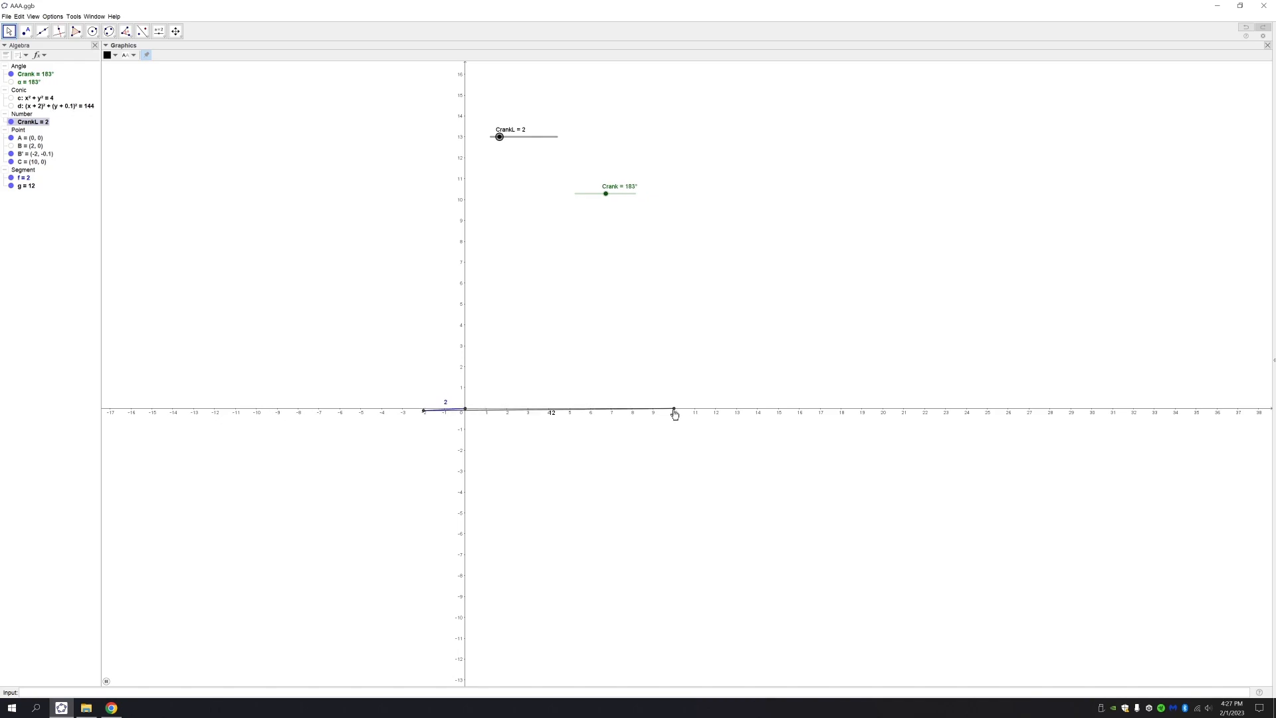
left_click(484, 450)
left_click(682, 480)
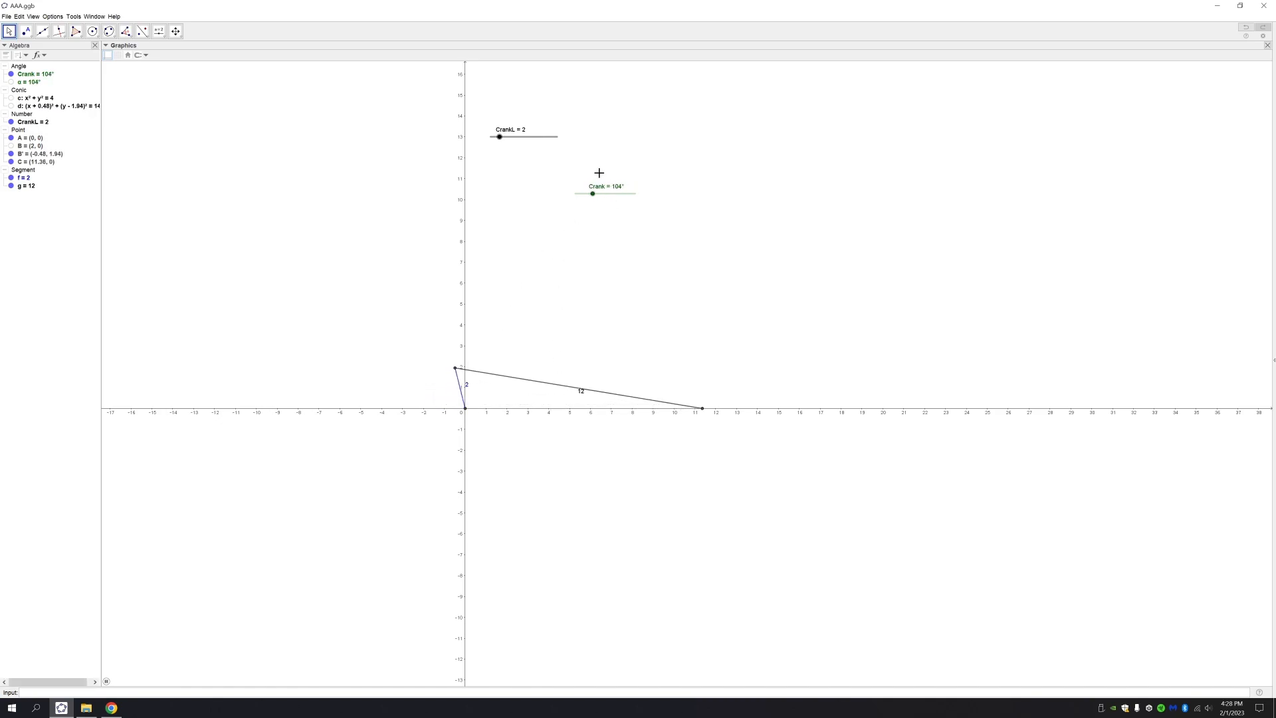
- Set the Crank slider's animation to repeat as Increasing with a speed of 3
left_click_drag(589, 197, 615, 196)
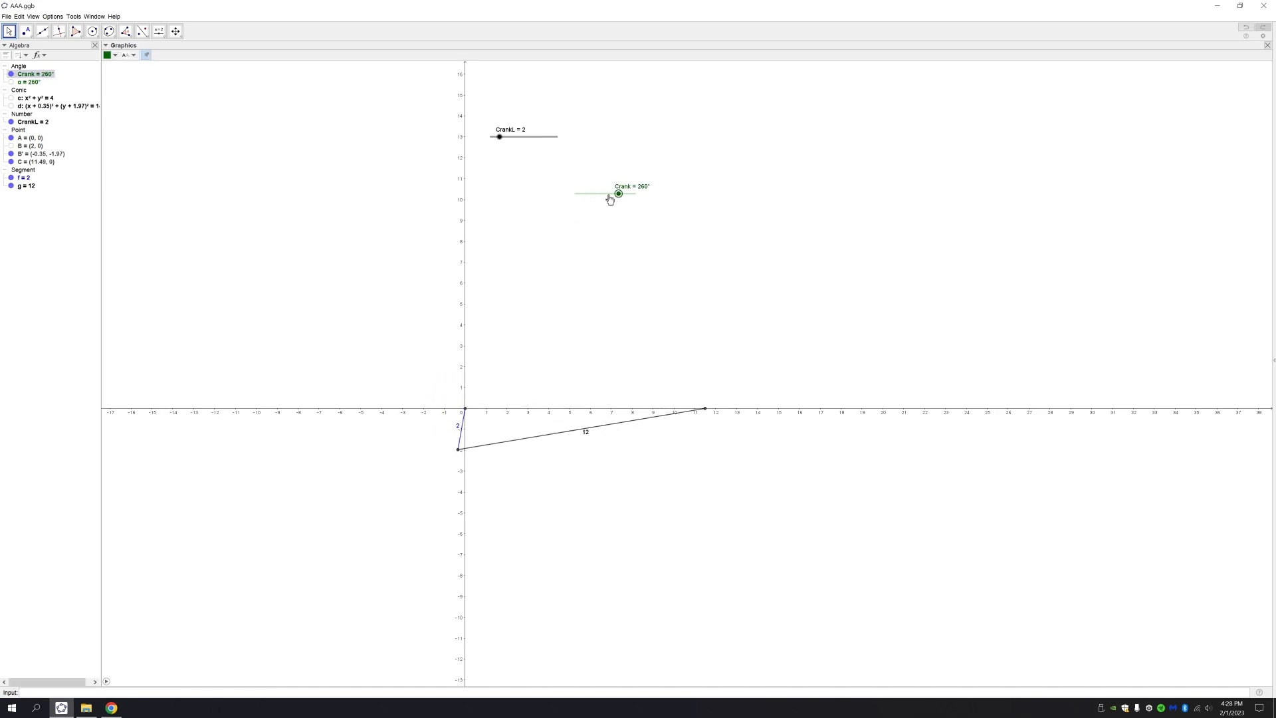
right_click(607, 198)
left_click(643, 290)
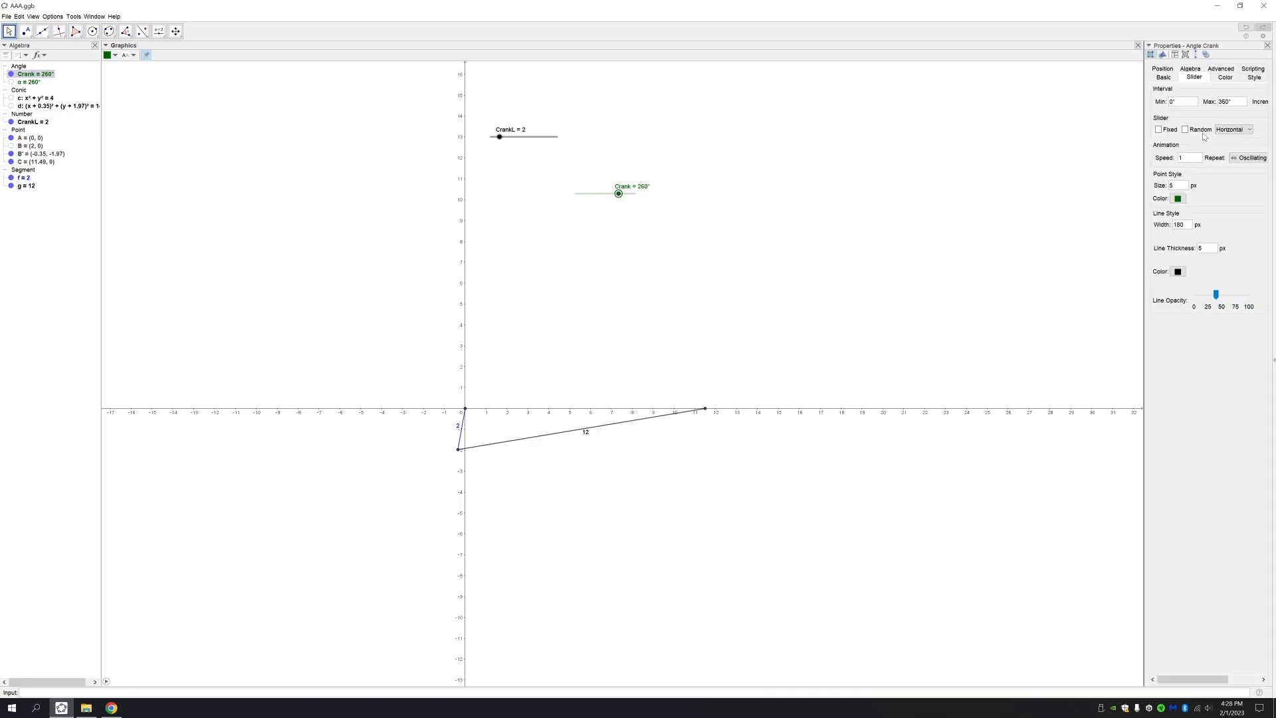
left_click(1245, 157)
left_click(1226, 168)
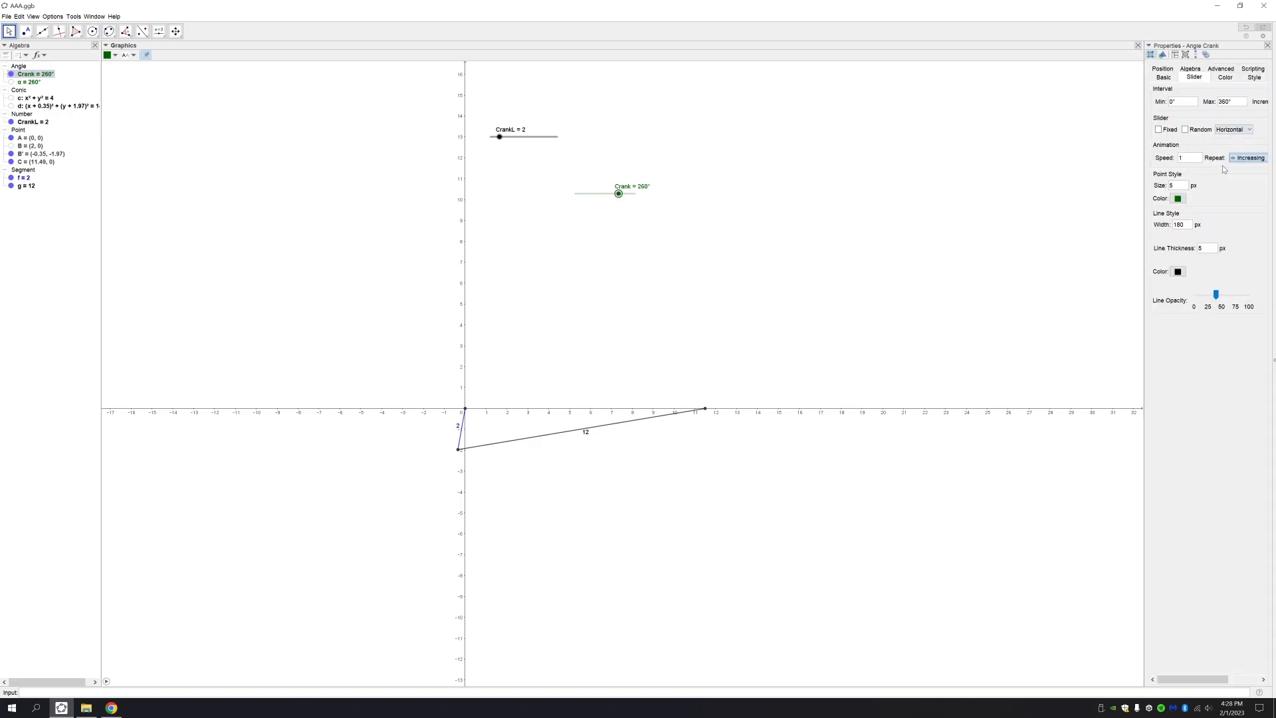
double_click(1181, 158)
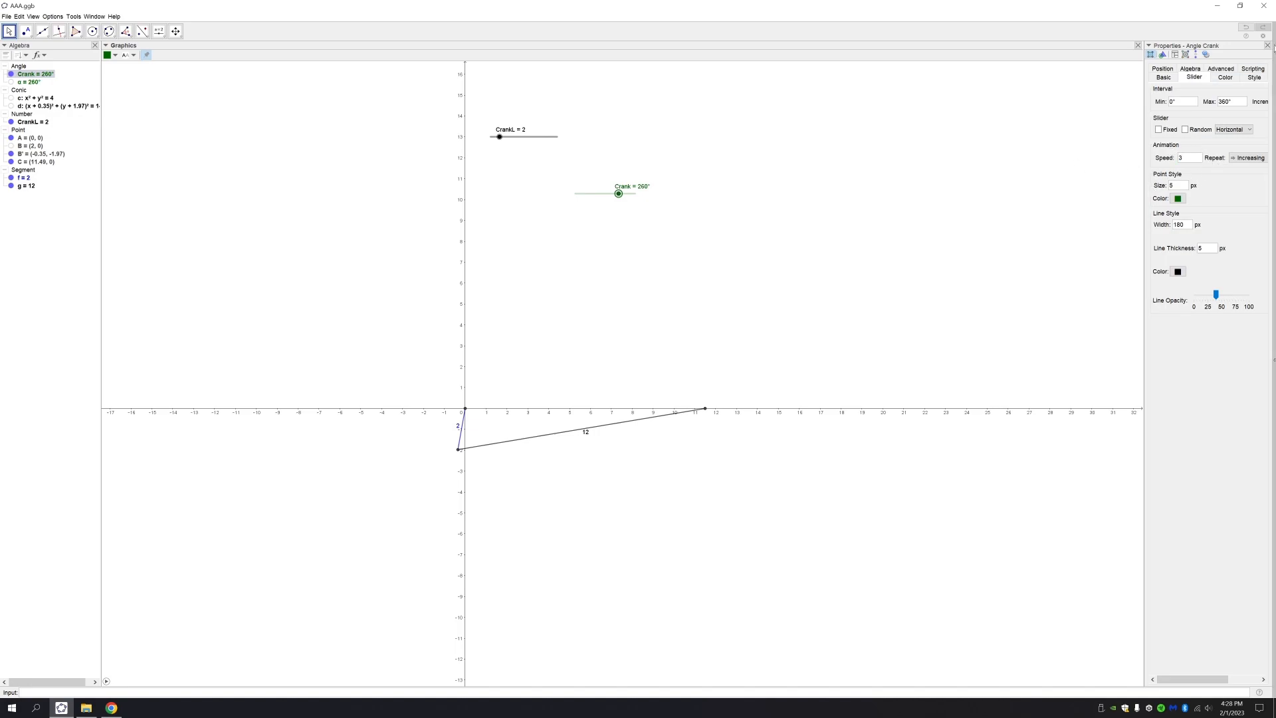
left_click(1267, 46)
- Run the Crank slider's animation, stop it and leave the crank angle at 62°
right_click(595, 193)
left_click(616, 225)
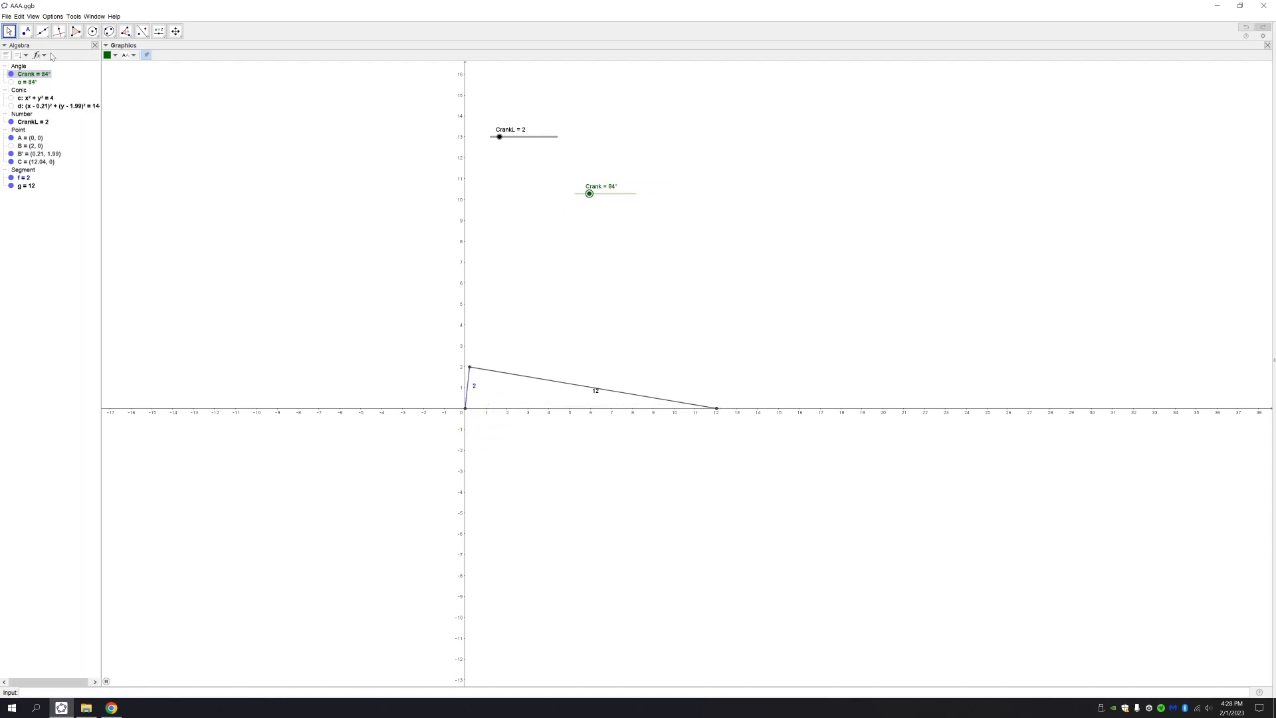
left_click_drag(624, 201, 578, 208)
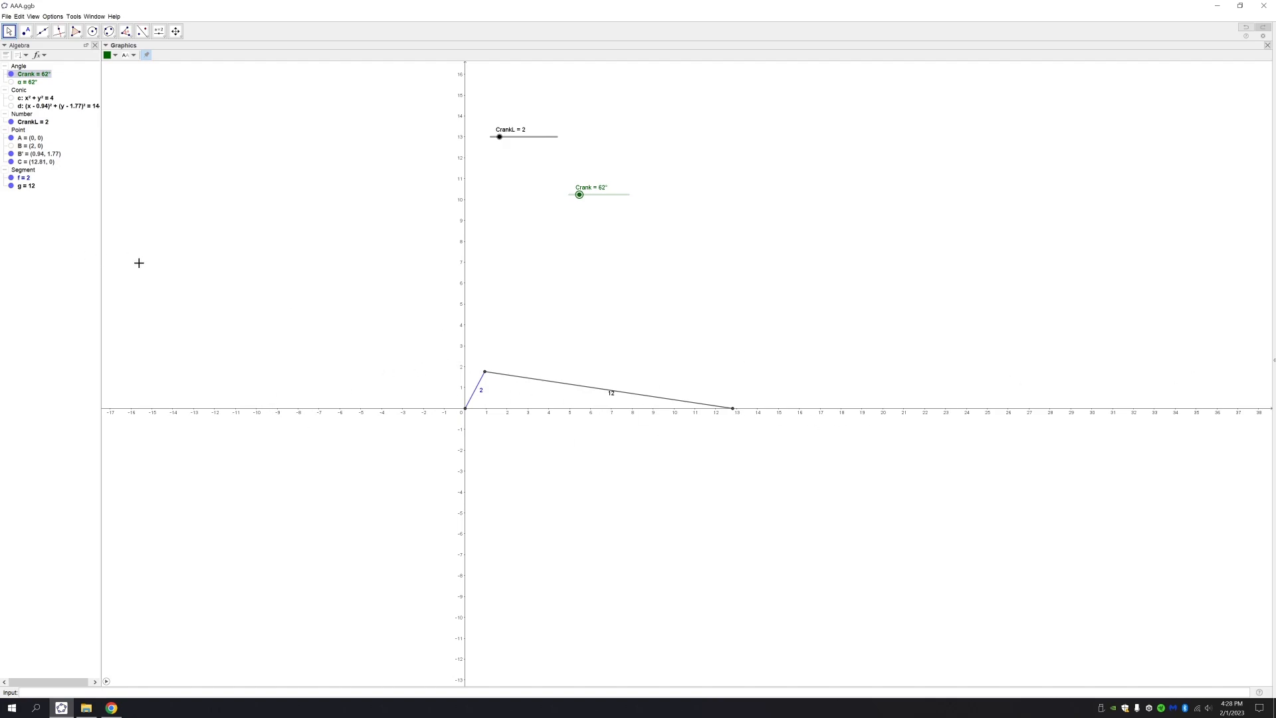
- Construct a line parallel to the x-axis through a new point at (0, -3) on the y-axis
left_click(65, 36)
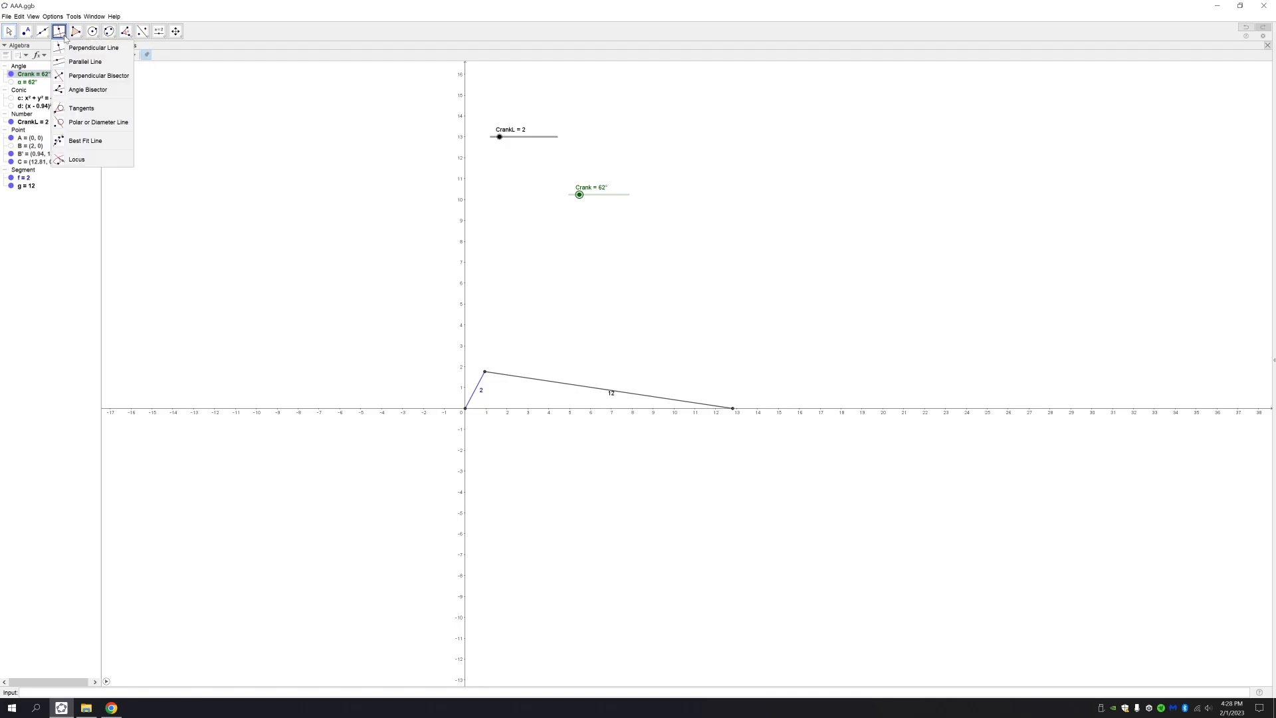
left_click(85, 62)
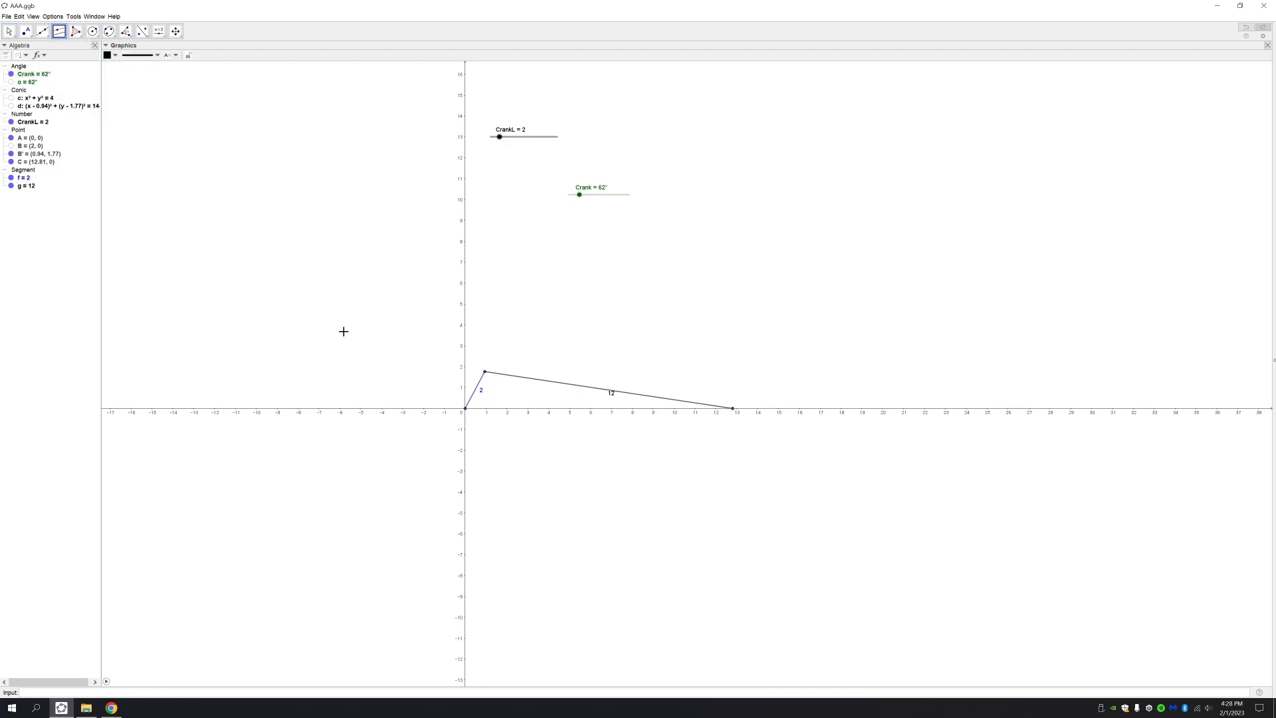
left_click(383, 410)
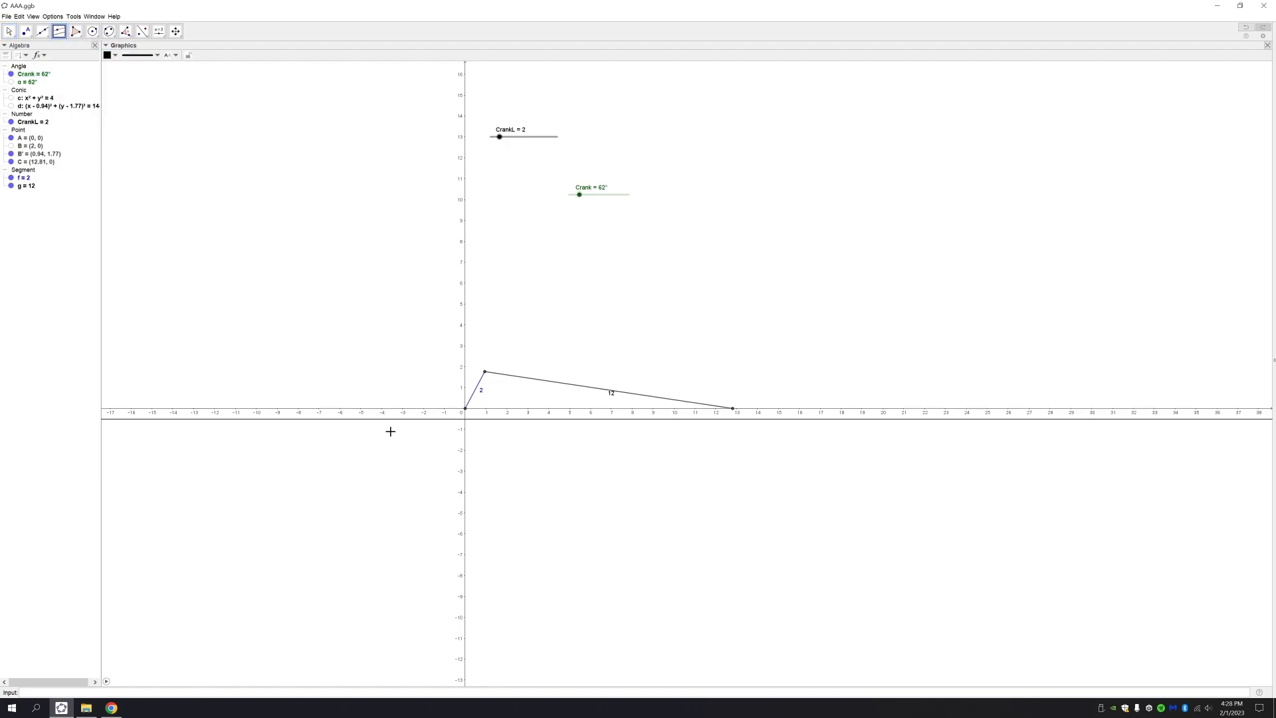
left_click(466, 476)
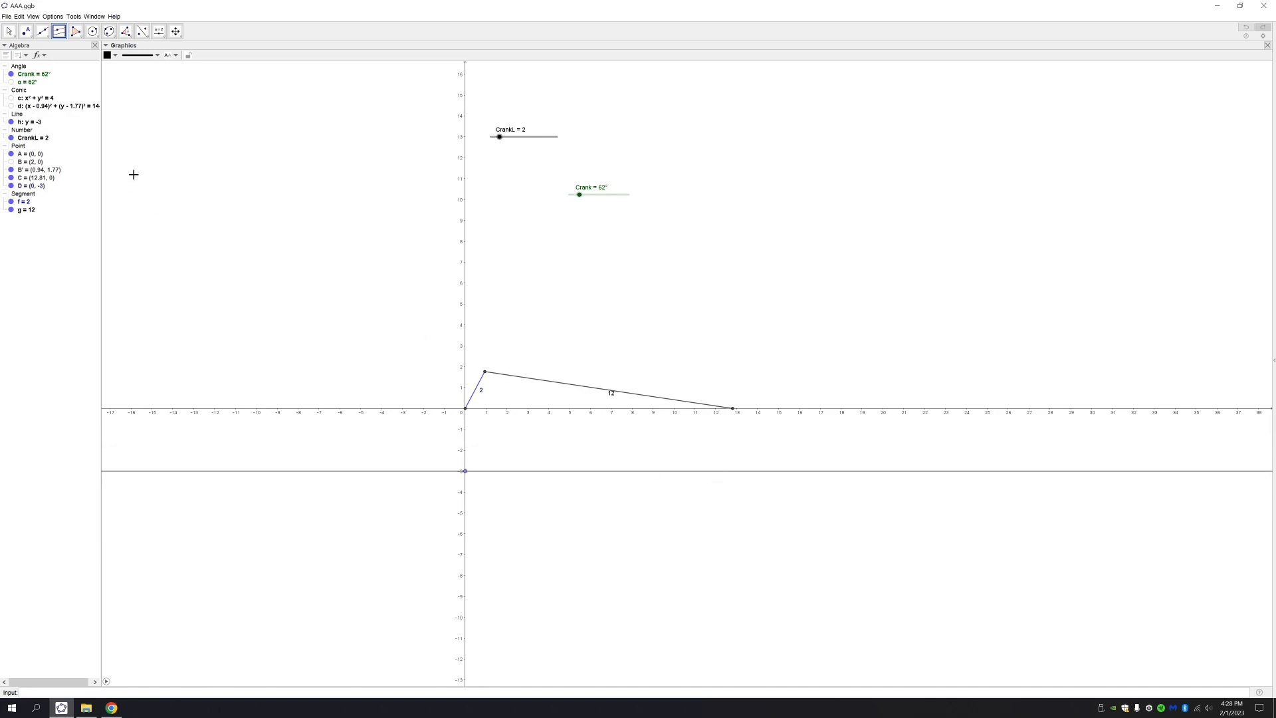
- Try shifting the parallel line by moving its point to about -4.82 on the y-axis, and return it to (0, -3)
left_click(9, 31)
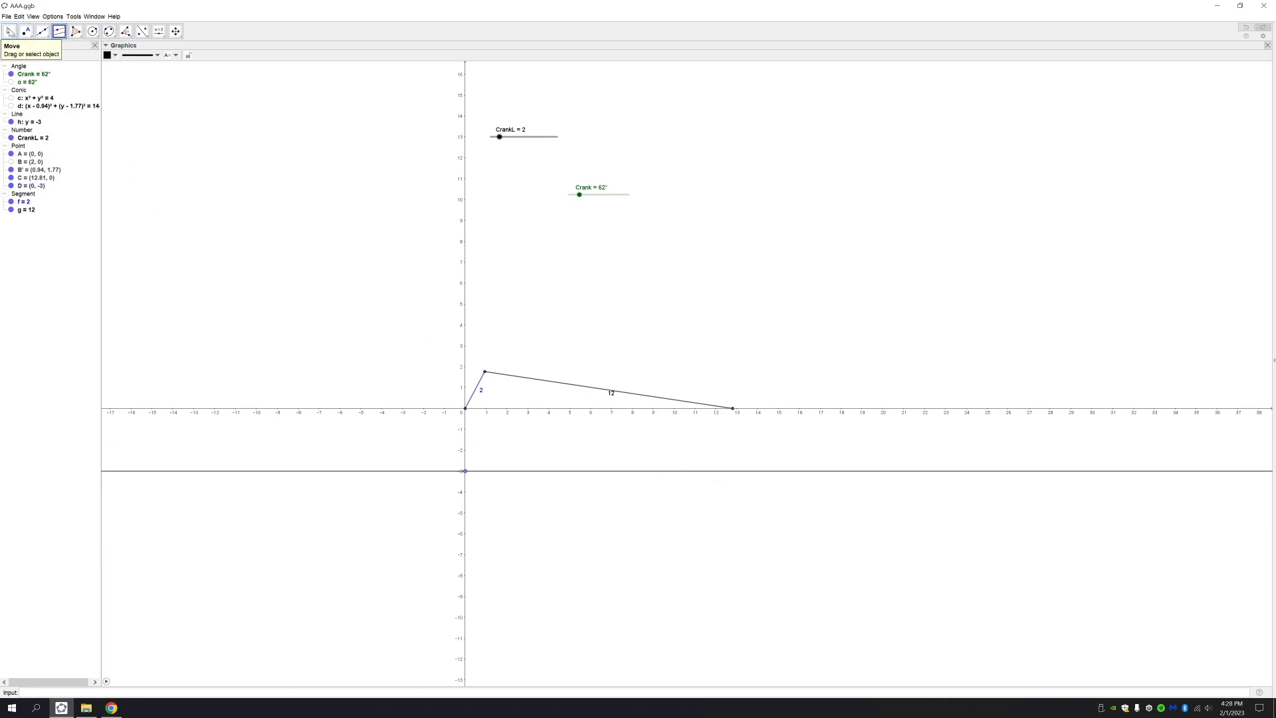
left_click(364, 471)
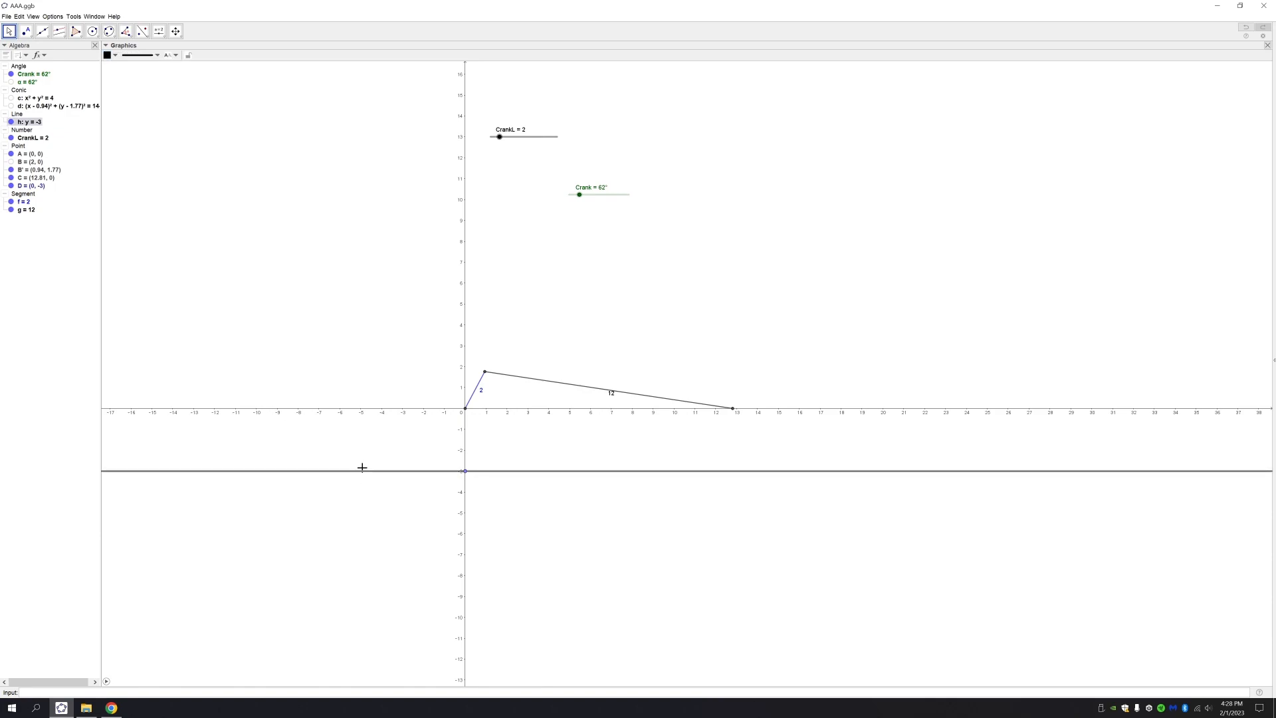
left_click(34, 186)
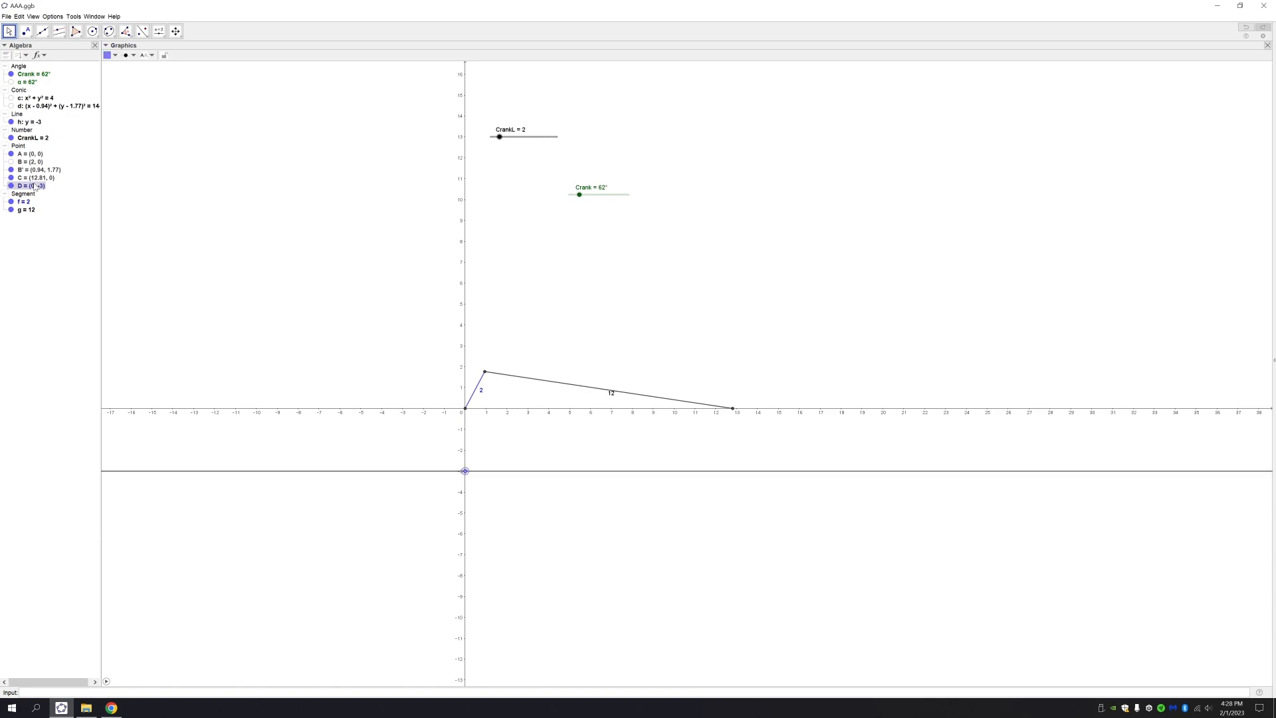
left_click(302, 355)
left_click(58, 31)
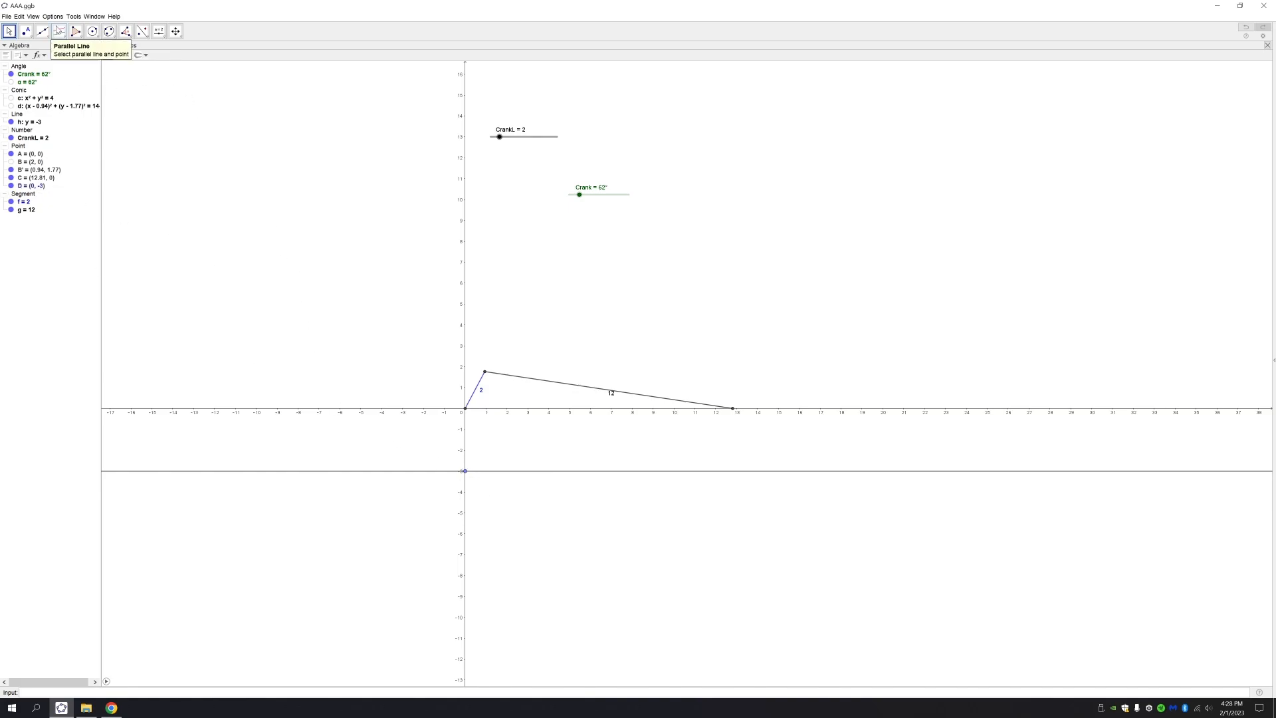
left_click_drag(465, 471, 529, 509)
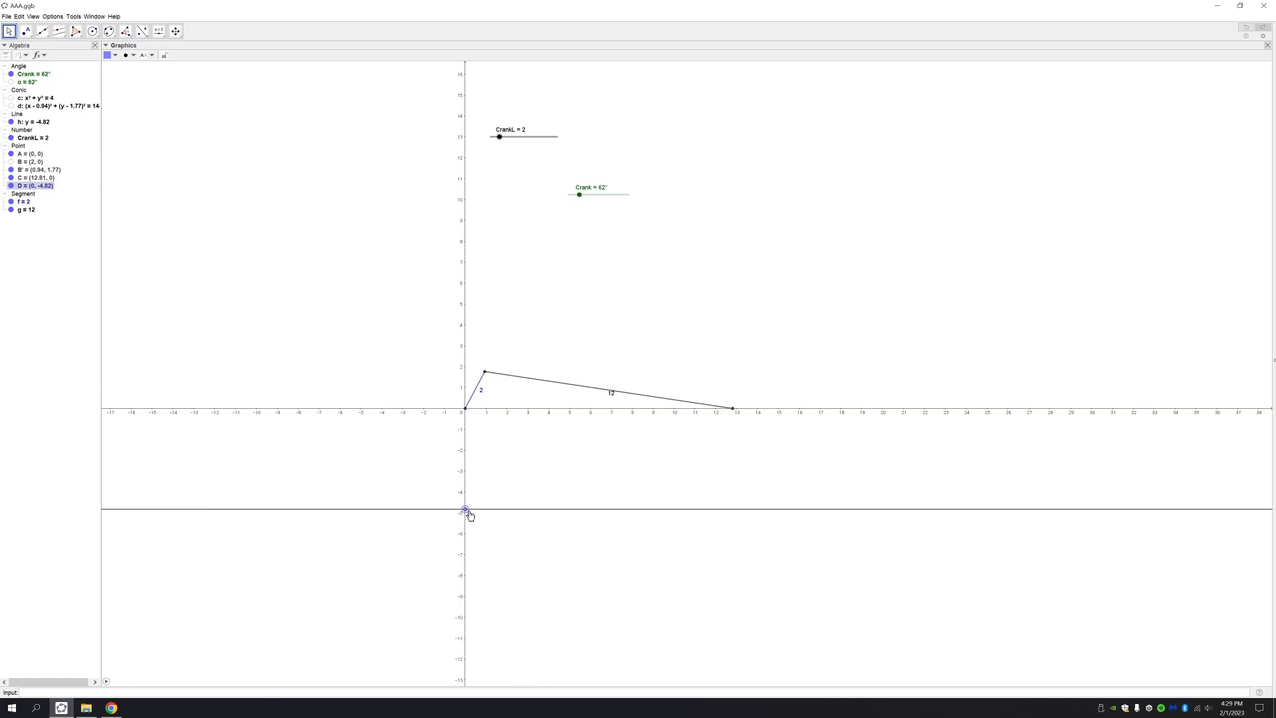
left_click_drag(470, 507, 508, 480)
left_click_drag(508, 485, 508, 477)
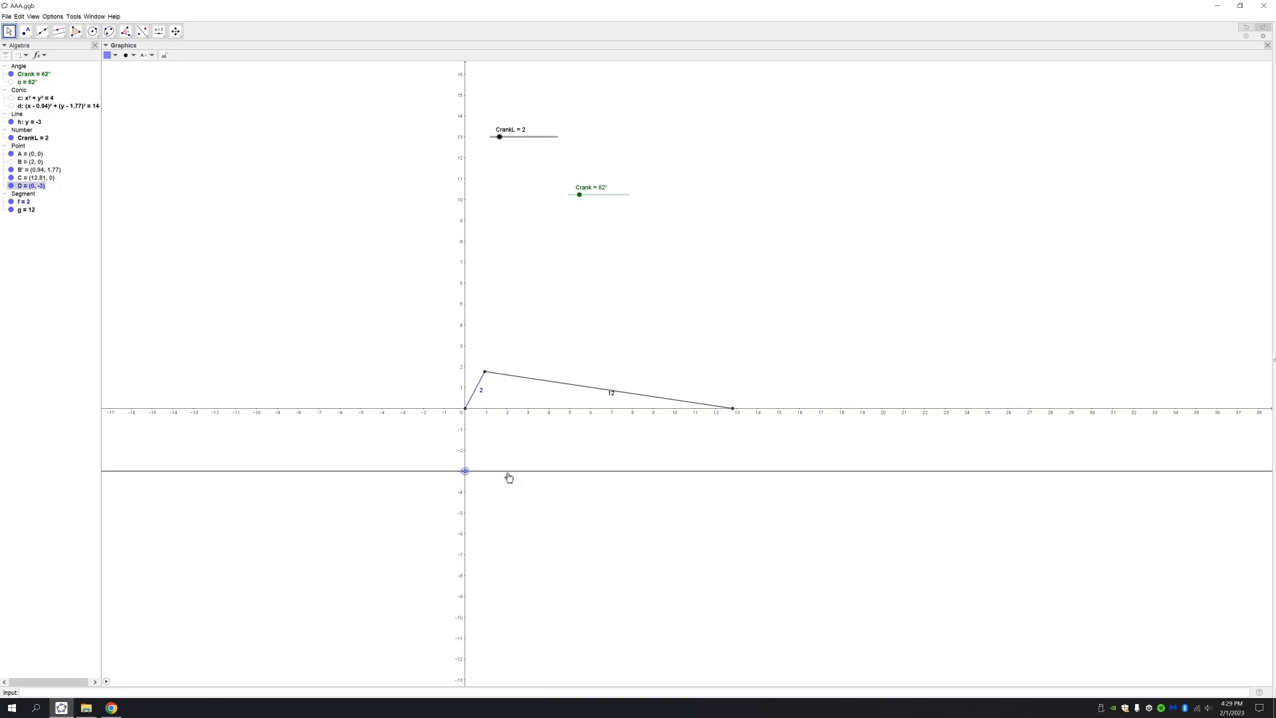
left_click(510, 452)
- Draw a circle of radius 14 centred on the crank's moving end point B'
left_click(93, 31)
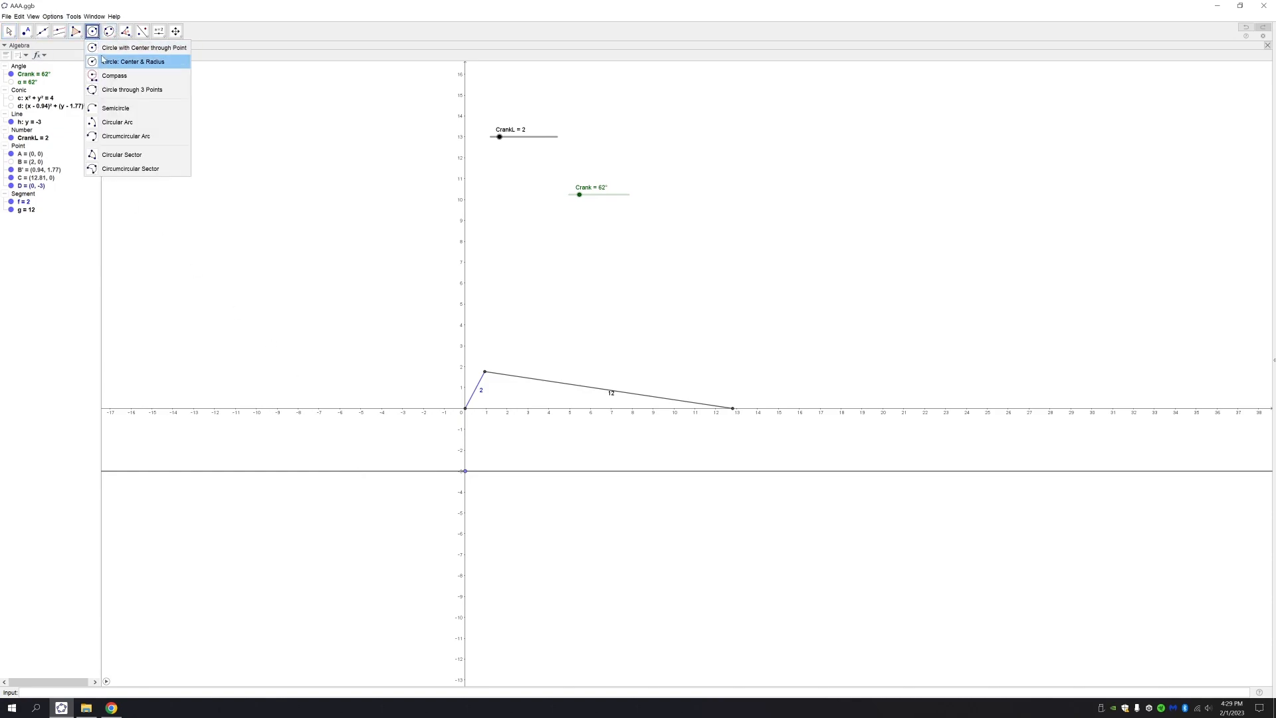
left_click(103, 60)
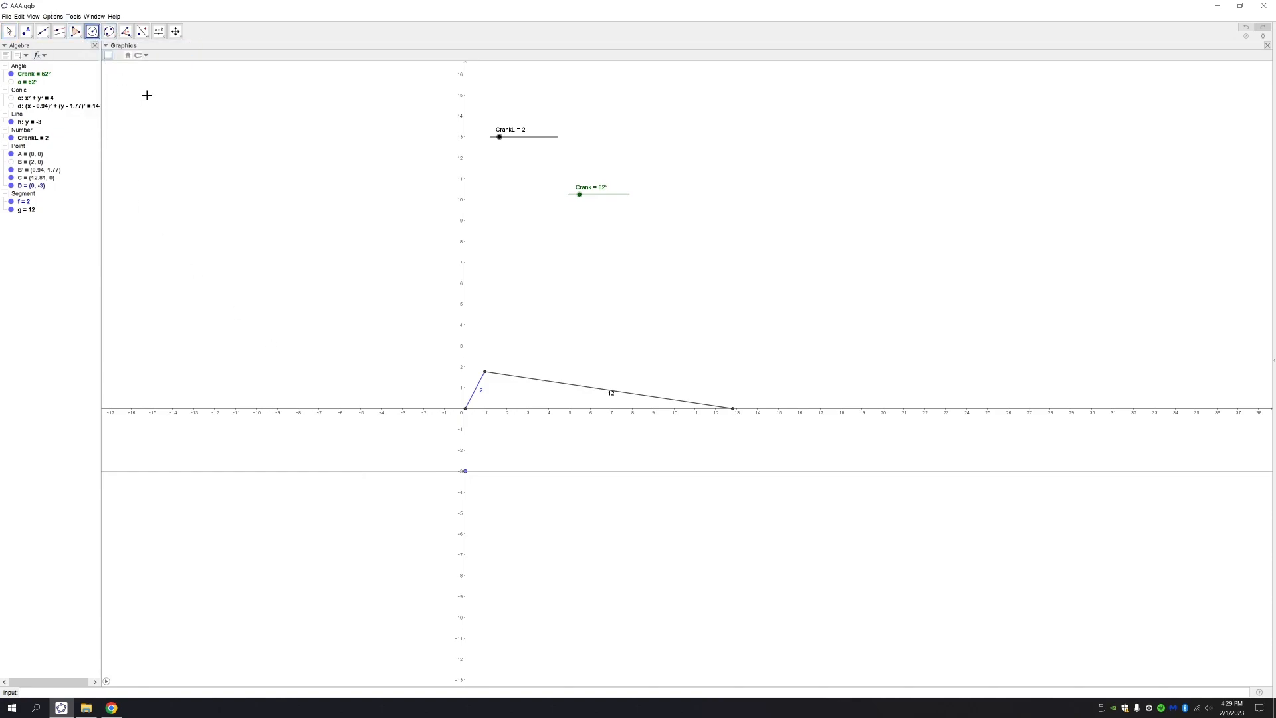
left_click(486, 373)
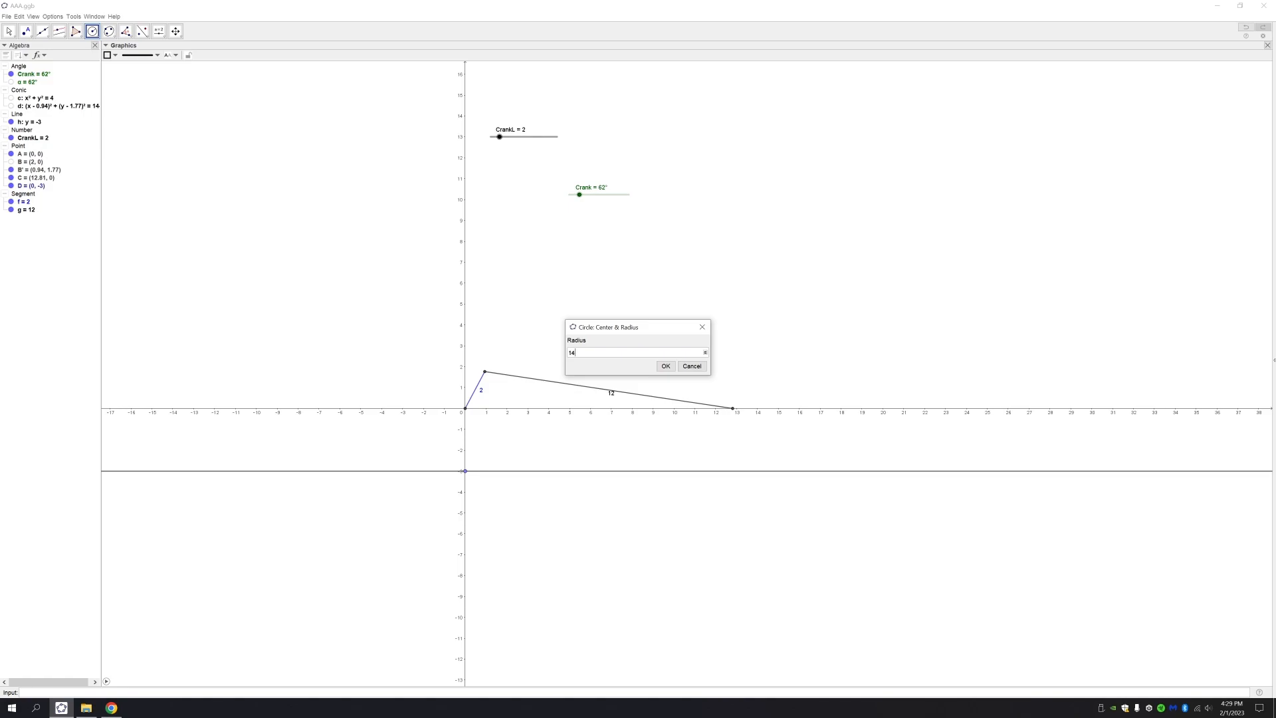
key("Return")
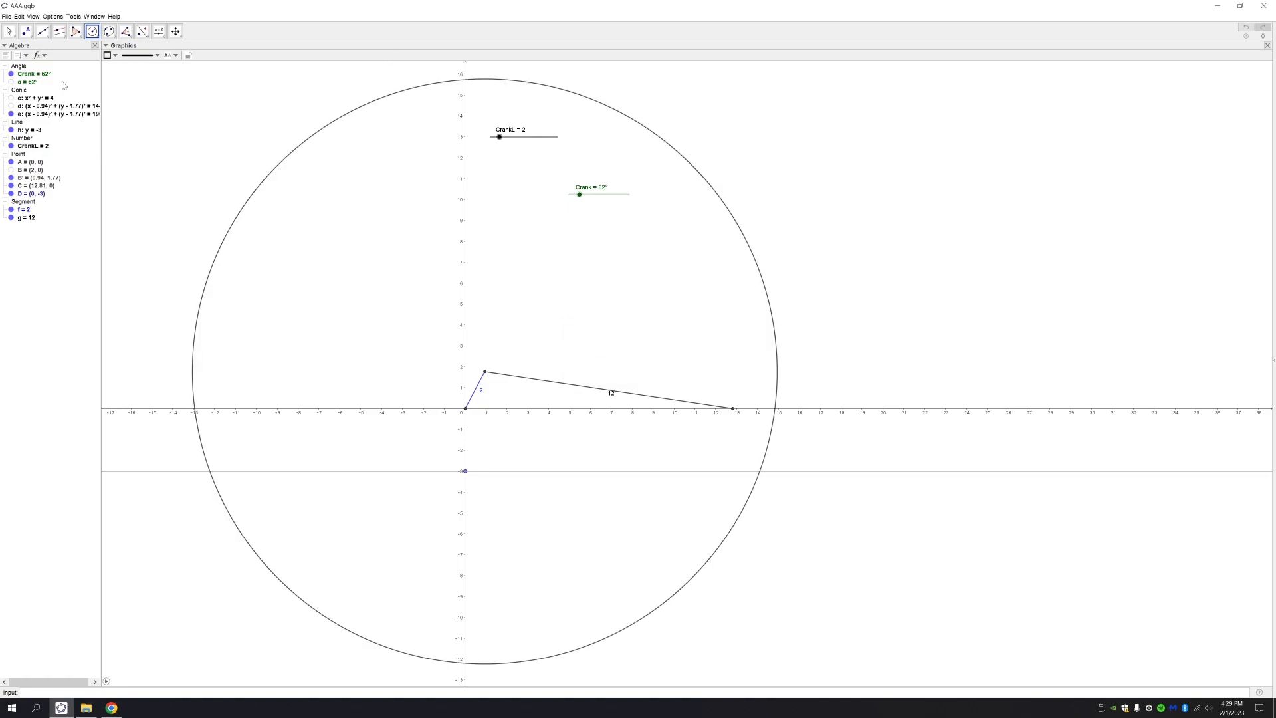
- Mark the circle's intersection with the y = -3 line on the positive x side, and hide the circle
left_click(26, 31)
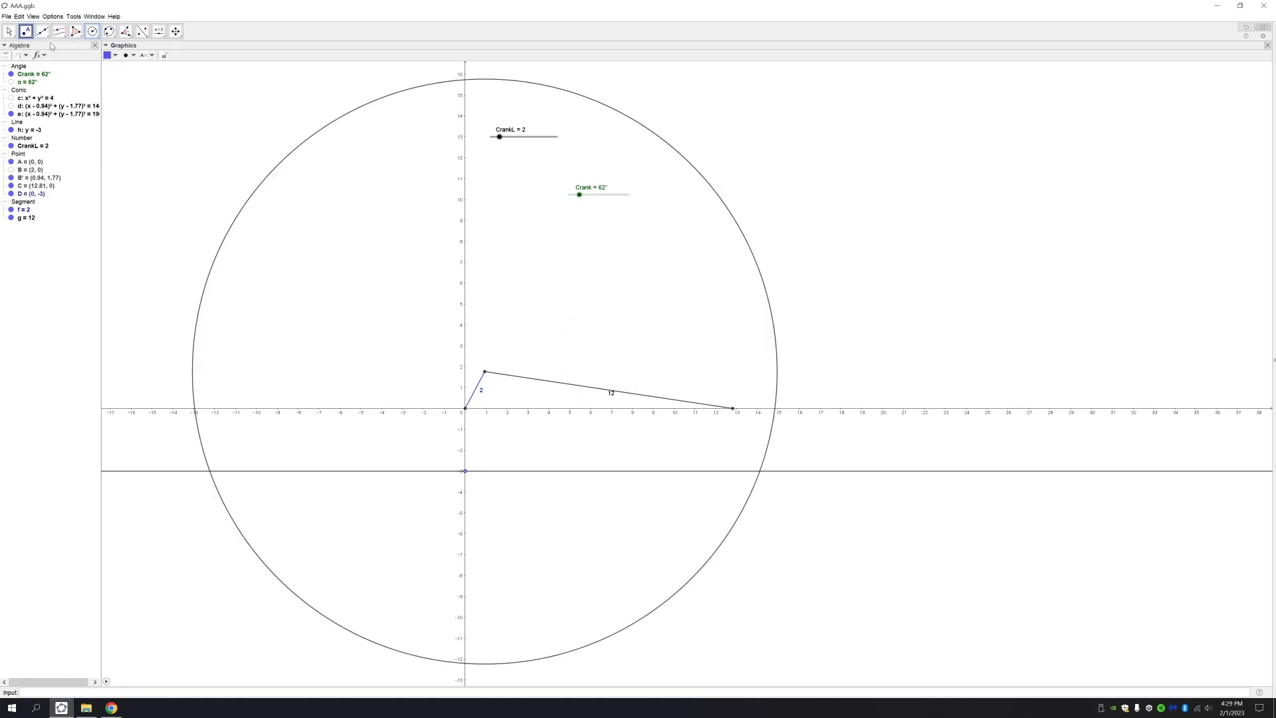
left_click(760, 474)
left_click(10, 32)
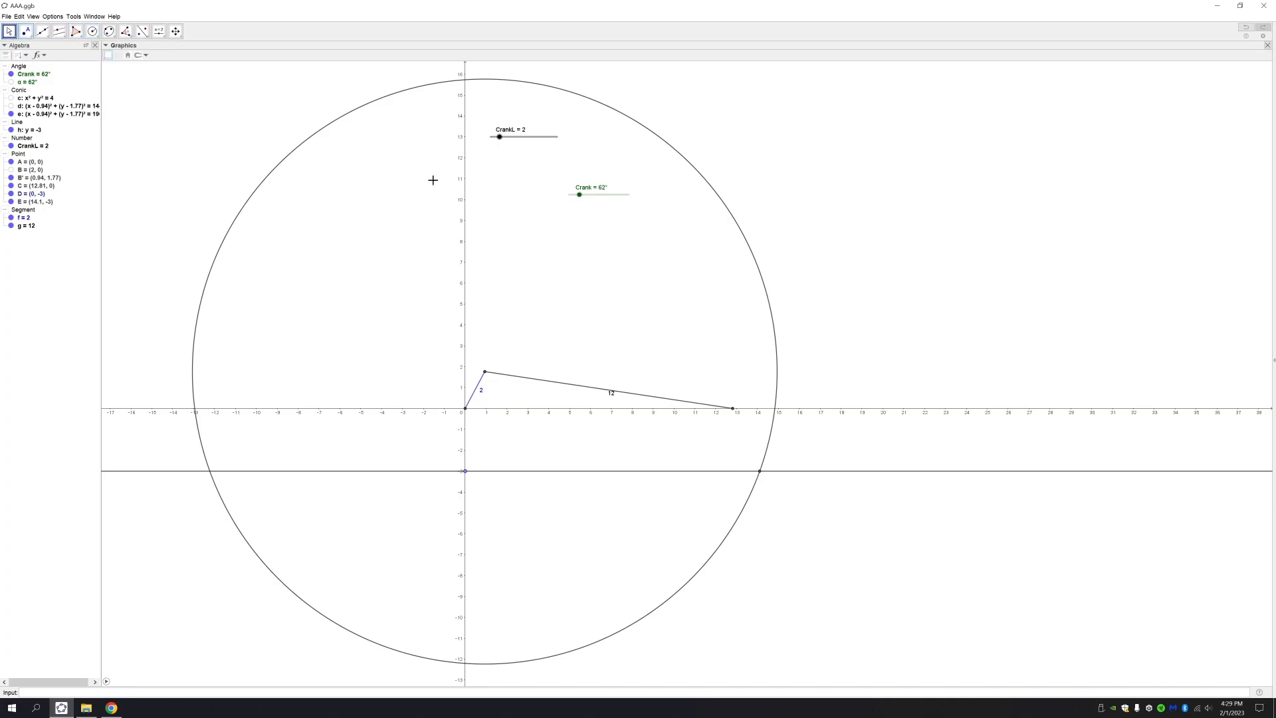
left_click(752, 257)
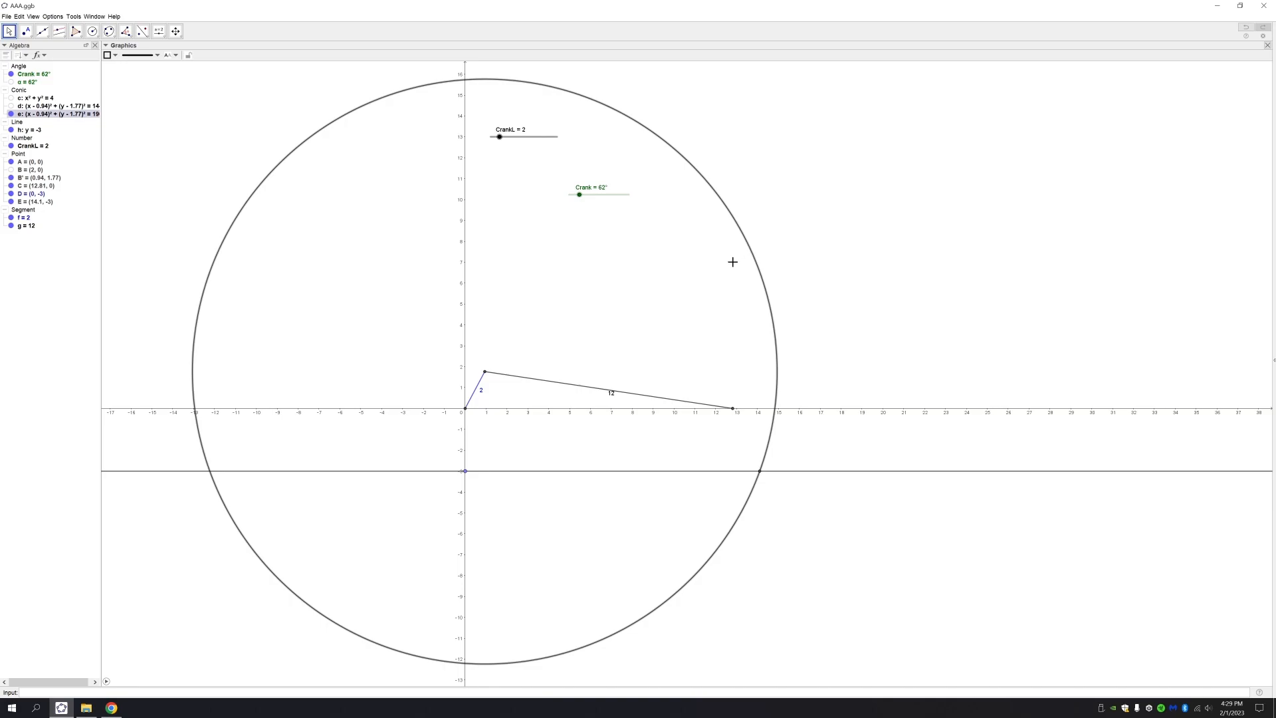
key("ctrl+g")
- Draw a segment from the crank's end point B' to the new intersection point on the y = -3 line
left_click(50, 38)
left_click(64, 61)
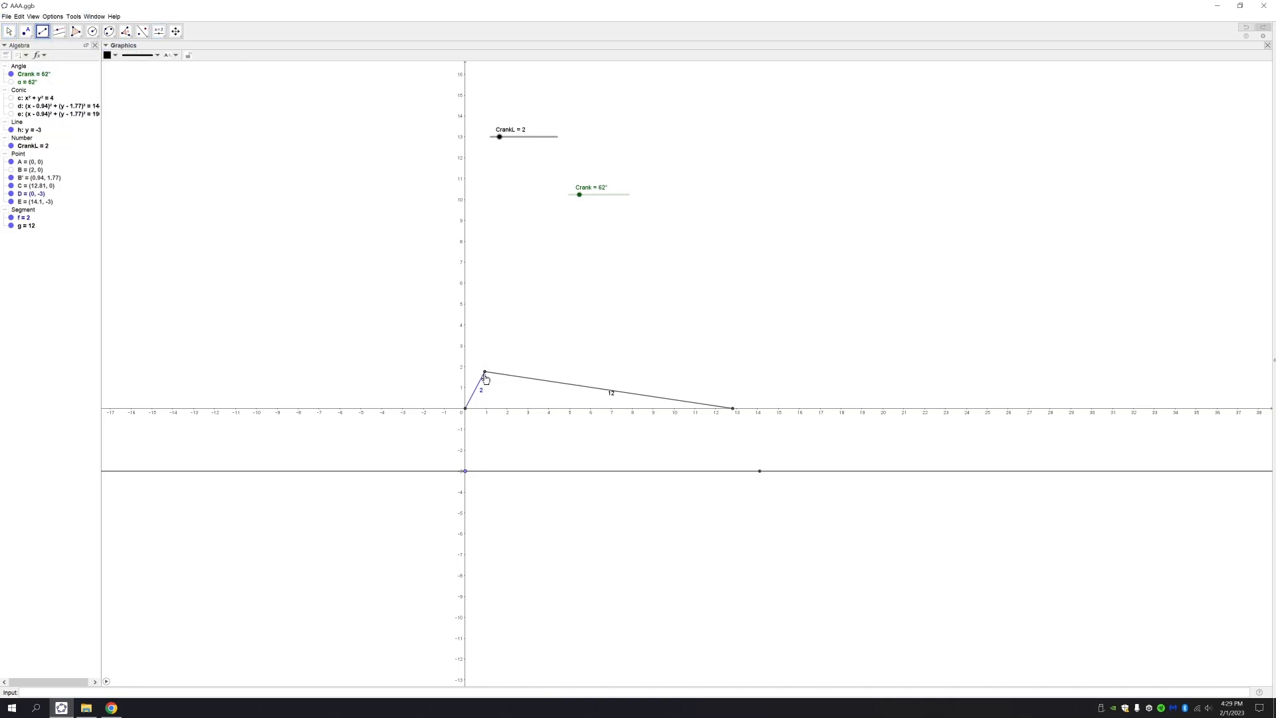
left_click(484, 372)
left_click(760, 471)
left_click(5, 36)
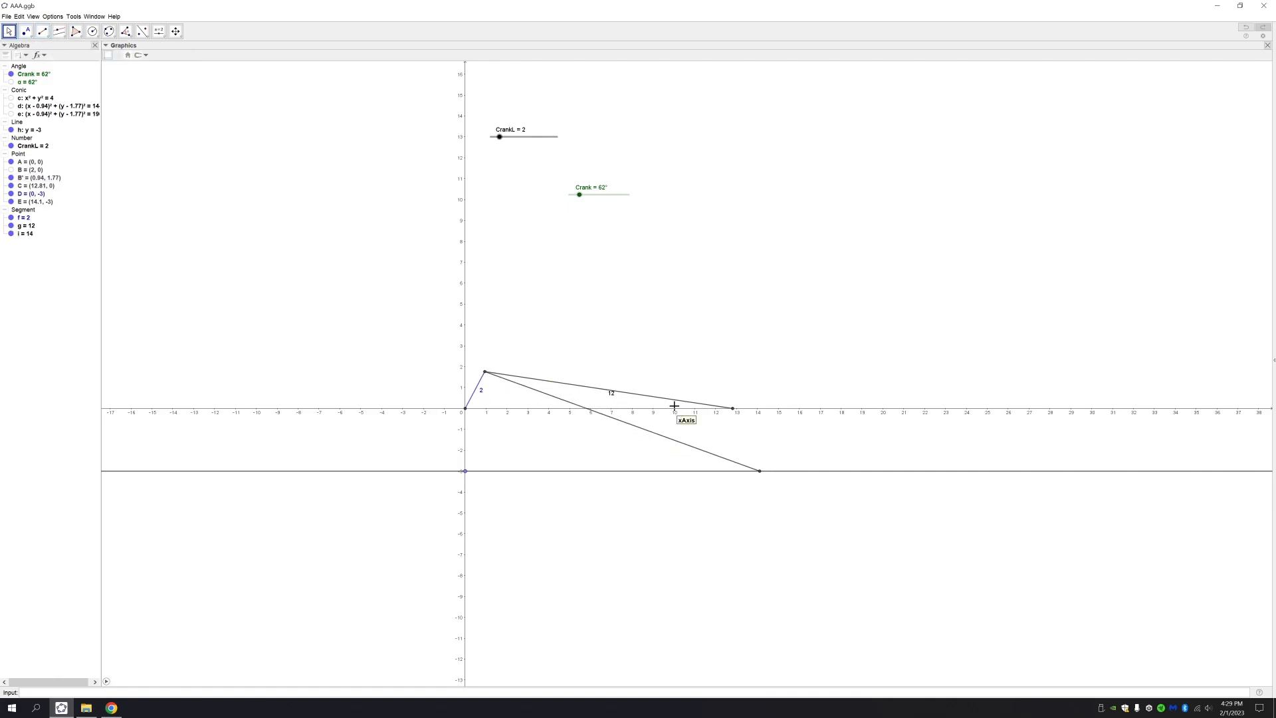
- Colour the 12-unit connecting rod purple and the 14-unit rod brown
left_click(651, 396)
left_click(114, 58)
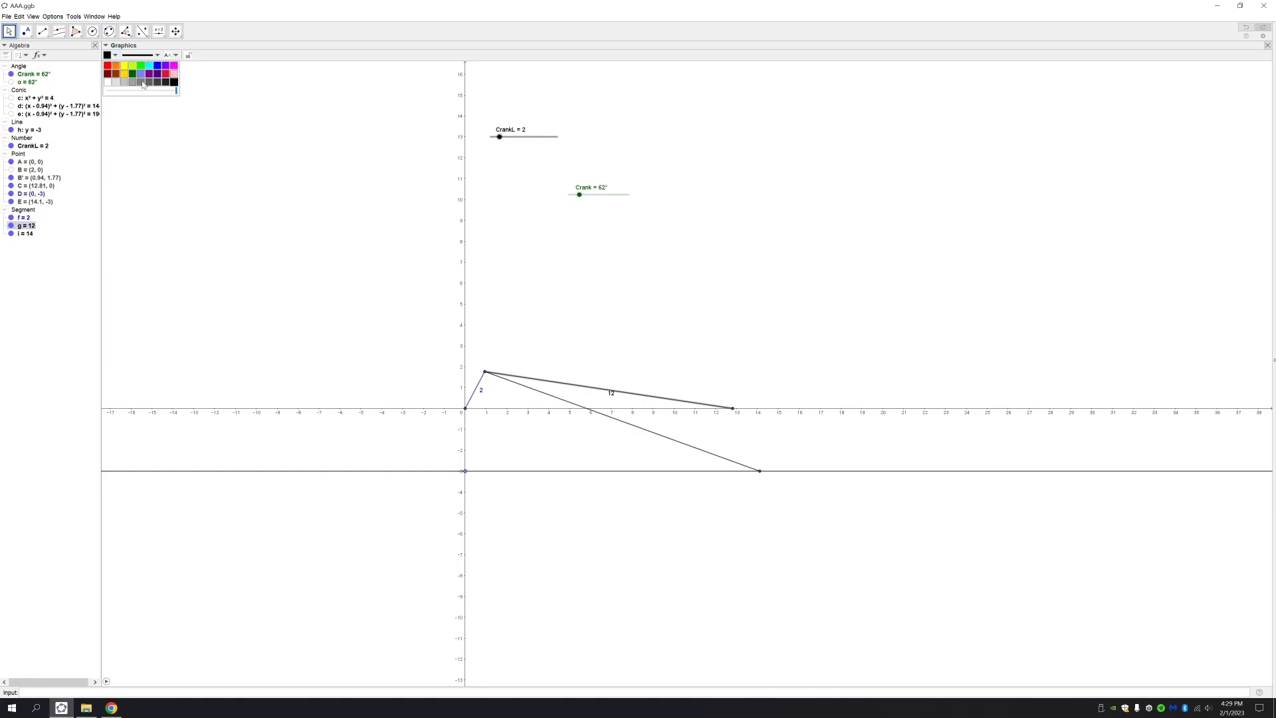
left_click(169, 73)
left_click(658, 457)
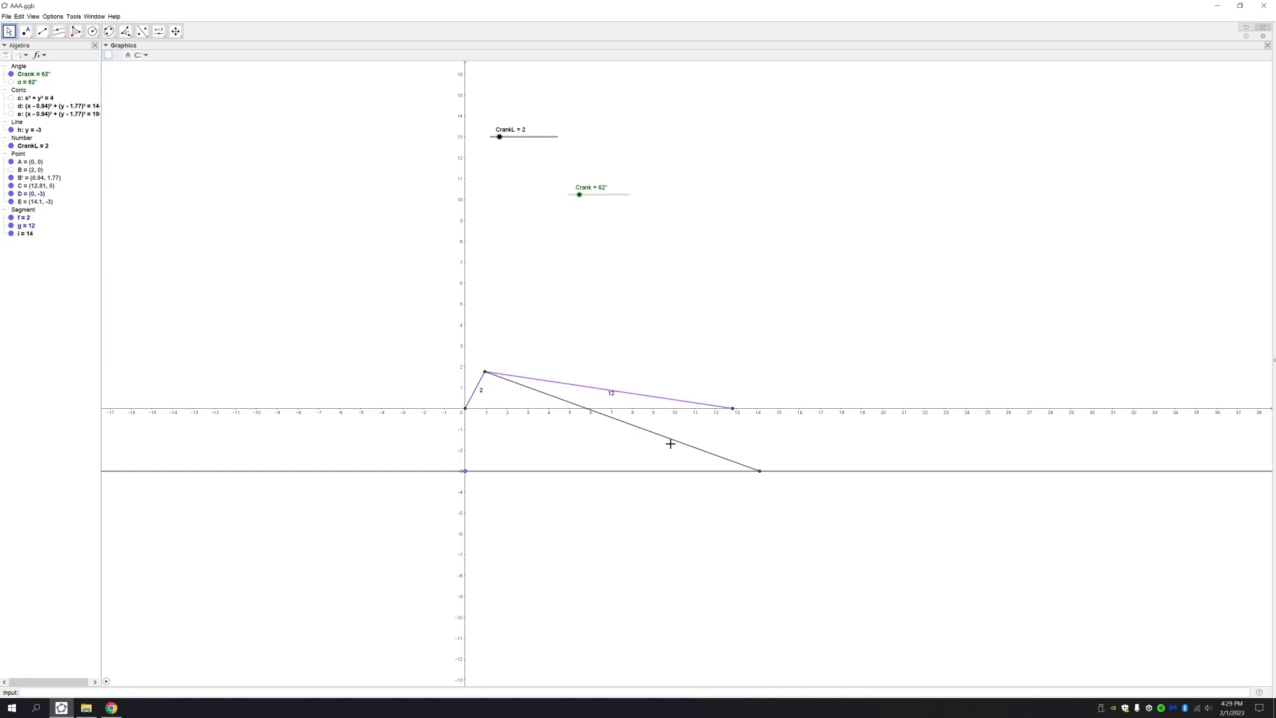
left_click(680, 446)
left_click(107, 55)
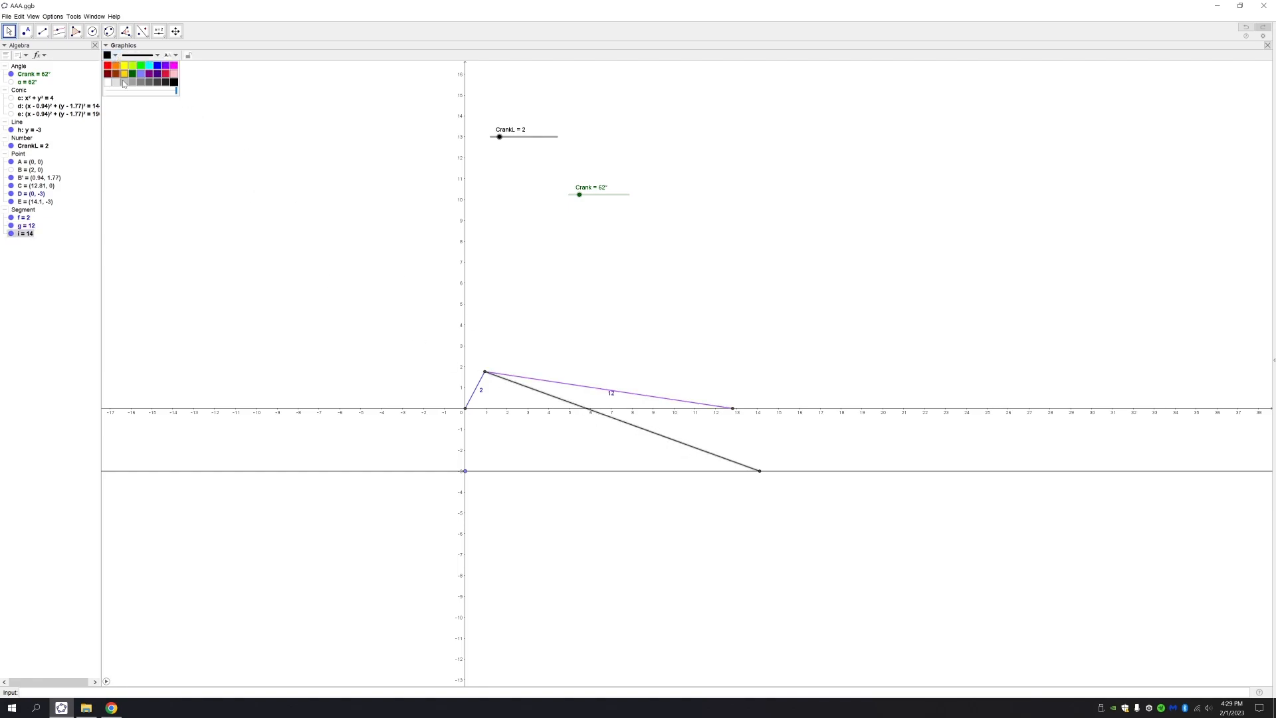
left_click(122, 83)
left_click(646, 416)
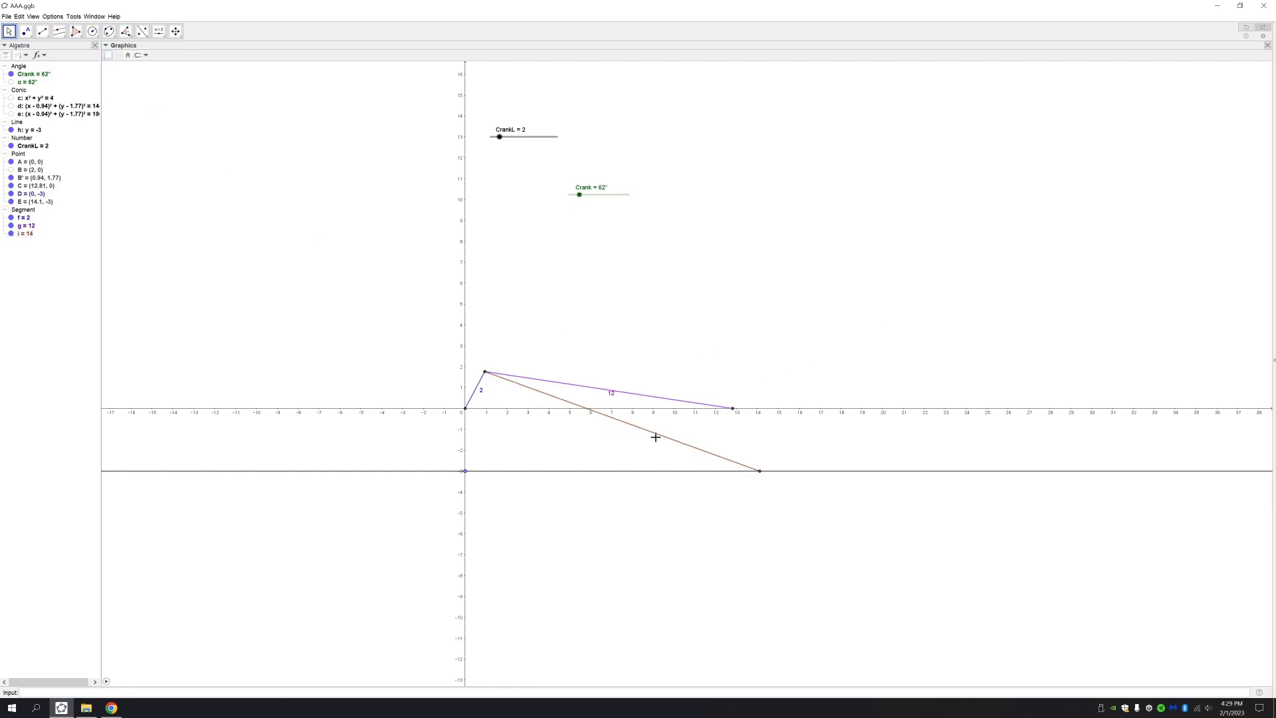
- Show the 14-unit rod's value as its label and close the properties
right_click(666, 440)
left_click(710, 511)
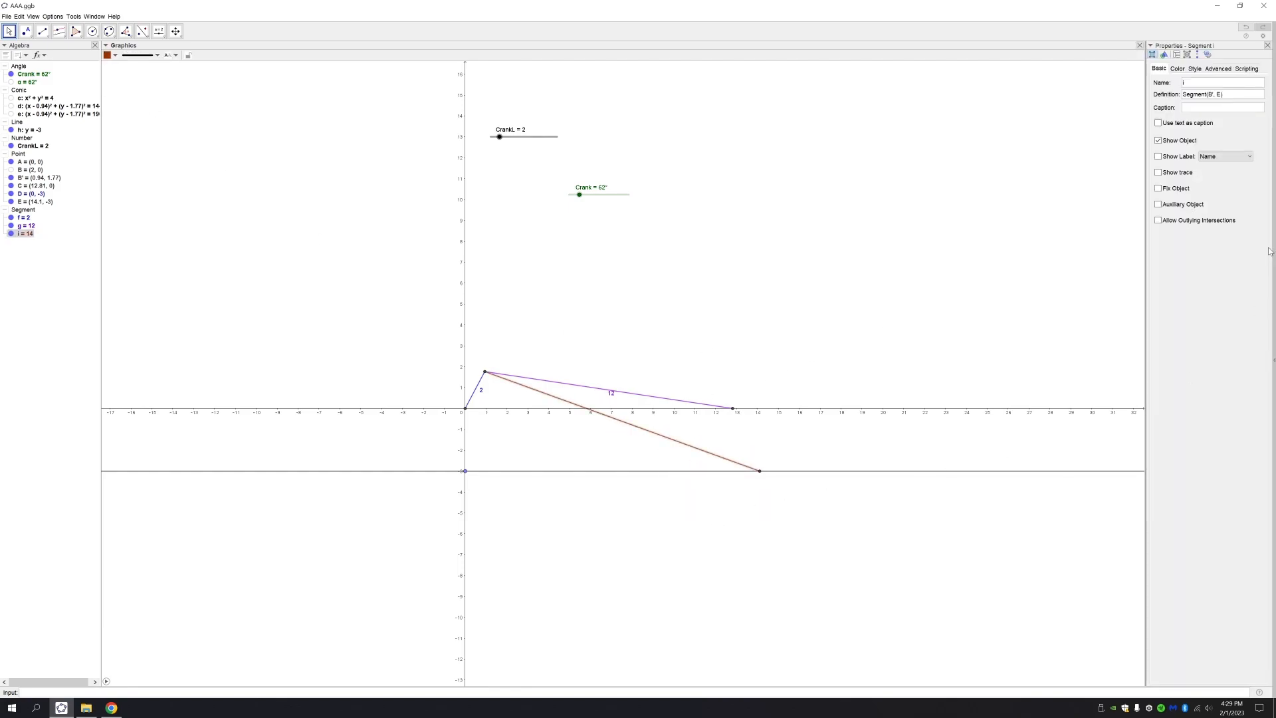
left_click(1227, 156)
left_click(1220, 177)
left_click(1063, 222)
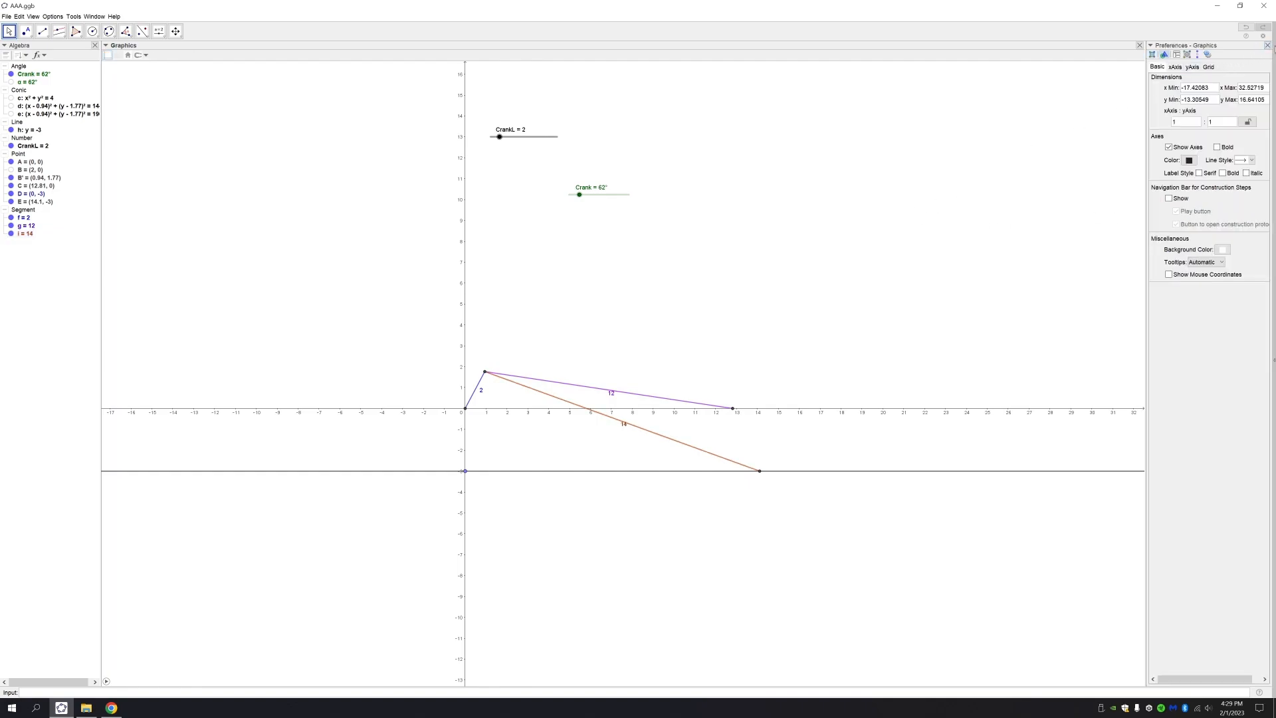
left_click(1267, 45)
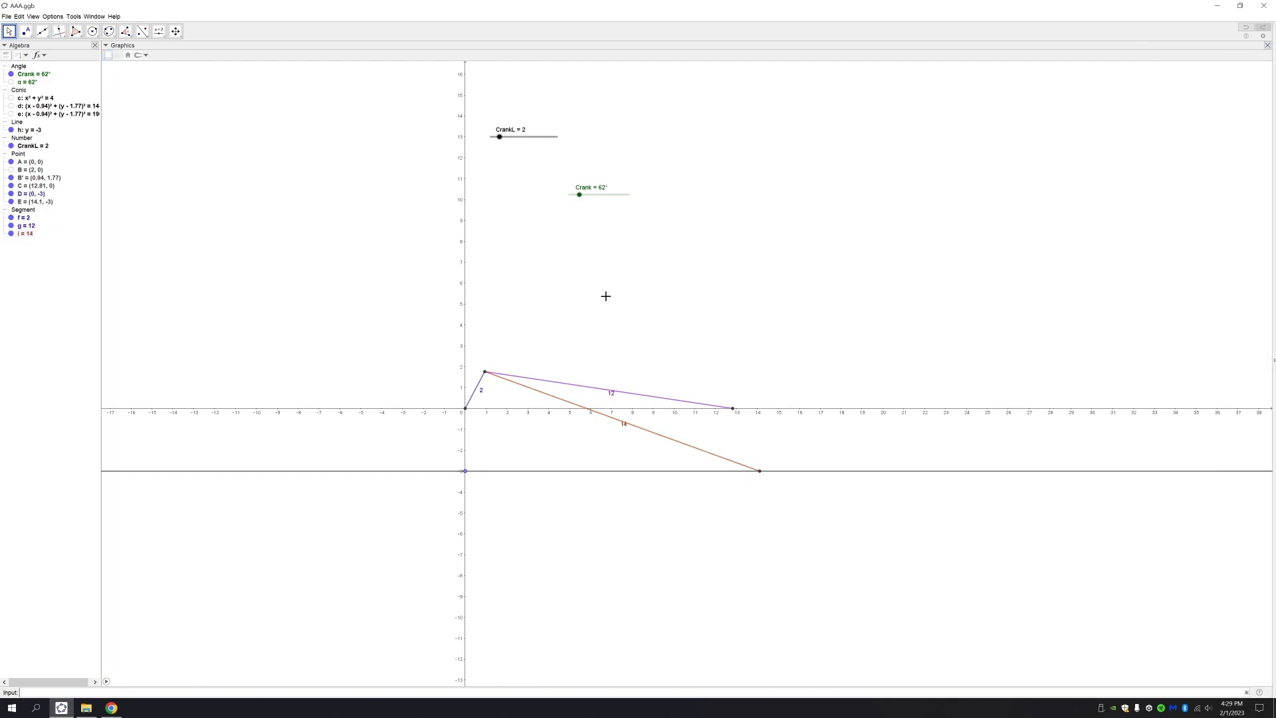
- Start the Crank slider's animation and show the angle between B, A and B'
right_click(620, 197)
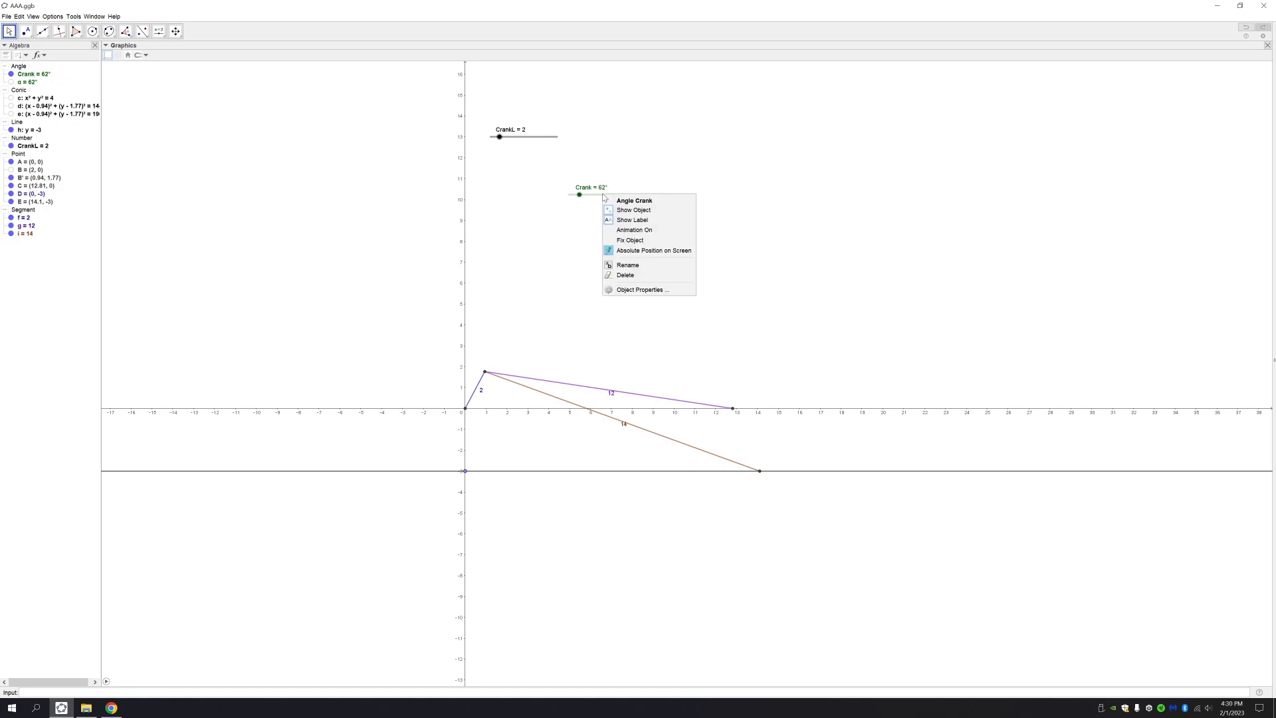
left_click(651, 229)
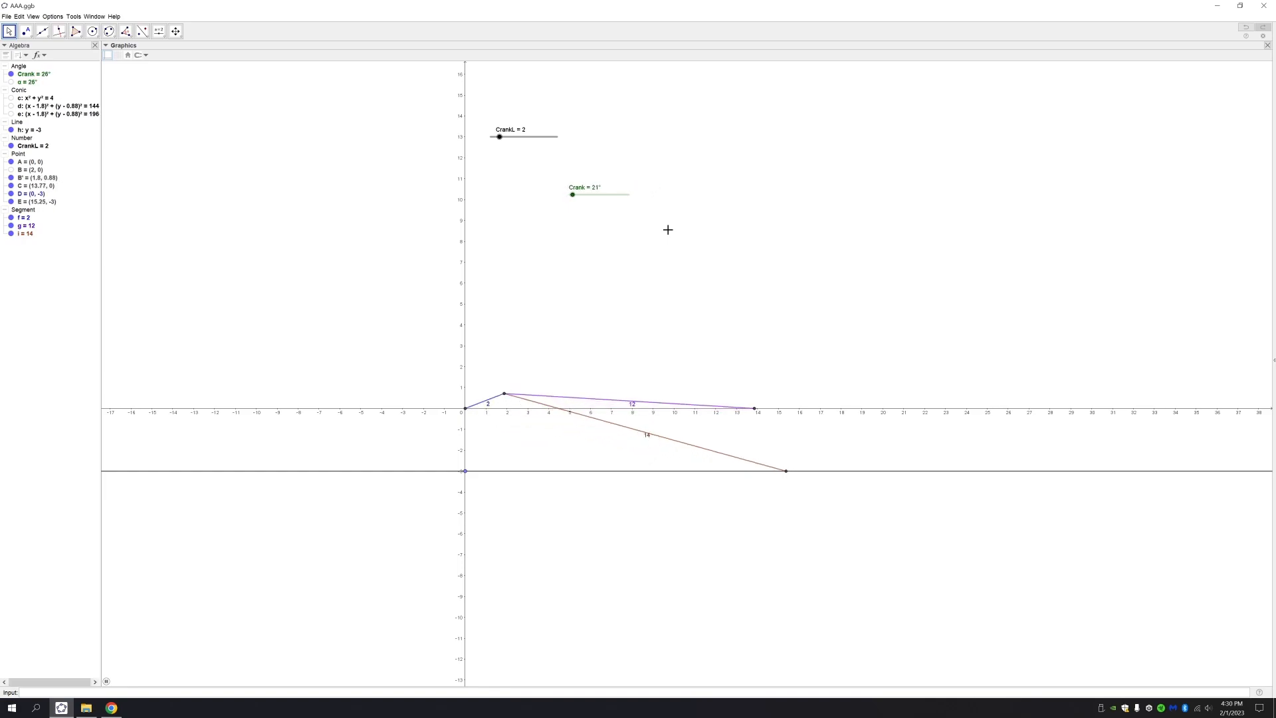
left_click(11, 82)
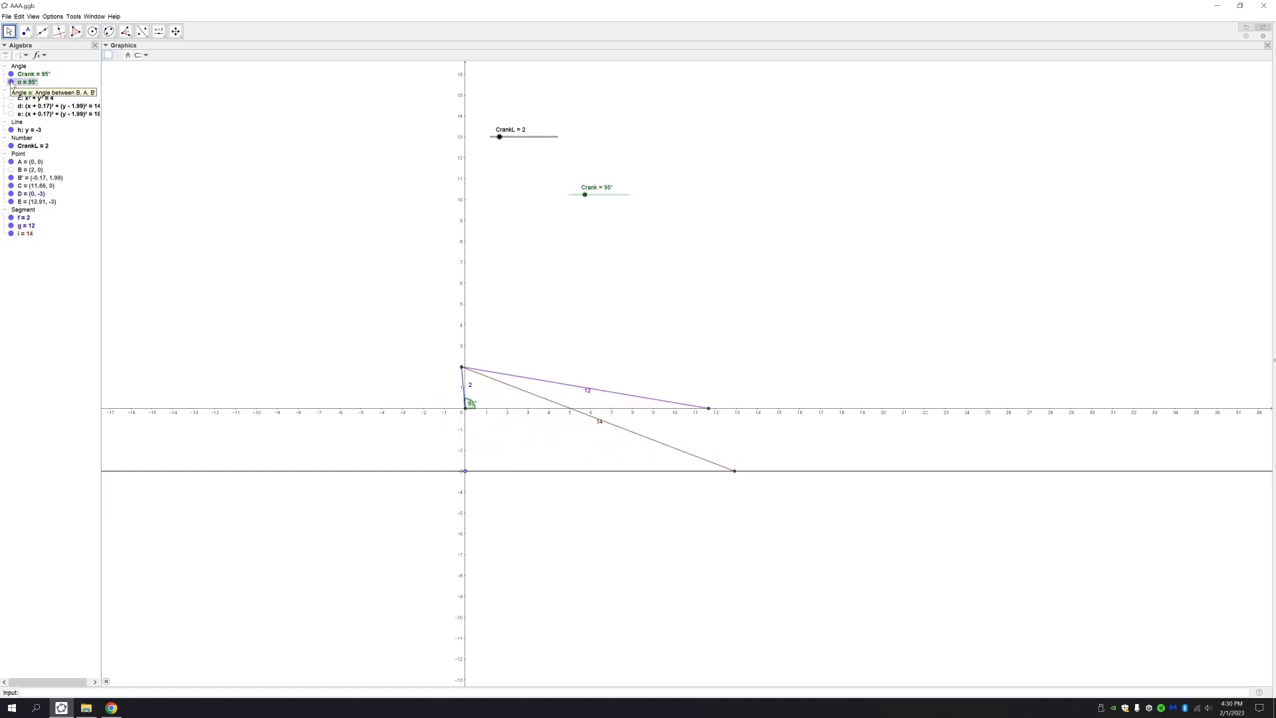
- Show the Spreadsheet view alongside the graphics
left_click(55, 17)
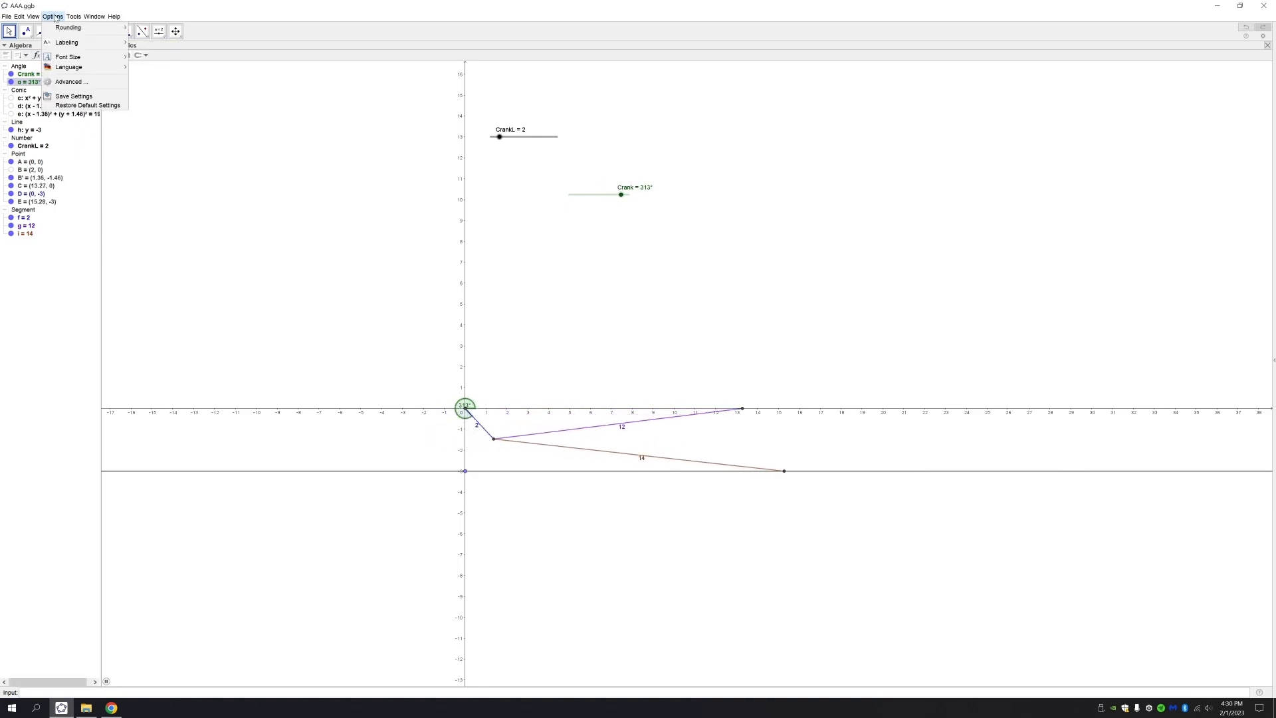
mouse_move(25, 18)
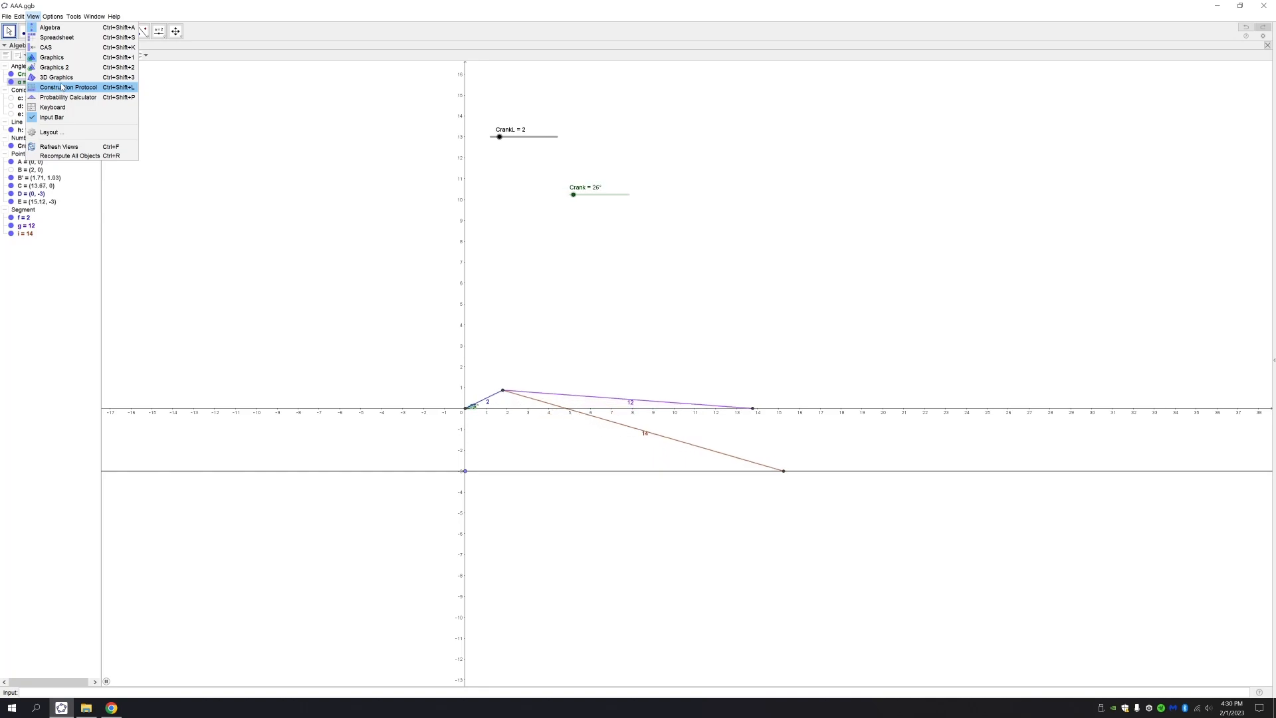
left_click(56, 37)
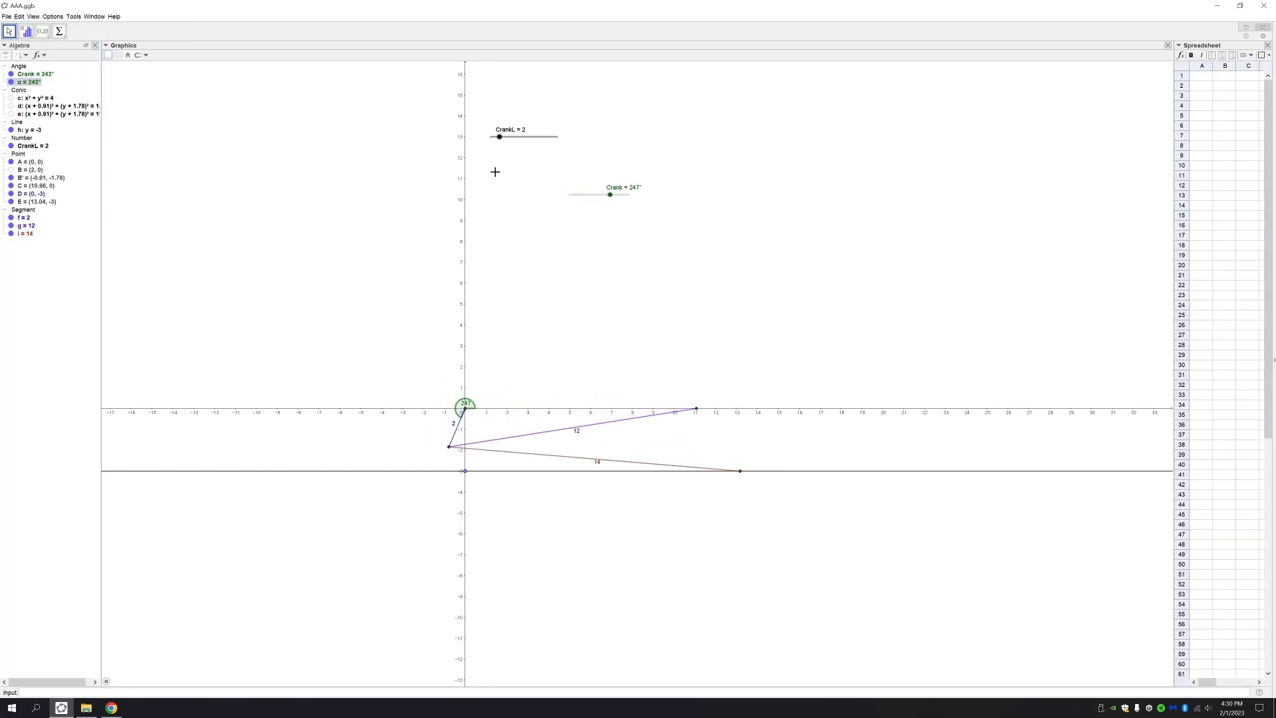
- Stop the Crank slider's animation and turn on recording of the Crank angle to the spreadsheet
left_click(627, 197)
left_click(584, 197)
mouse_move(587, 201)
left_mouse_down()
mouse_move(570, 208)
mouse_move(599, 203)
left_mouse_up()
right_click(602, 201)
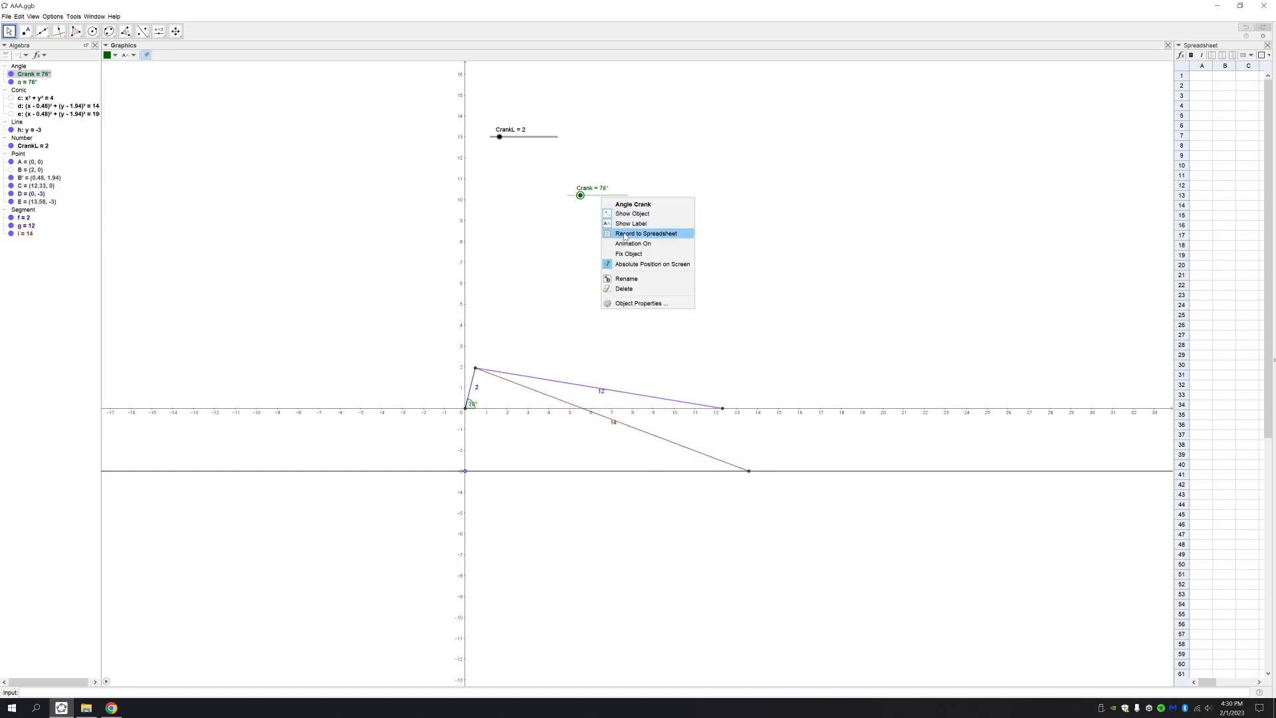
left_click(638, 234)
left_click(702, 414)
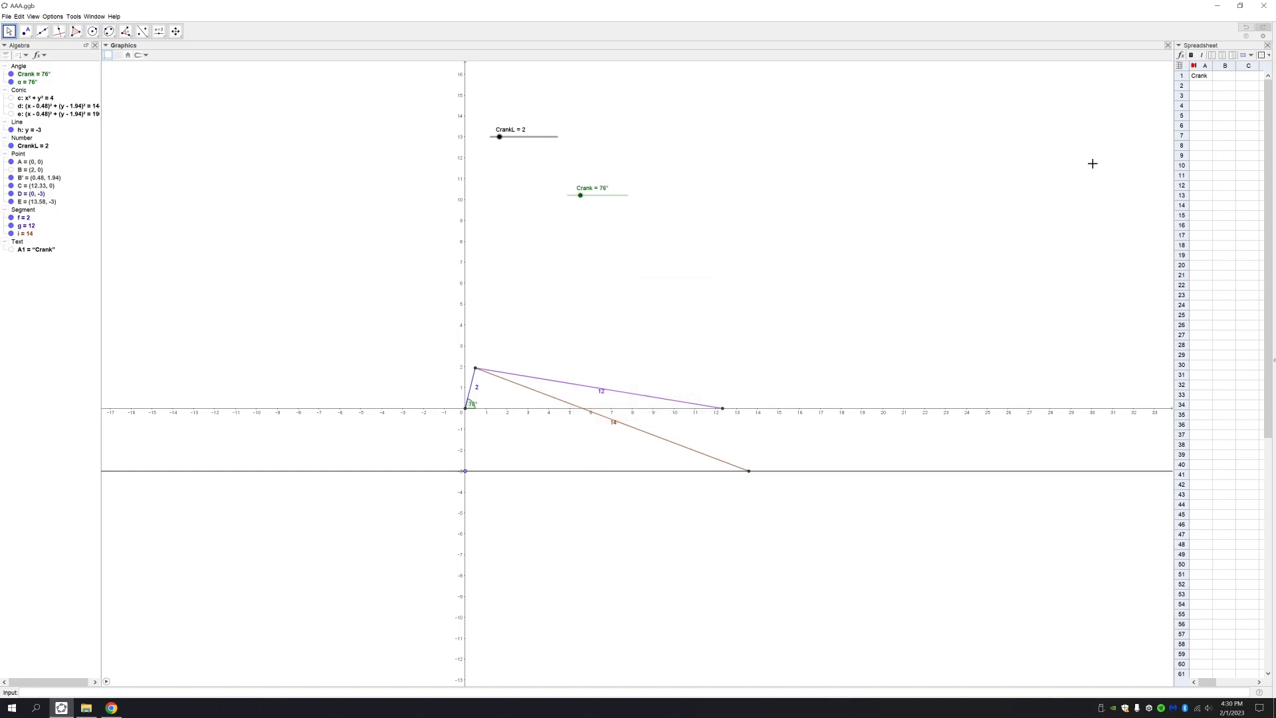
- Widen the spreadsheet area, and run and stop the Crank slider's animation to record its angles in column A
left_click_drag(1171, 126, 1049, 126)
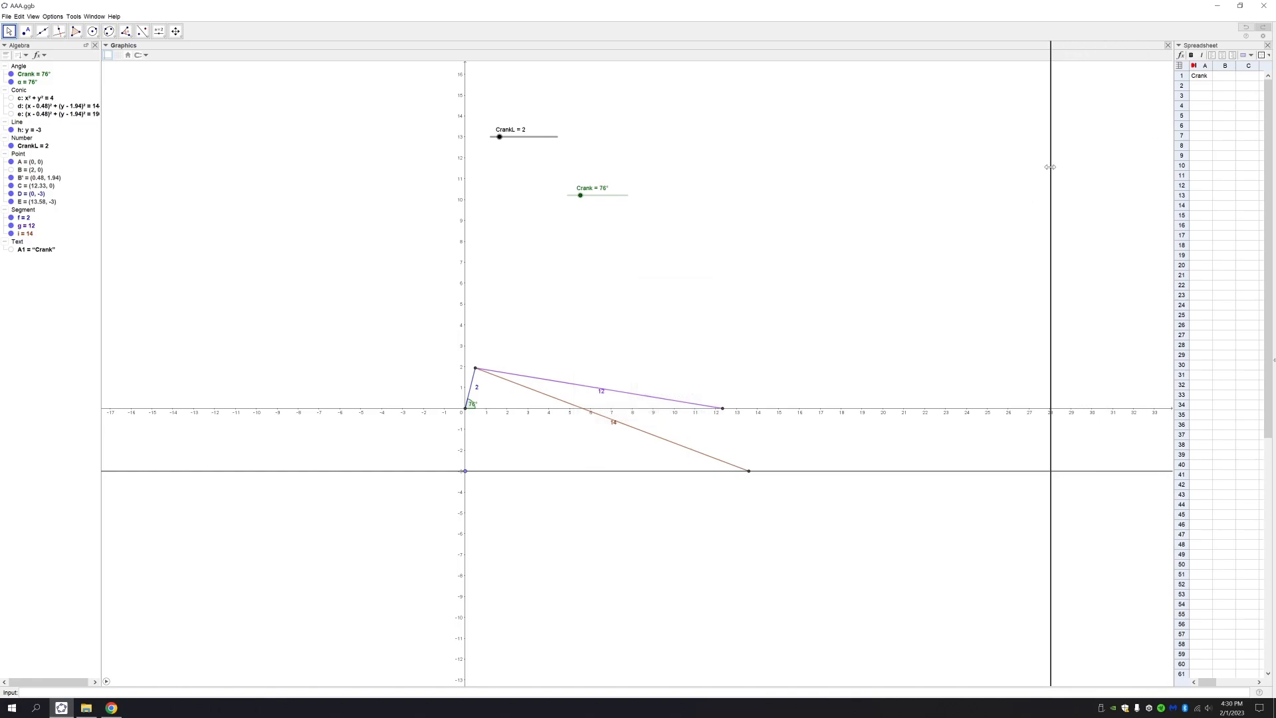
right_click(593, 196)
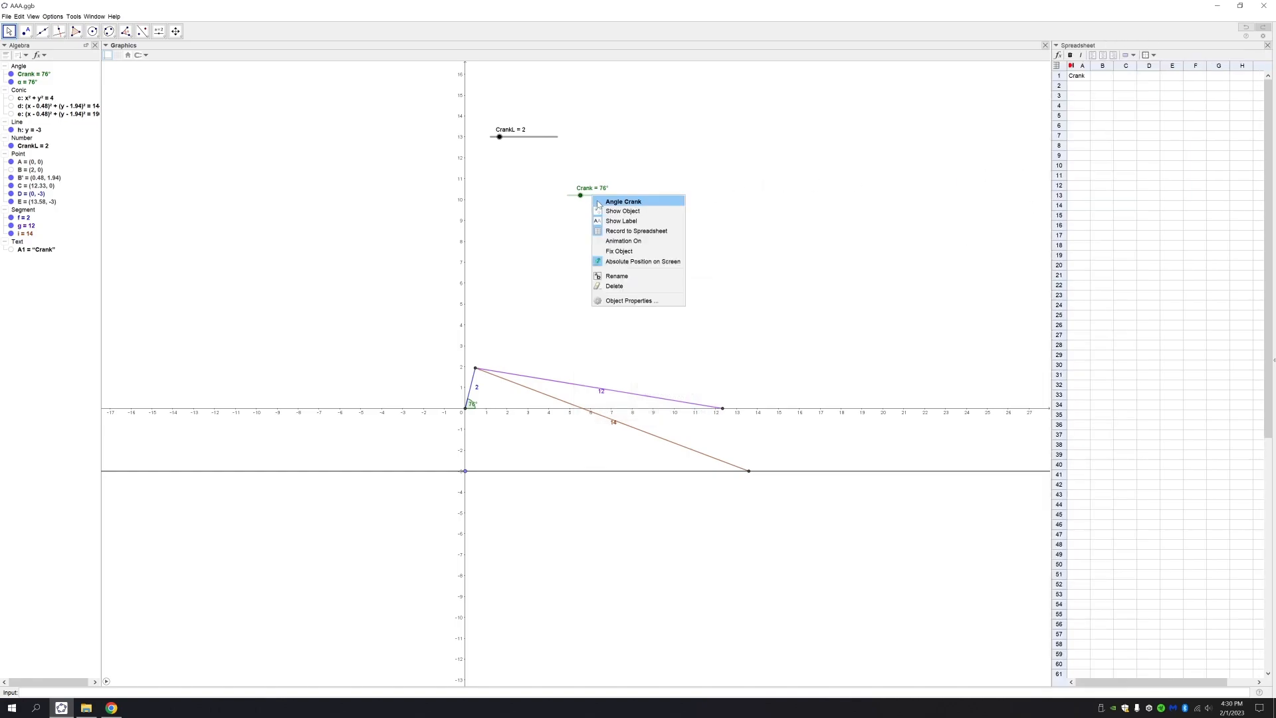
left_click(625, 242)
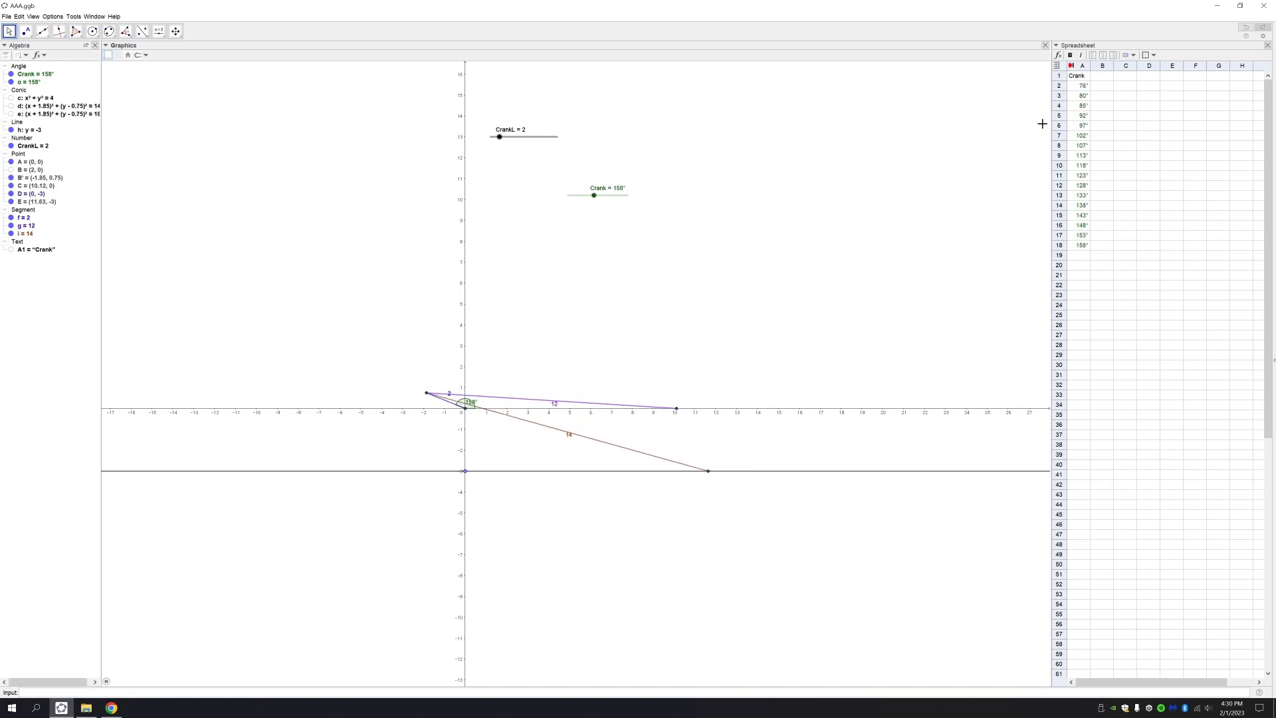
right_click(611, 198)
left_click(652, 245)
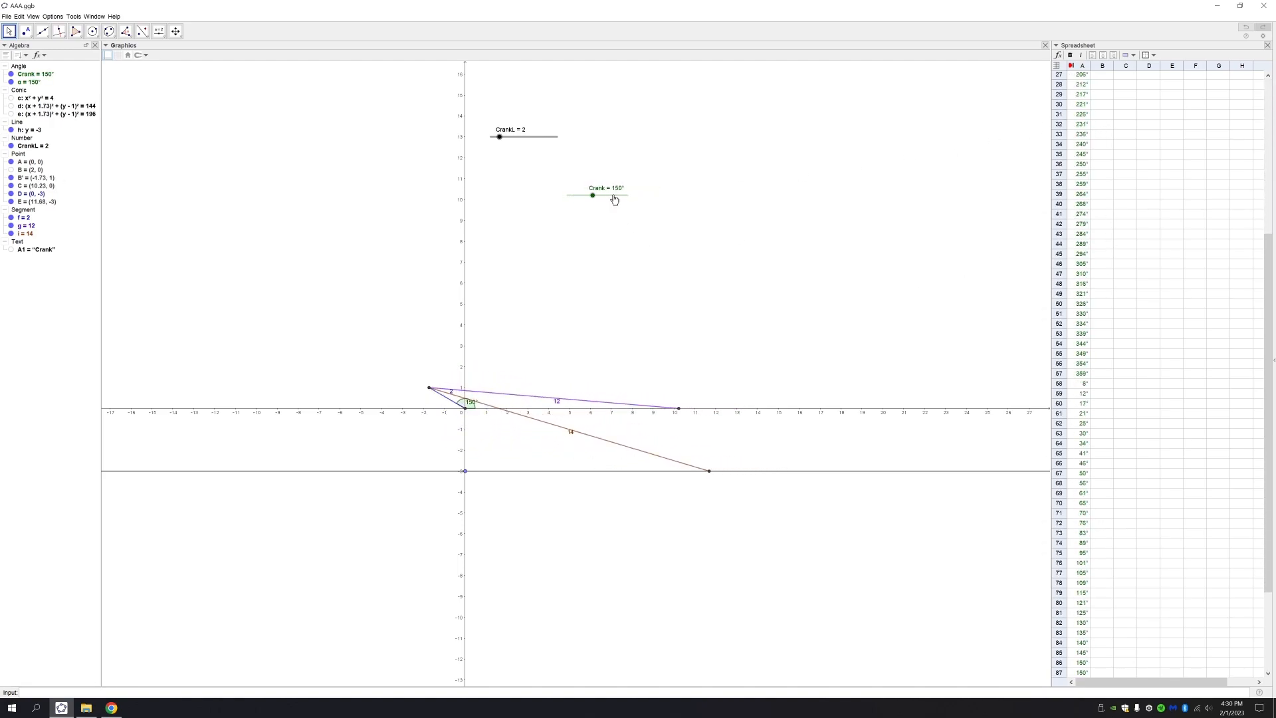
- Set the Crank slider's increment to 0.001° and close its properties
right_click(618, 198)
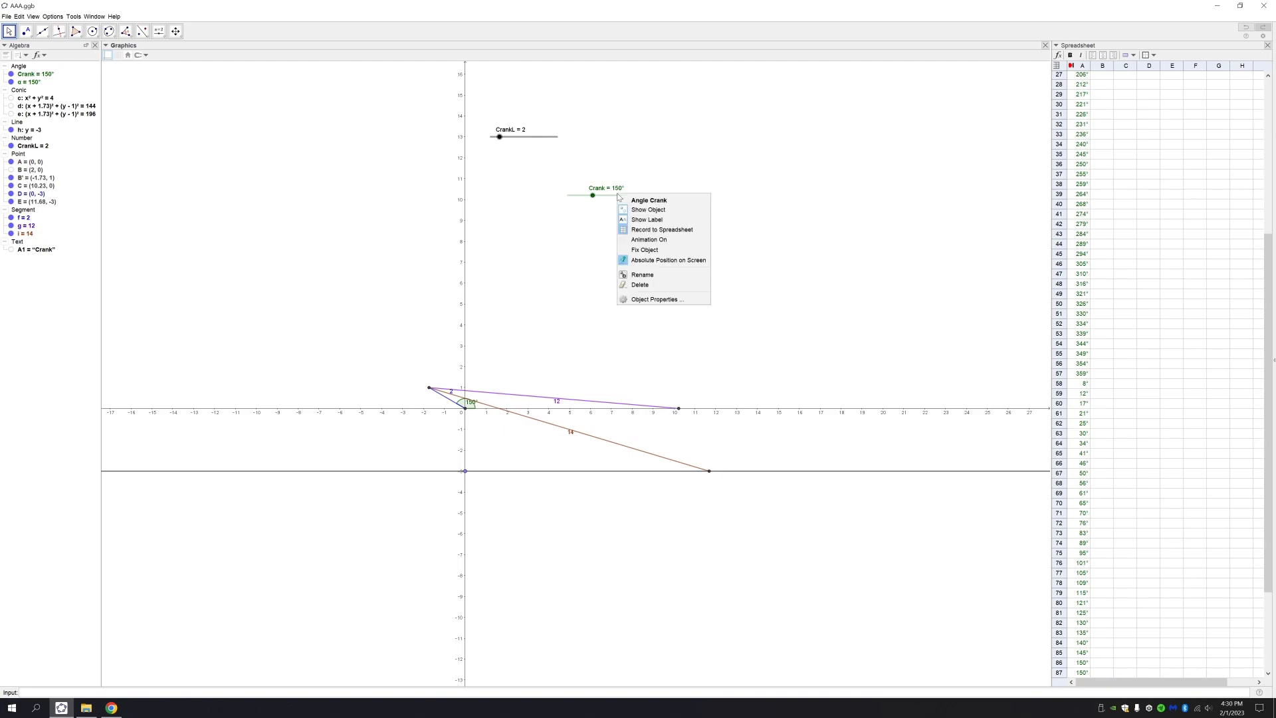
left_click(654, 299)
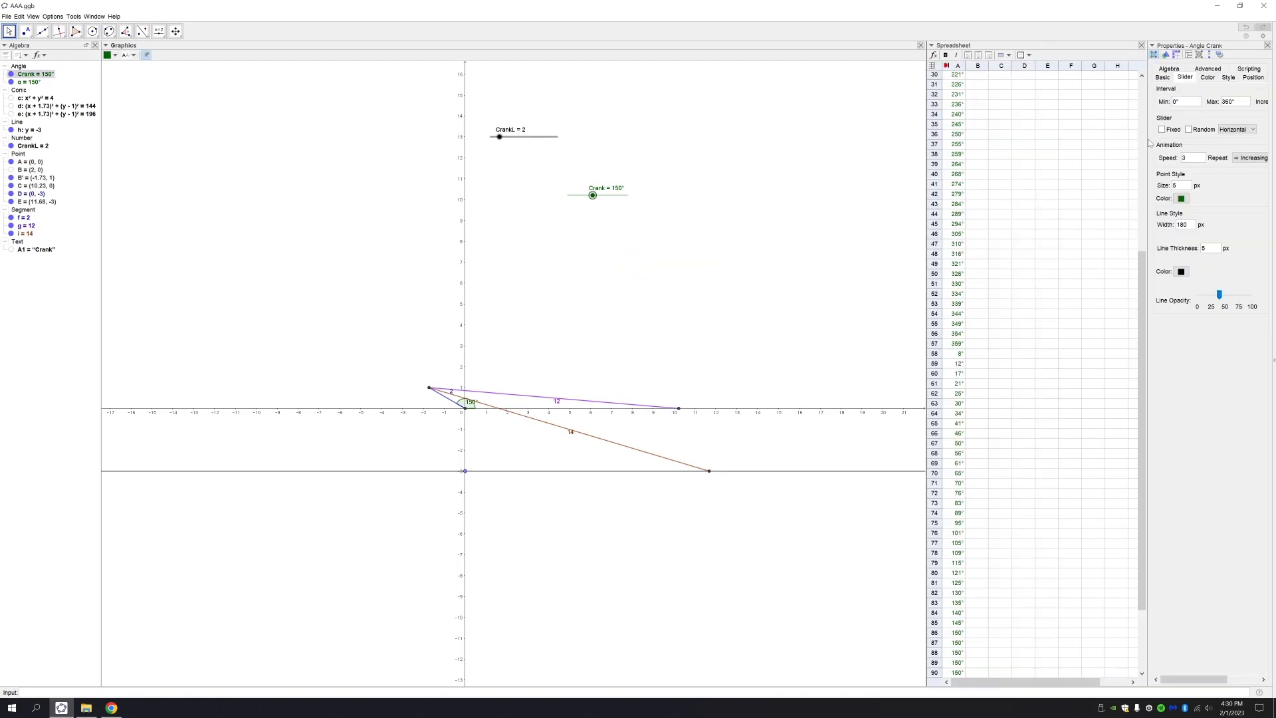
left_click_drag(1146, 143, 1085, 143)
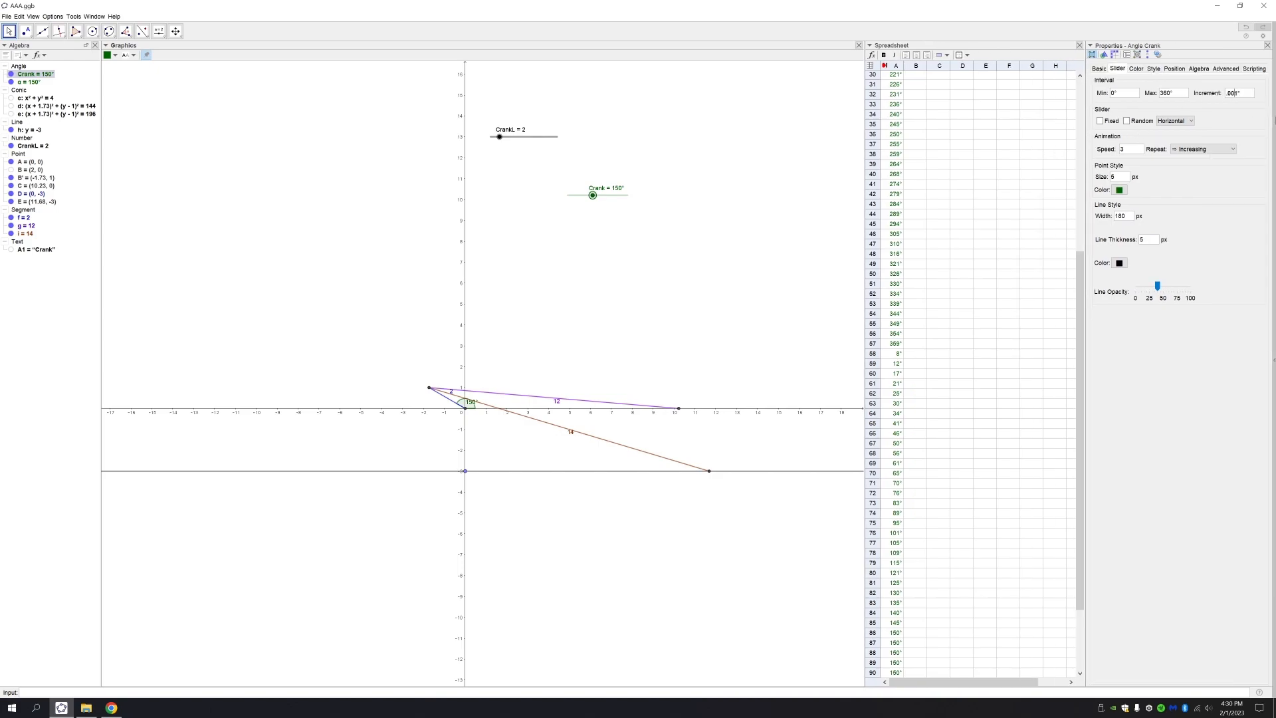
key("Return")
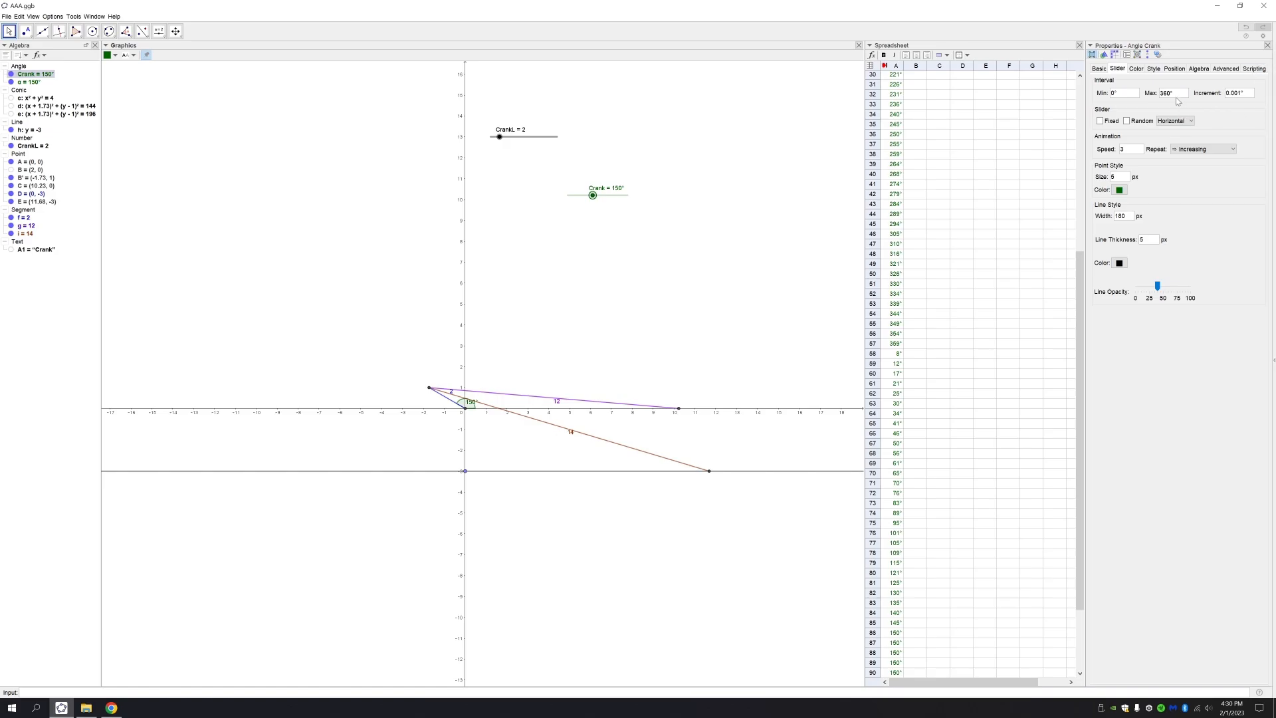
key("Escape")
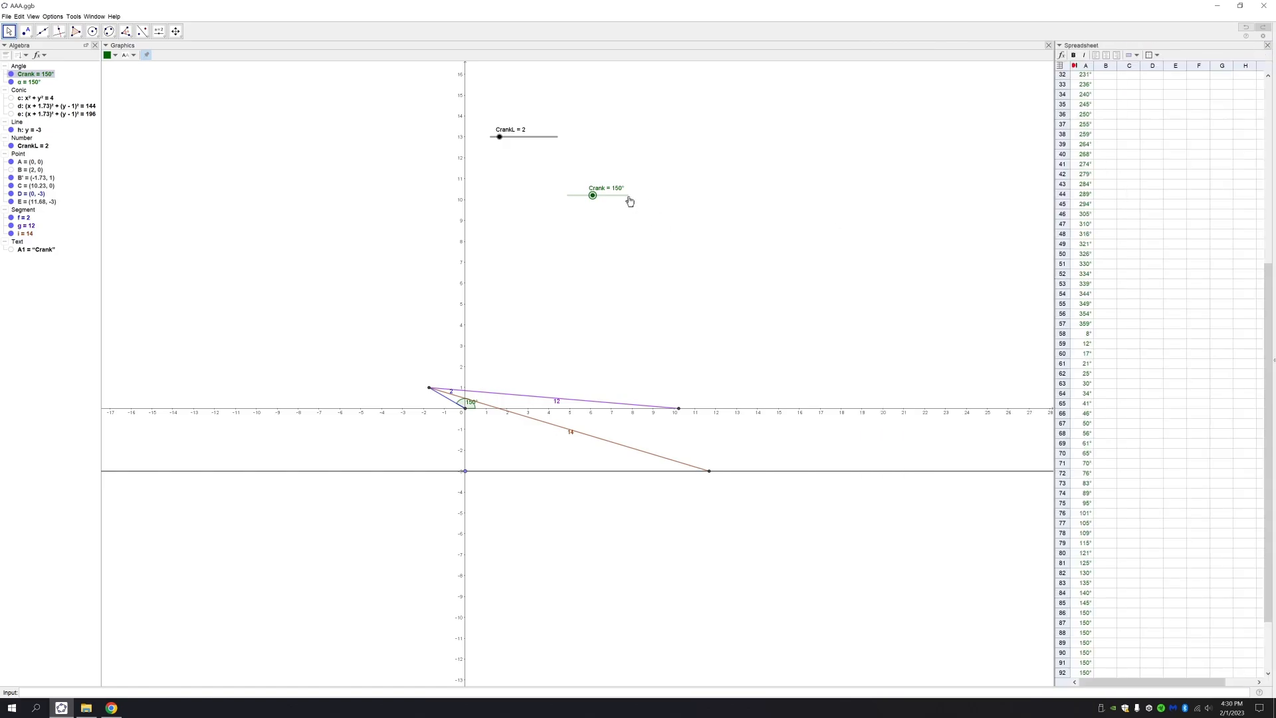
- Run the Crank slider's animation again with the finer increment to record more angles, and stop it
right_click(629, 198)
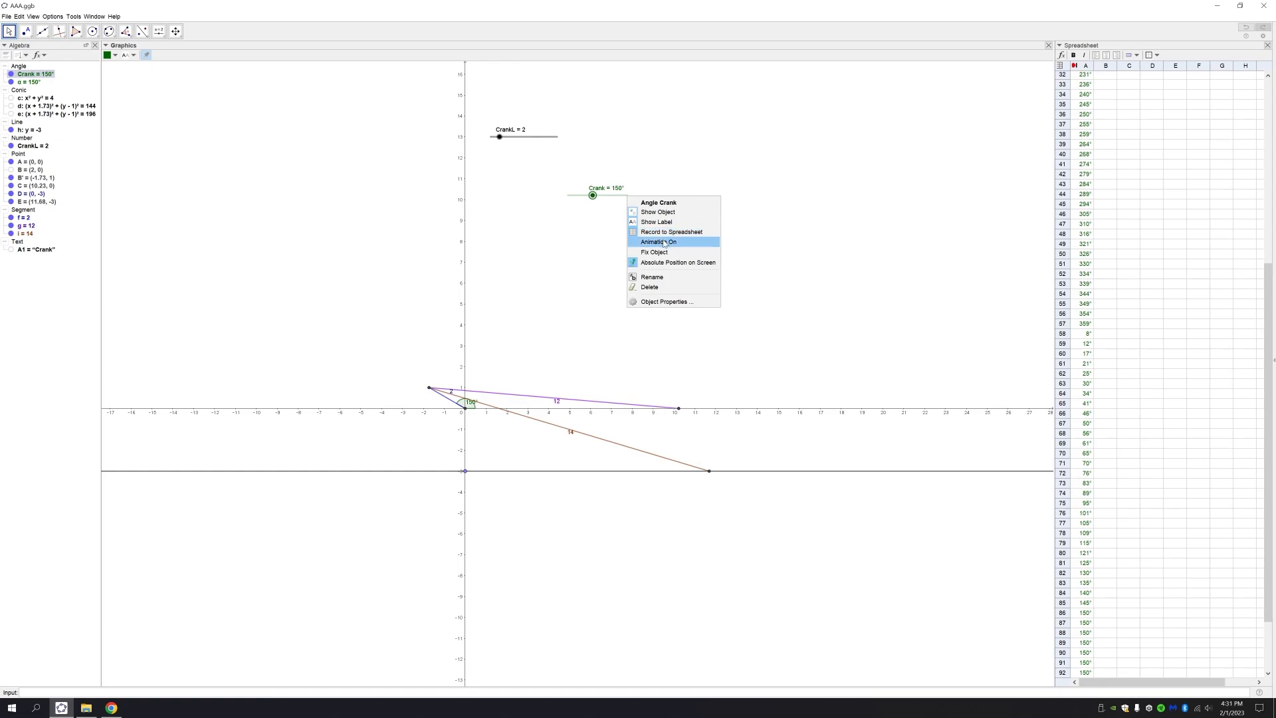
left_click(664, 242)
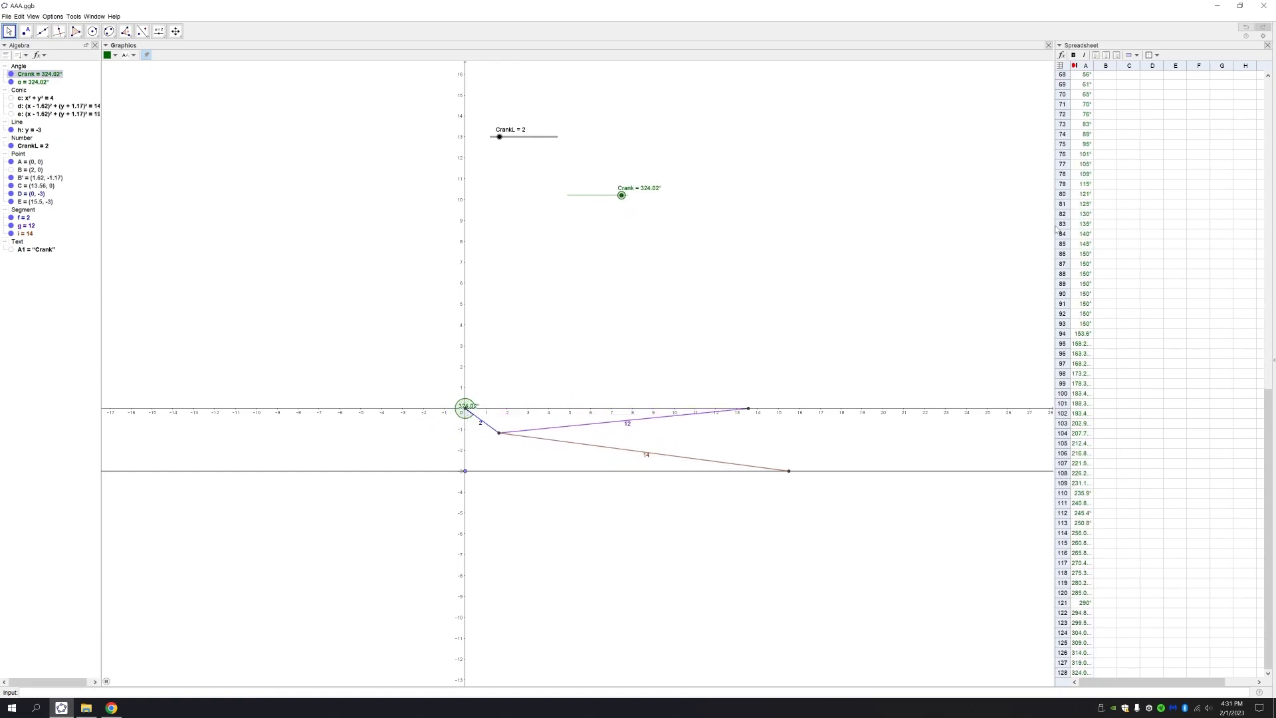
right_click(607, 195)
left_click(642, 243)
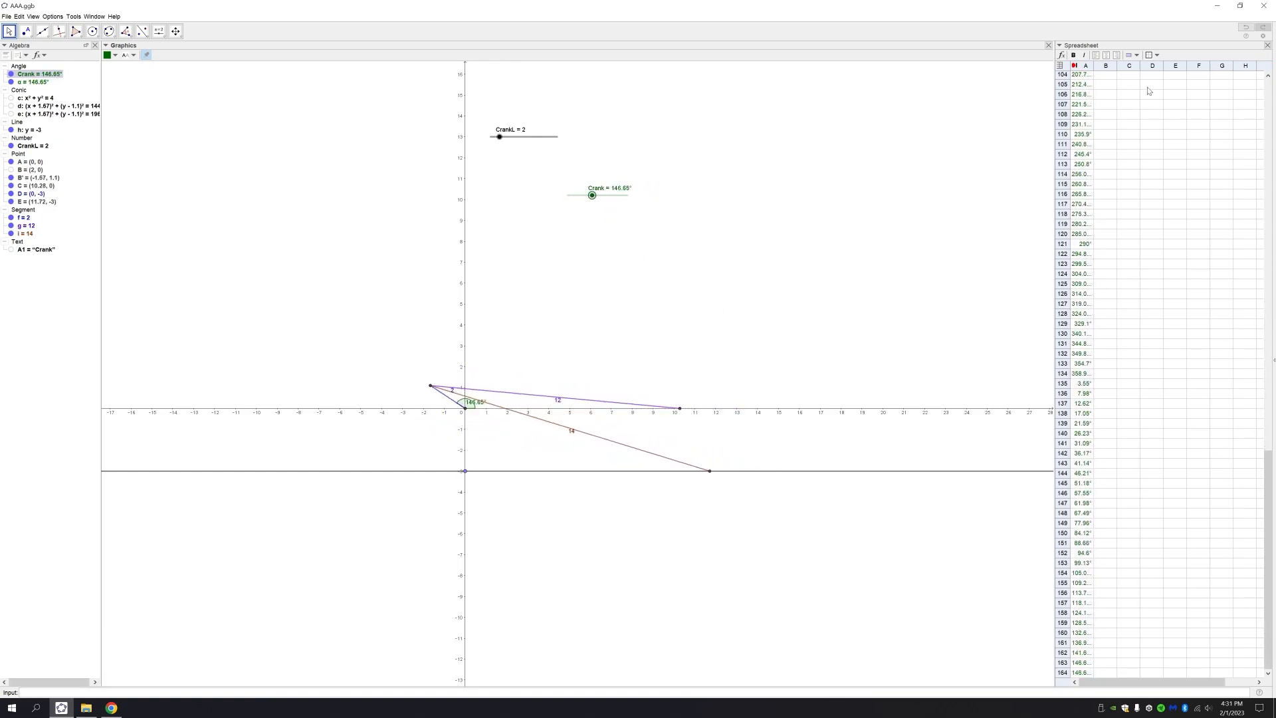